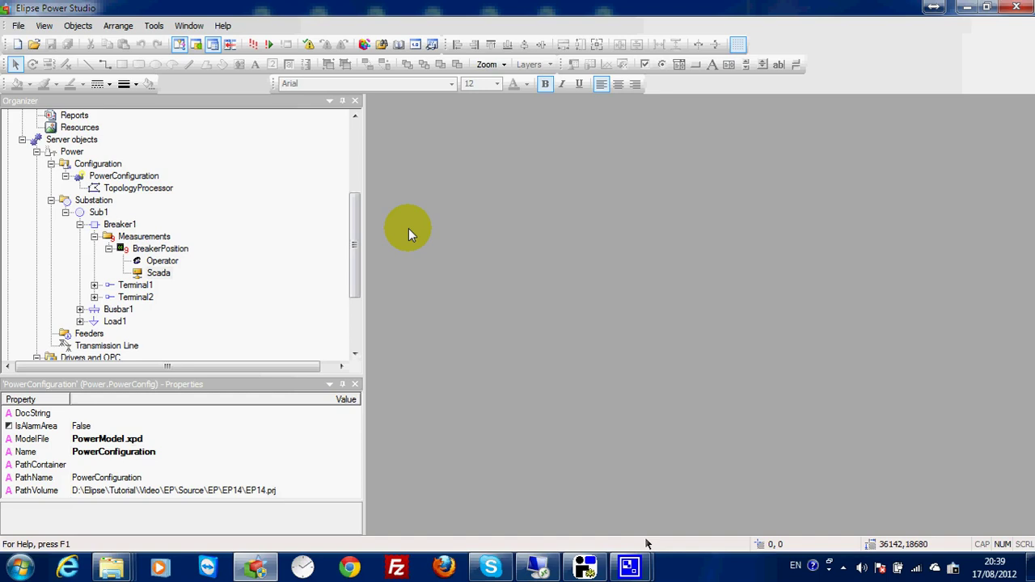
# Switch to INFO TECH IEC61850 Server, look over the protection relay simulation, and return to Elipse Power Studio.
pyautogui.moveTo(354, 243); pyautogui.dragTo(360, 276)
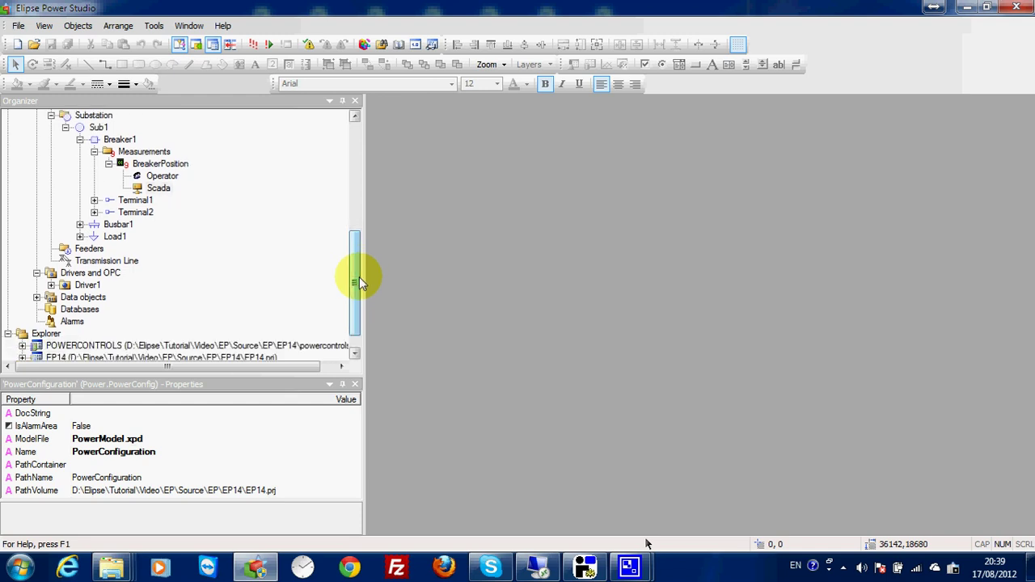
pyautogui.click(585, 566)
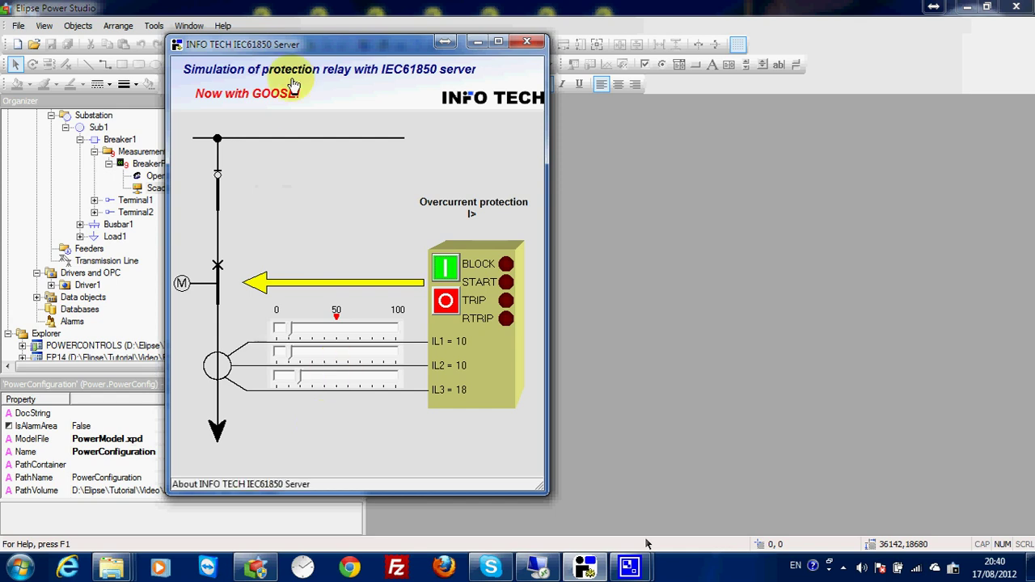
pyautogui.click(477, 42)
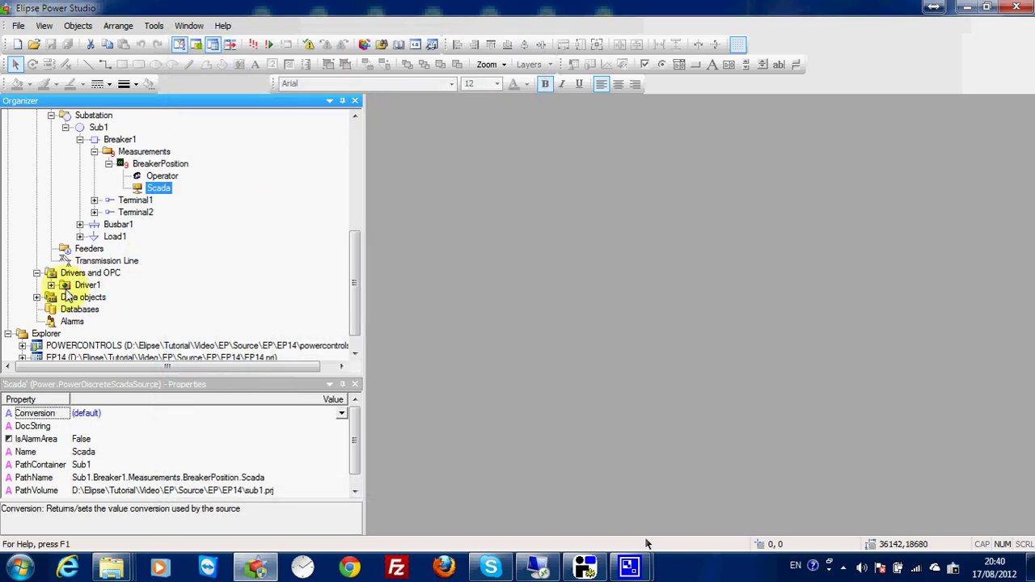
# Open Driver1, expand its IED00001 Device folder, and widen the Name column so the tag names are readable.
pyautogui.click(84, 288)
pyautogui.click(51, 285)
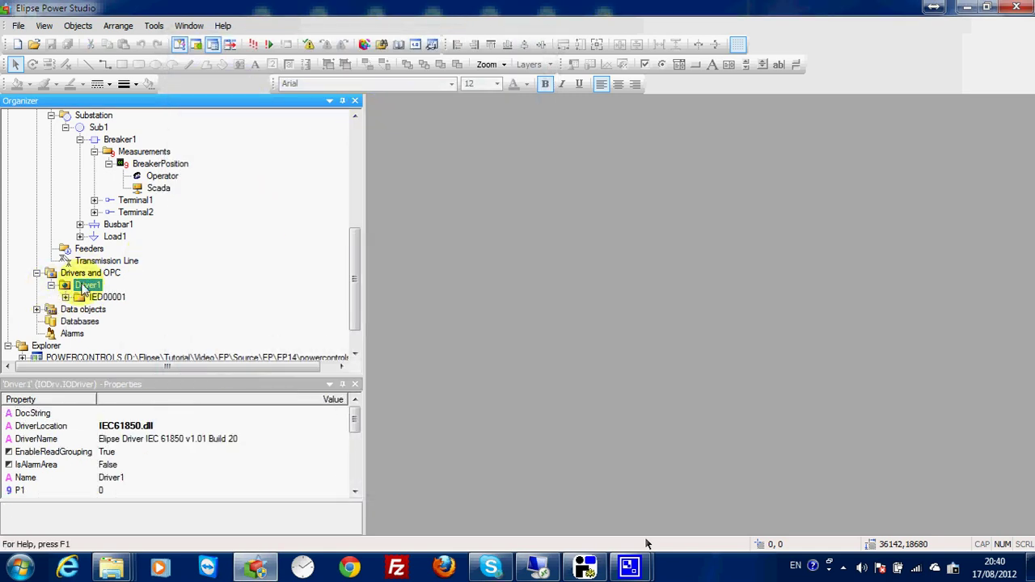
pyautogui.doubleClick(85, 284)
pyautogui.click(387, 169)
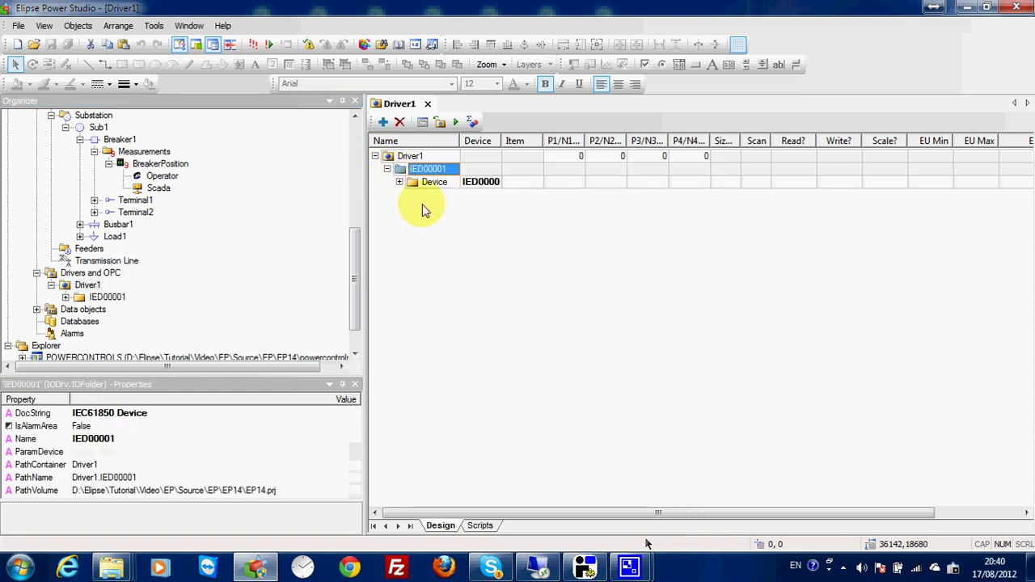
pyautogui.click(400, 182)
pyautogui.moveTo(460, 140); pyautogui.dragTo(572, 140)
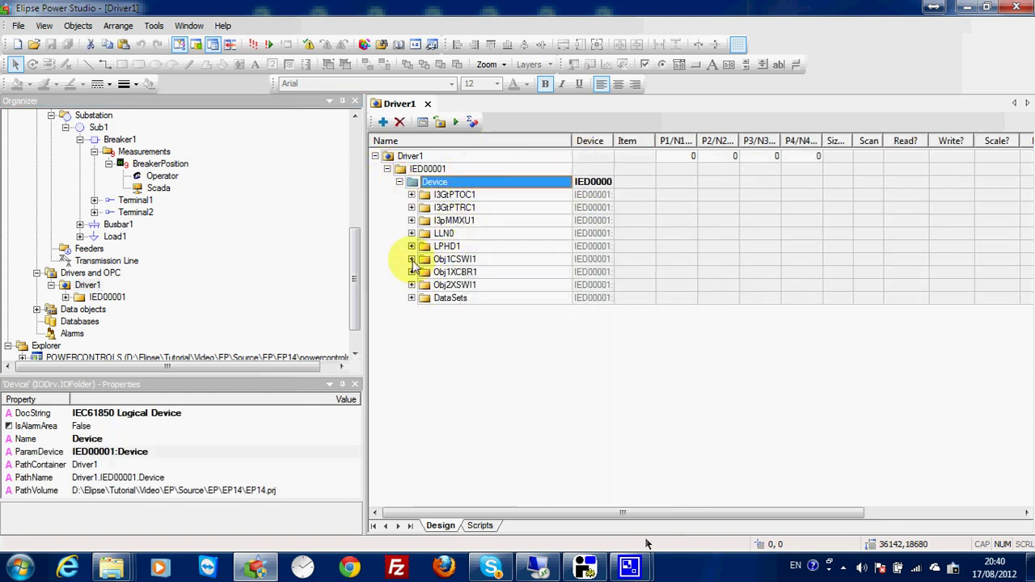
# Select the stVal tag under Obj1CSWI1 > ST > Pos and activate the driver's communication to read its live value.
pyautogui.click(411, 260)
pyautogui.click(424, 311)
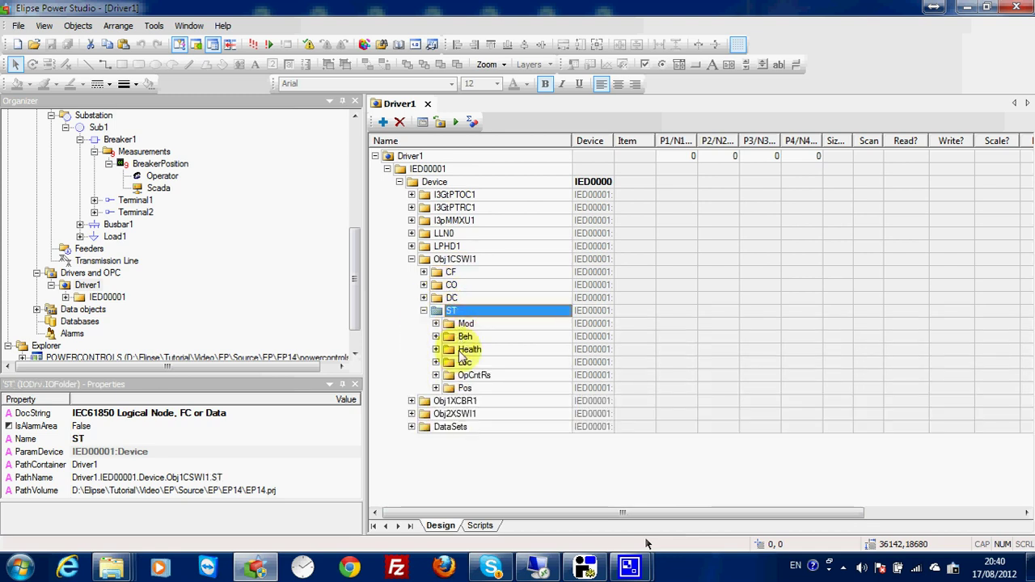
pyautogui.click(436, 388)
pyautogui.click(477, 402)
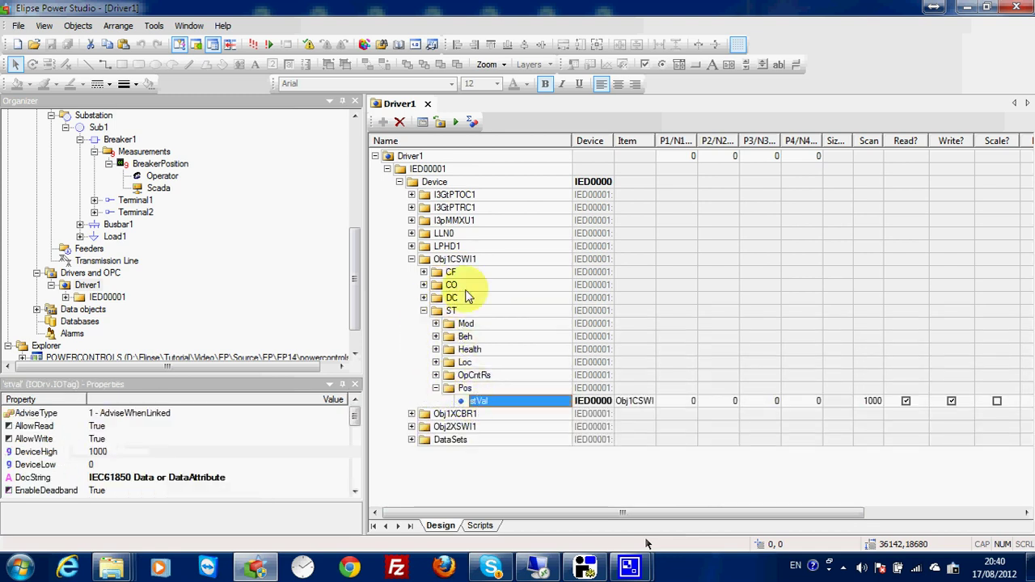
pyautogui.click(463, 130)
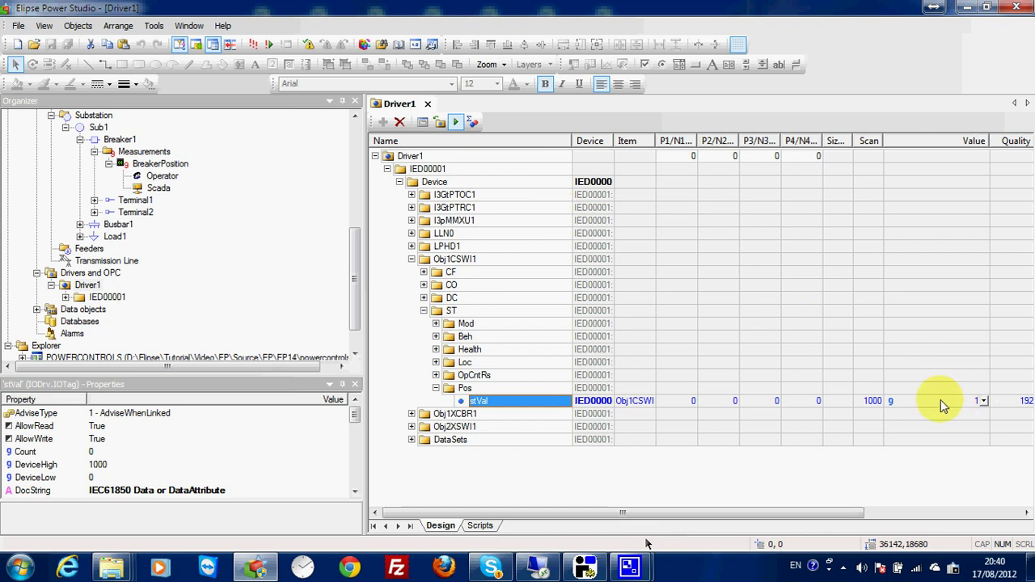
# In the INFO TECH IEC61850 Server simulator, test the breaker's open and close commands, then return to Elipse Power Studio.
pyautogui.click(586, 566)
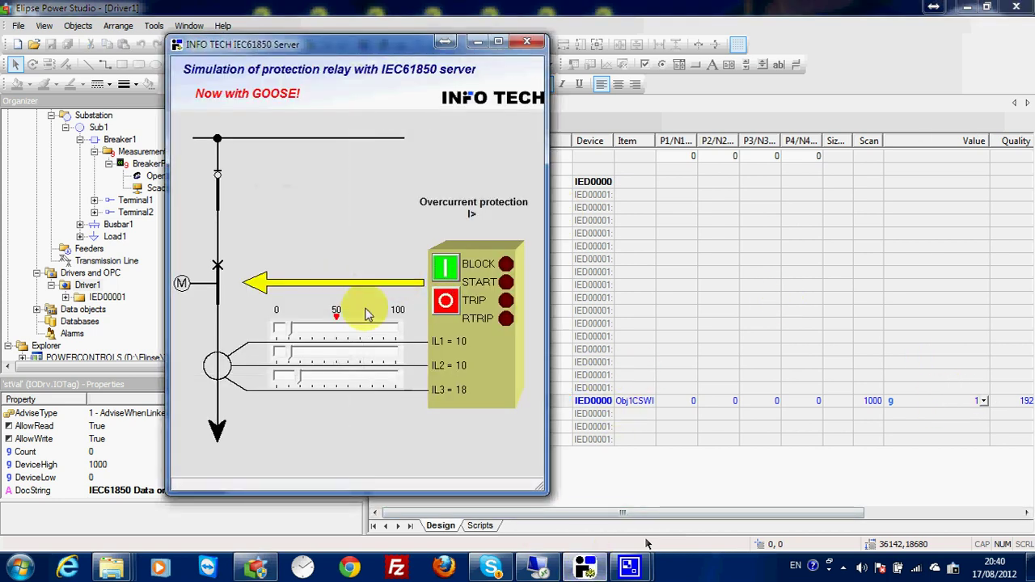
pyautogui.click(444, 301)
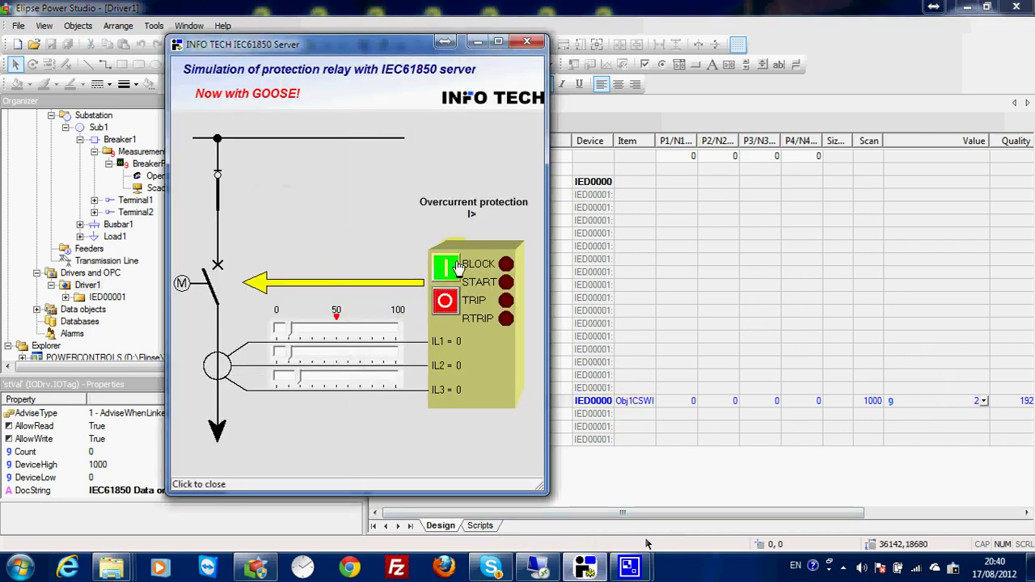
pyautogui.click(455, 267)
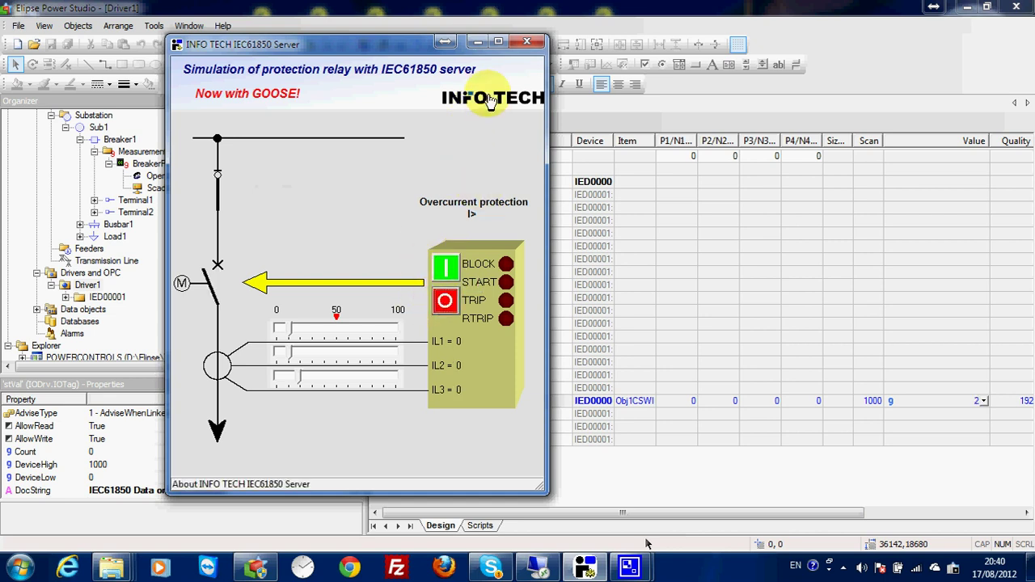
pyautogui.click(479, 43)
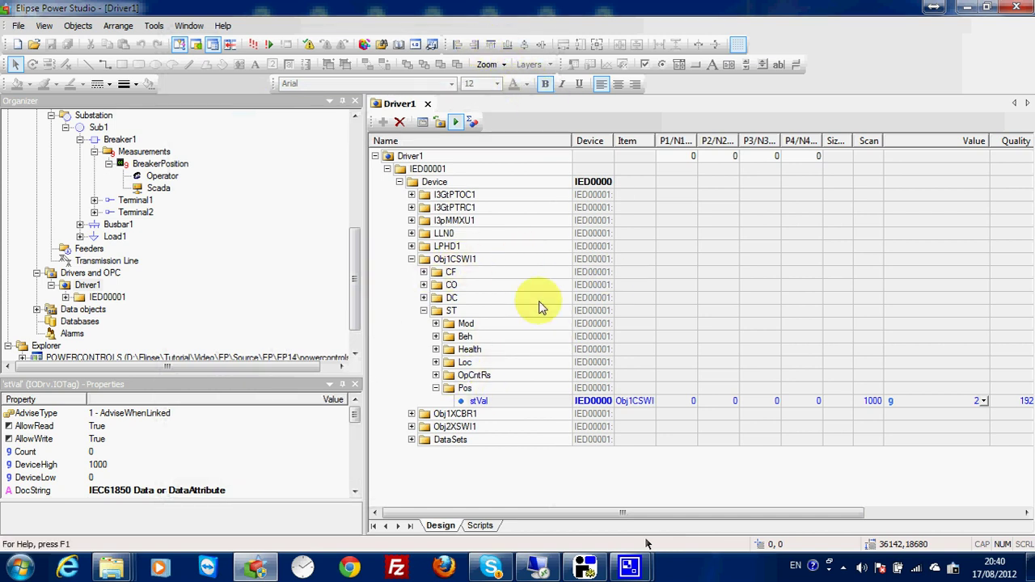
# Open the Sub1 substation and view the properties of its Breaker1.
pyautogui.moveTo(346, 253); pyautogui.dragTo(353, 224)
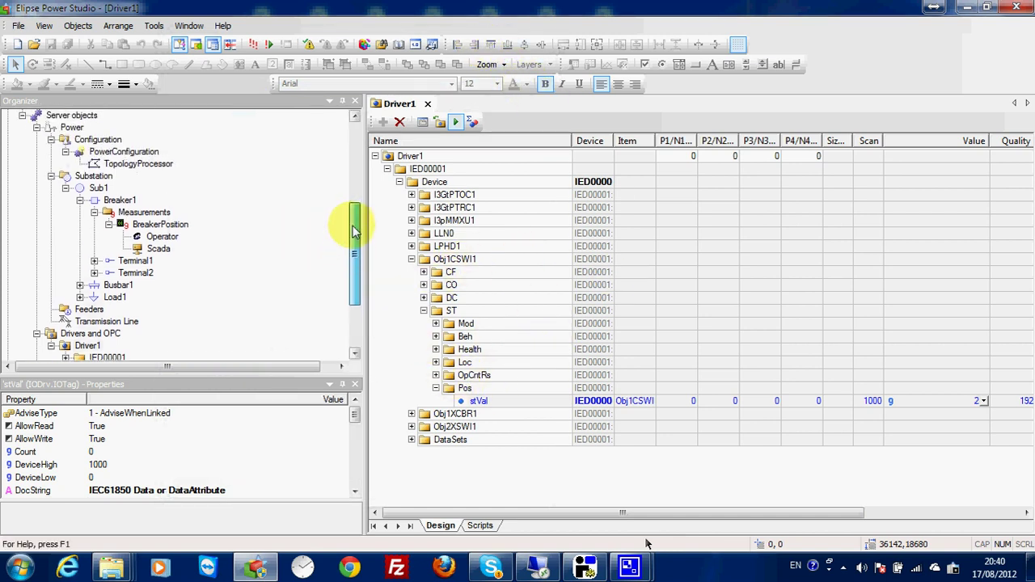
pyautogui.doubleClick(98, 188)
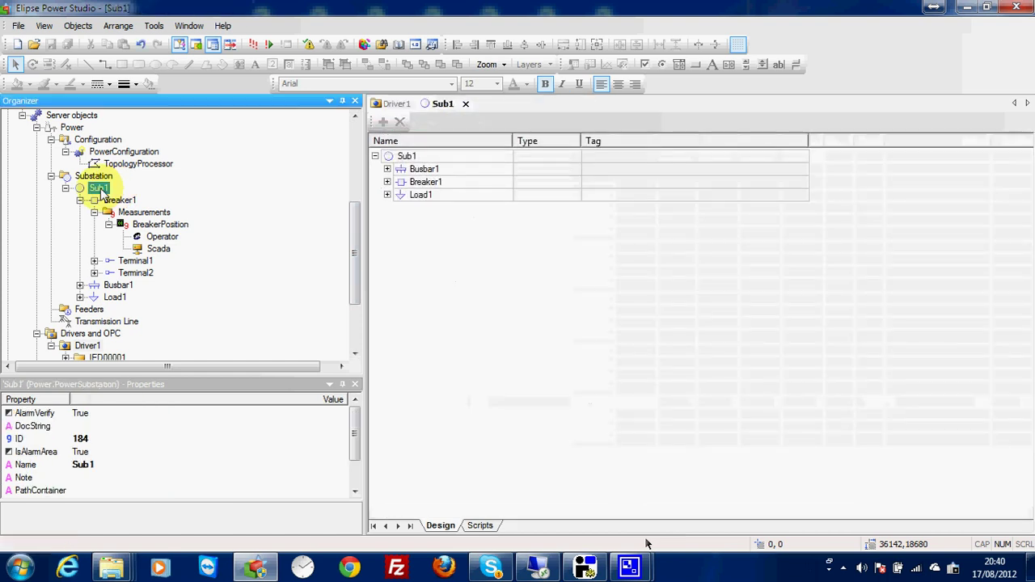
pyautogui.click(130, 201)
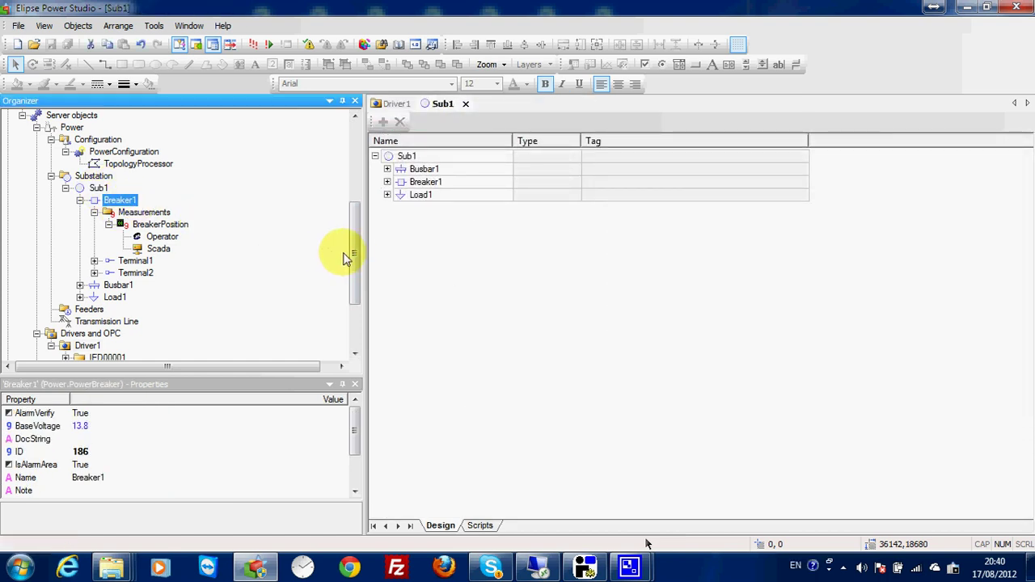
# Open PowerConfiguration in the Electrical Modeler and display the Sub1 substation's diagram.
pyautogui.scroll(1, 351, 254)
pyautogui.doubleClick(134, 189)
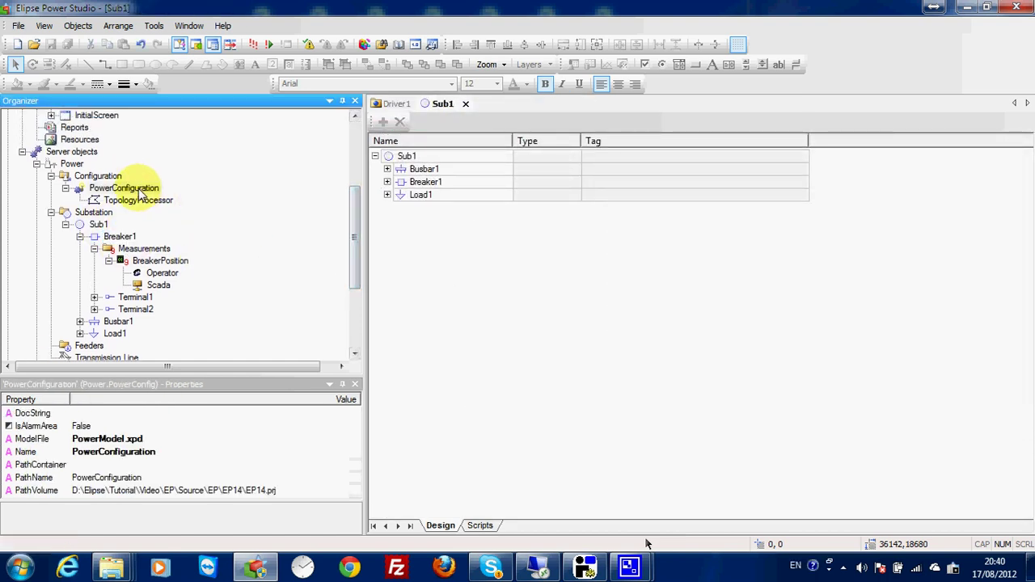
pyautogui.click(862, 525)
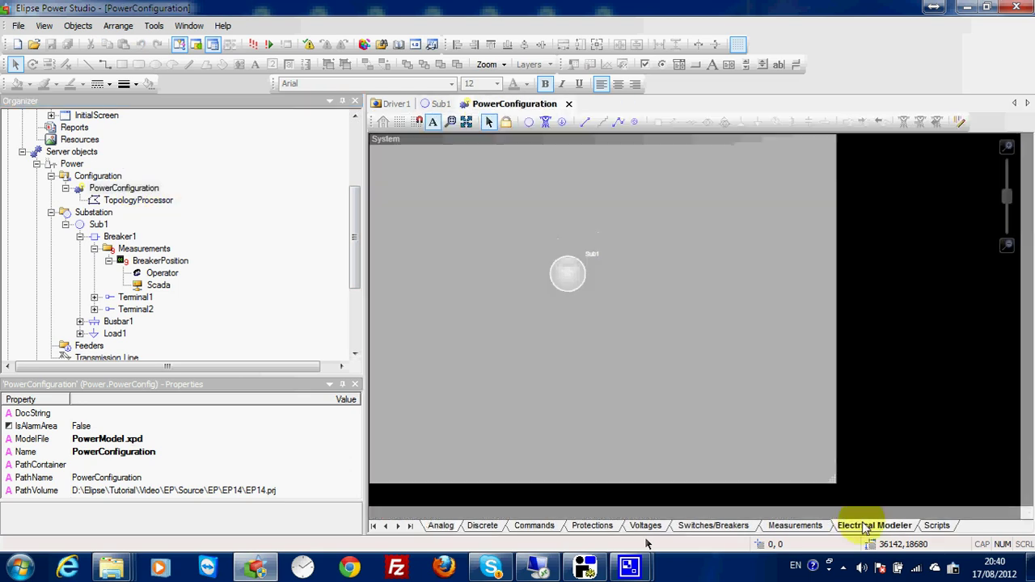
pyautogui.doubleClick(565, 271)
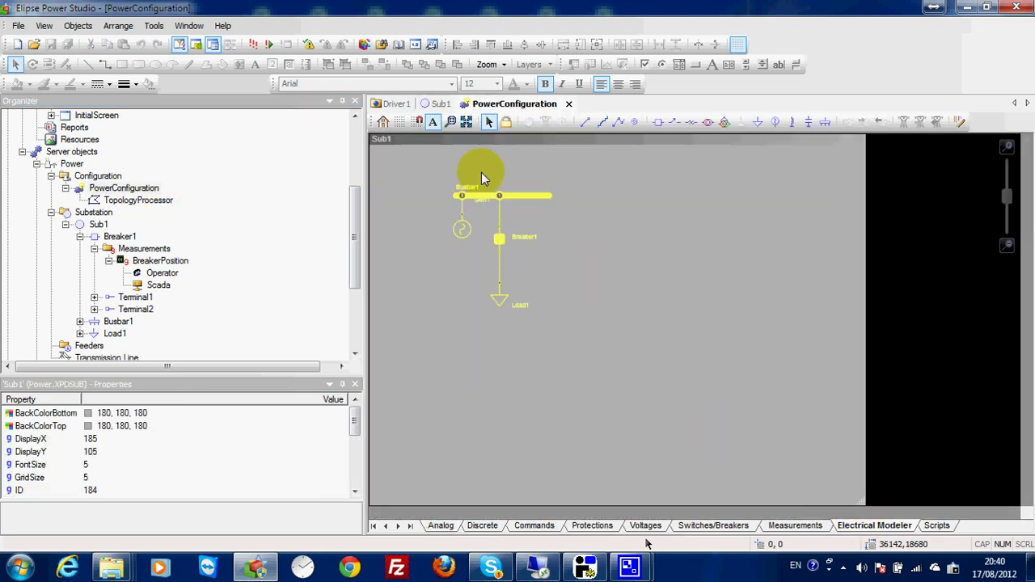
# Inspect the busbar, generator, breaker and load in the Sub1 diagram, leaving none of them selected.
pyautogui.click(534, 197)
pyautogui.click(463, 231)
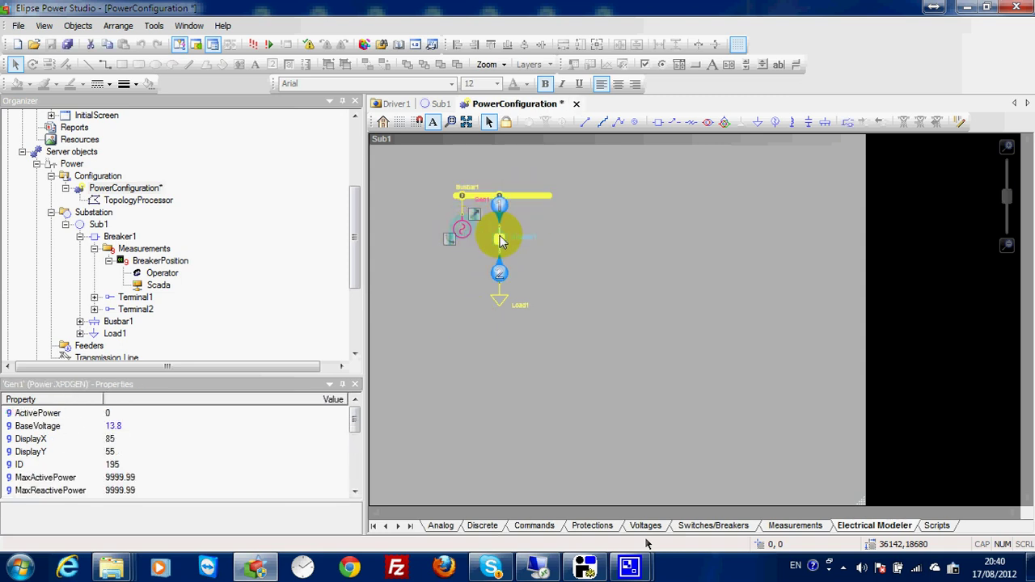
pyautogui.click(500, 239)
pyautogui.click(516, 300)
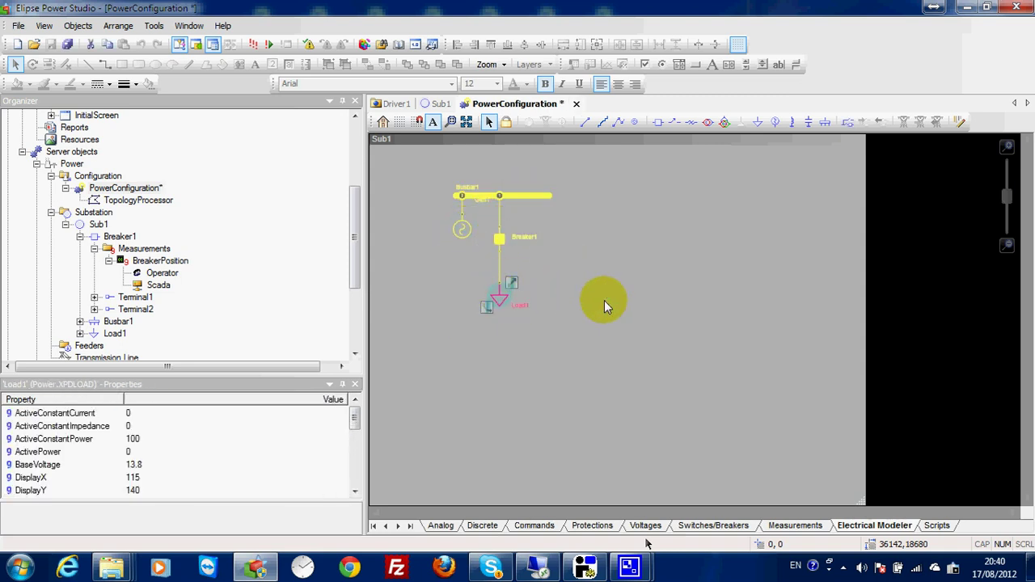
pyautogui.click(604, 300)
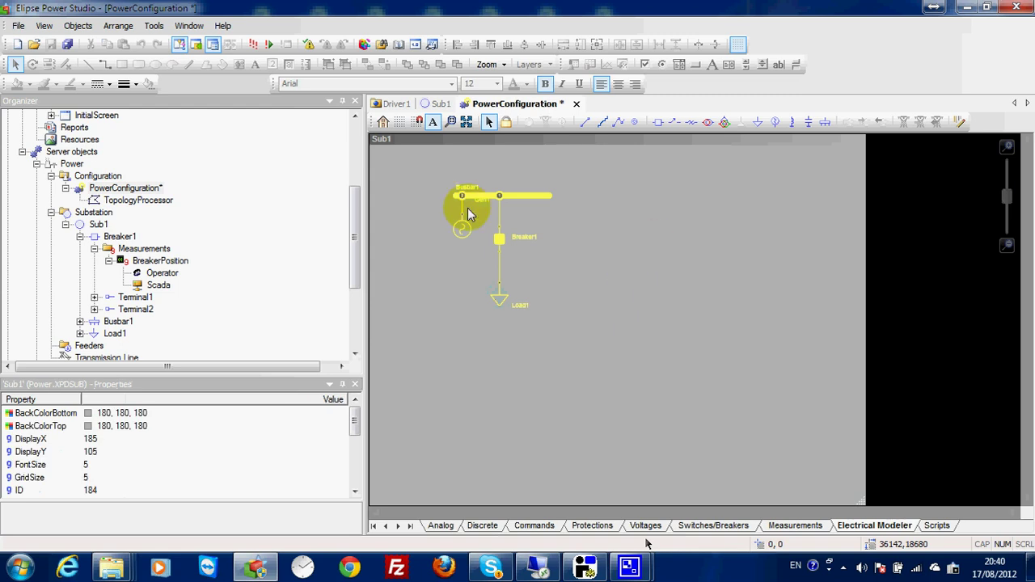
# Open InitialScreen and examine its three small text boxes and the wide text box, along with the driver's IED00001 folder.
pyautogui.doubleClick(106, 119)
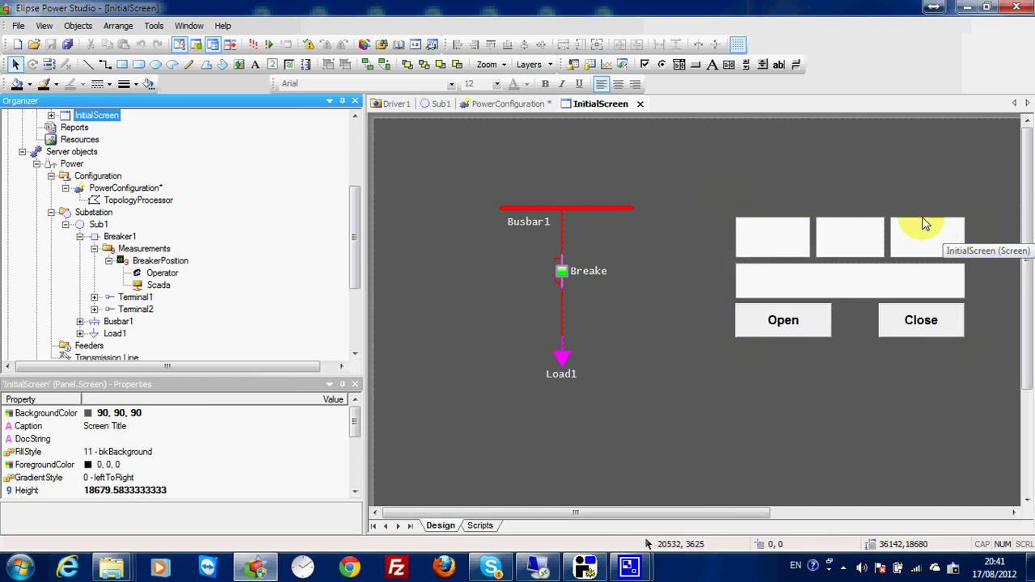
pyautogui.scroll(-2, 358, 277)
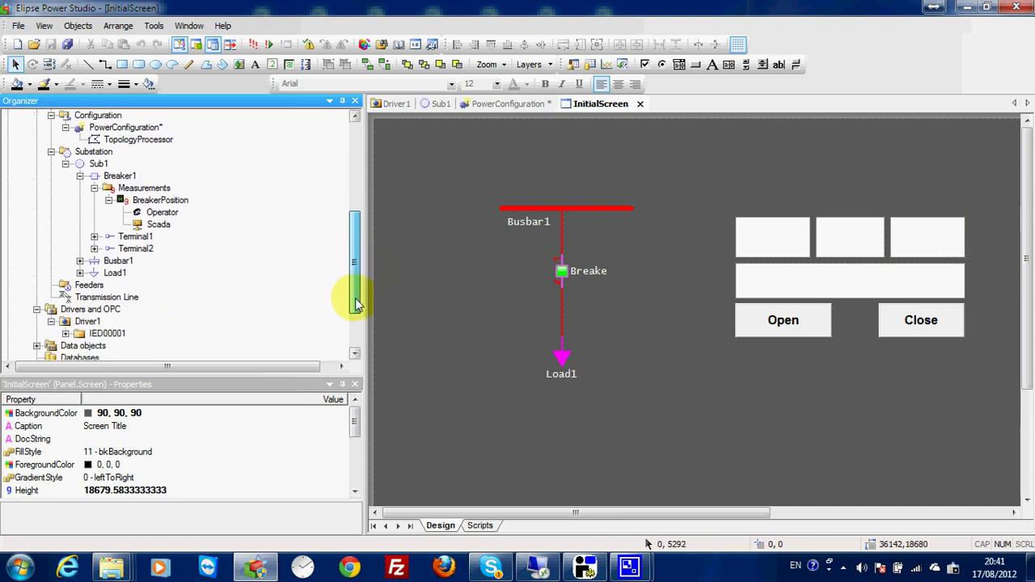
pyautogui.click(107, 310)
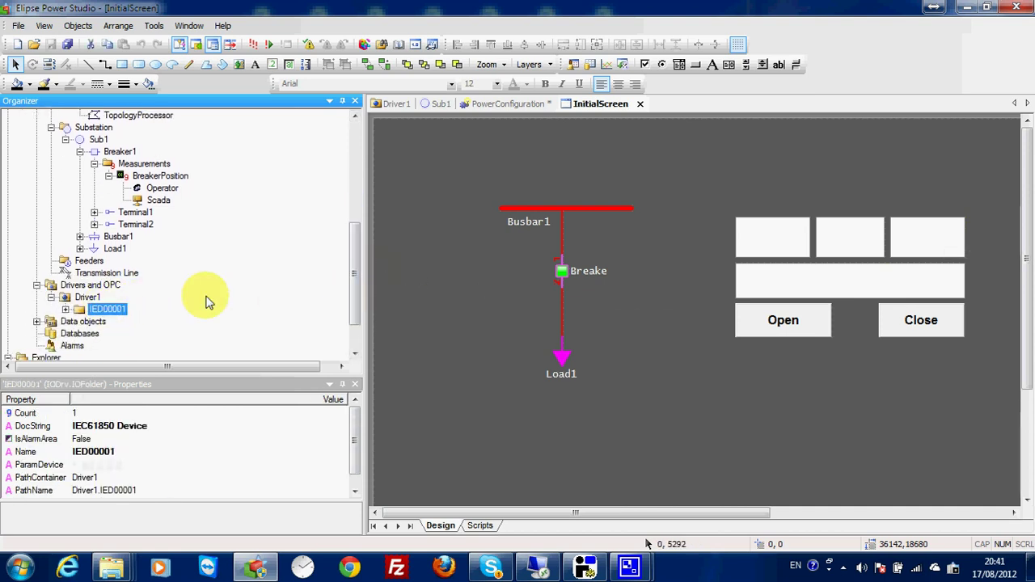
pyautogui.click(760, 238)
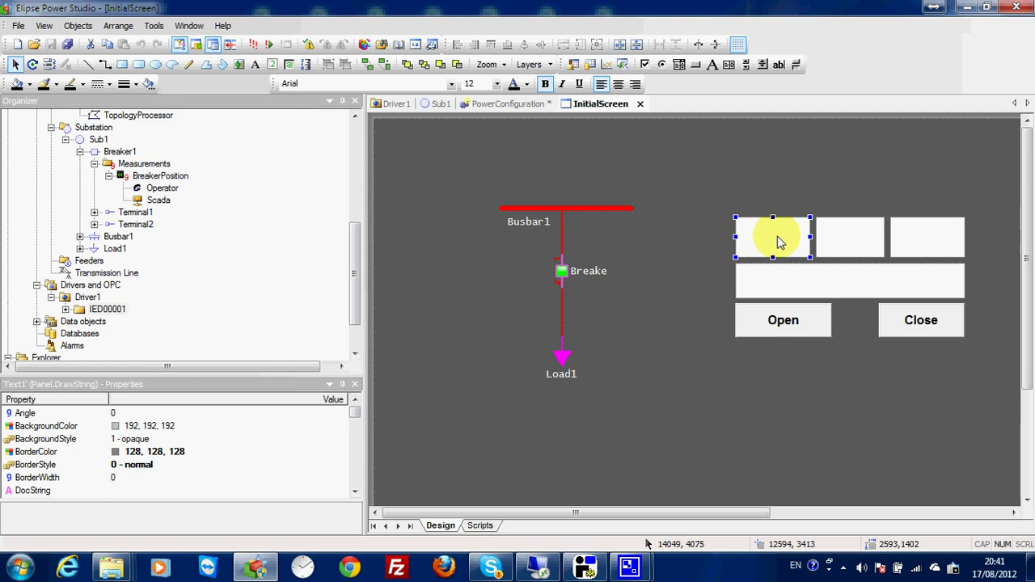
pyautogui.click(850, 238)
pyautogui.click(924, 238)
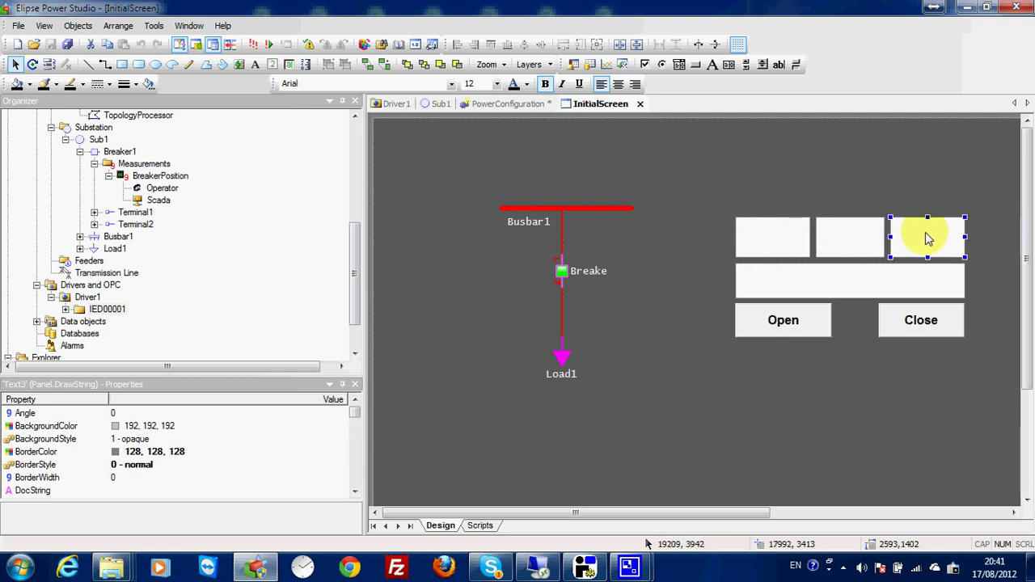
pyautogui.click(908, 285)
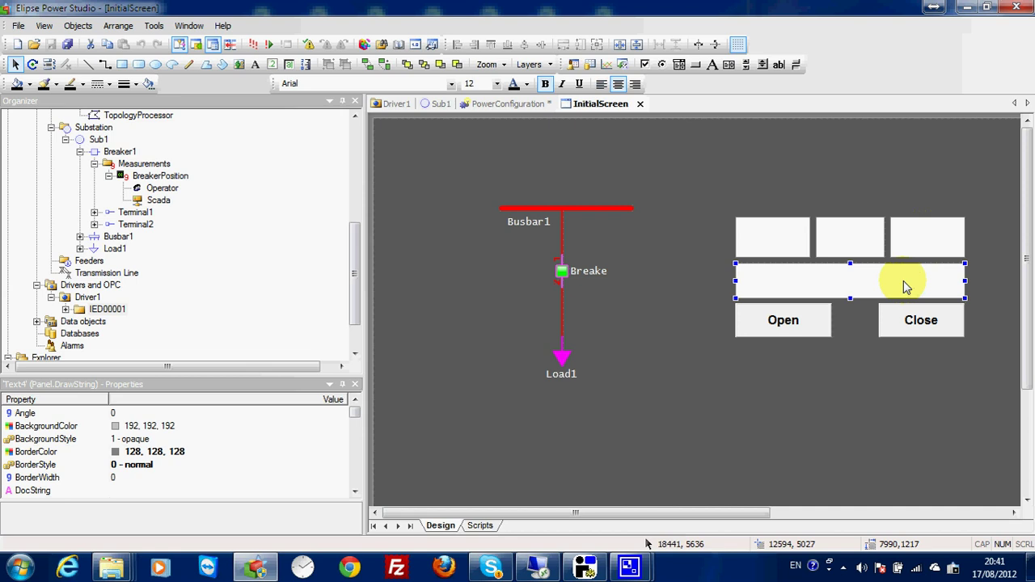
# Inspect the Open and Close command buttons on InitialScreen.
pyautogui.click(799, 321)
pyautogui.click(928, 318)
pyautogui.click(798, 325)
pyautogui.click(917, 318)
pyautogui.click(793, 320)
pyautogui.click(920, 319)
pyautogui.click(815, 319)
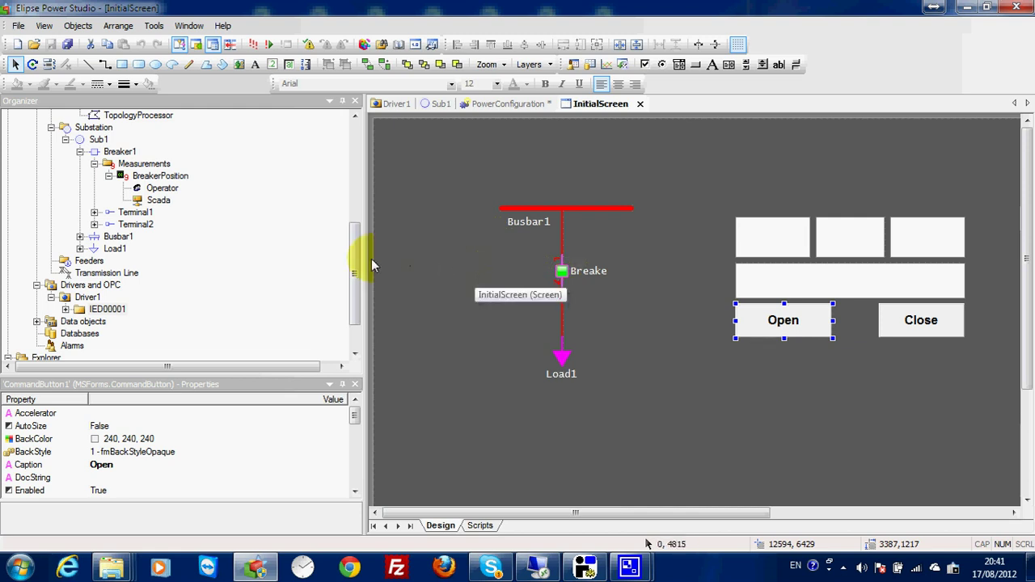
# Insert three analog measurements into Breaker1's Measurements folder.
pyautogui.moveTo(357, 265); pyautogui.dragTo(364, 257)
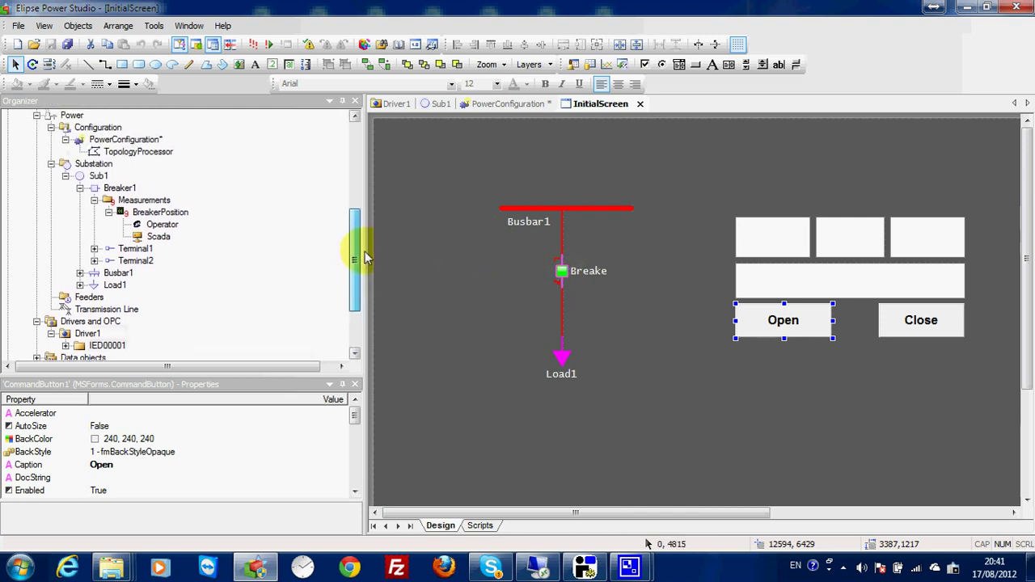
pyautogui.click(144, 201)
pyautogui.rightClick(146, 202)
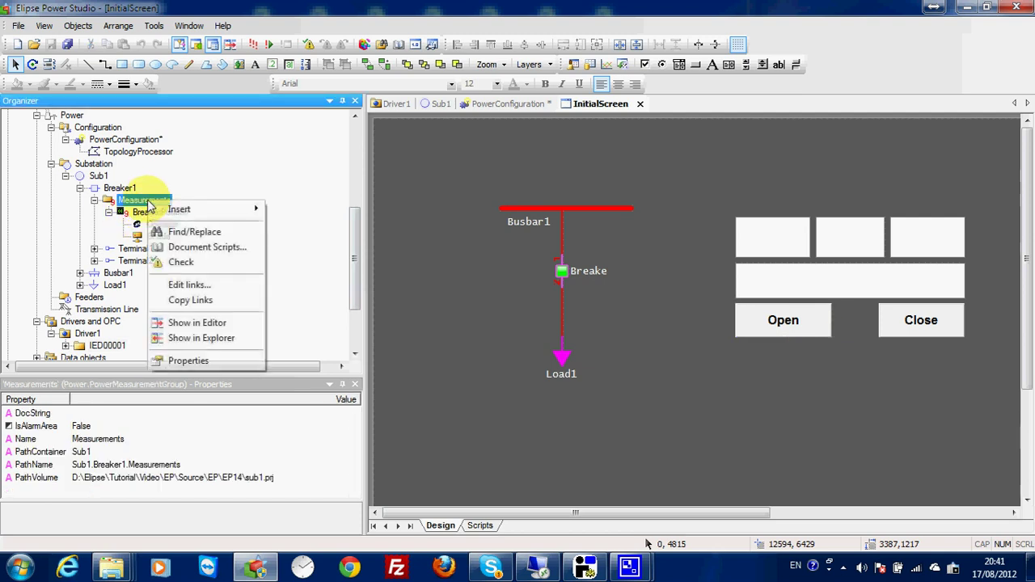
pyautogui.moveTo(194, 209)
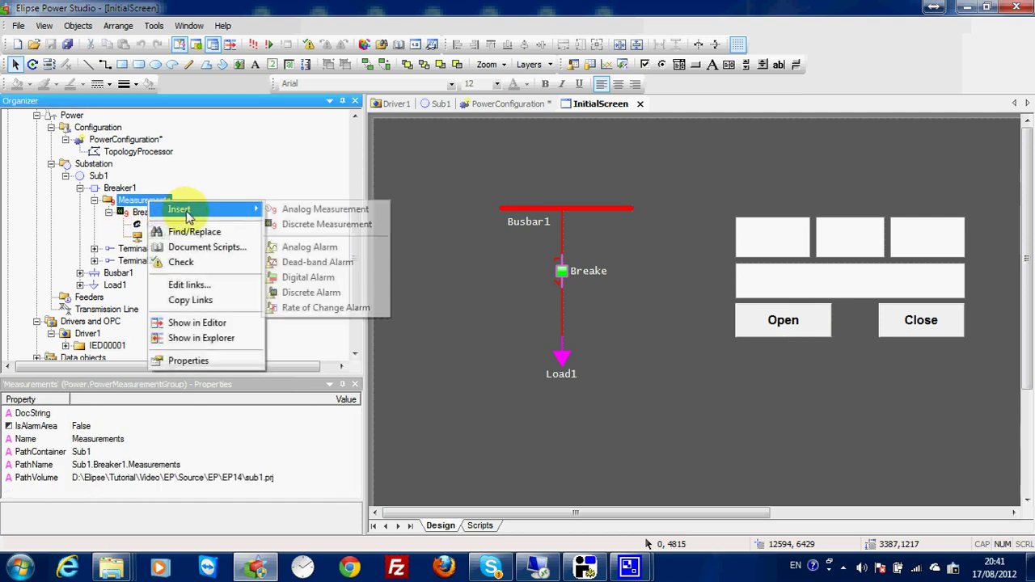
pyautogui.click(298, 211)
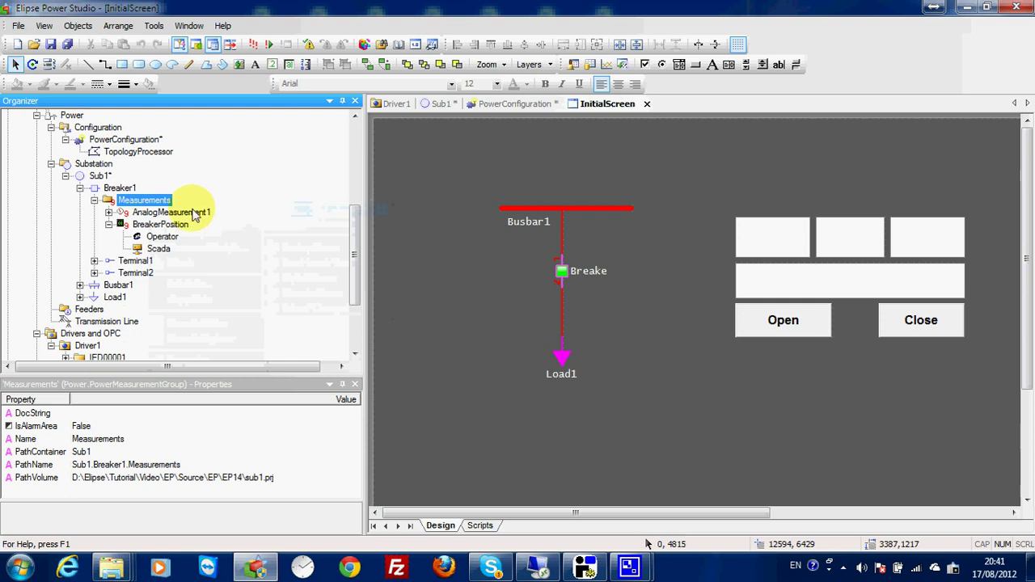
pyautogui.rightClick(148, 203)
pyautogui.moveTo(190, 209)
pyautogui.click(301, 210)
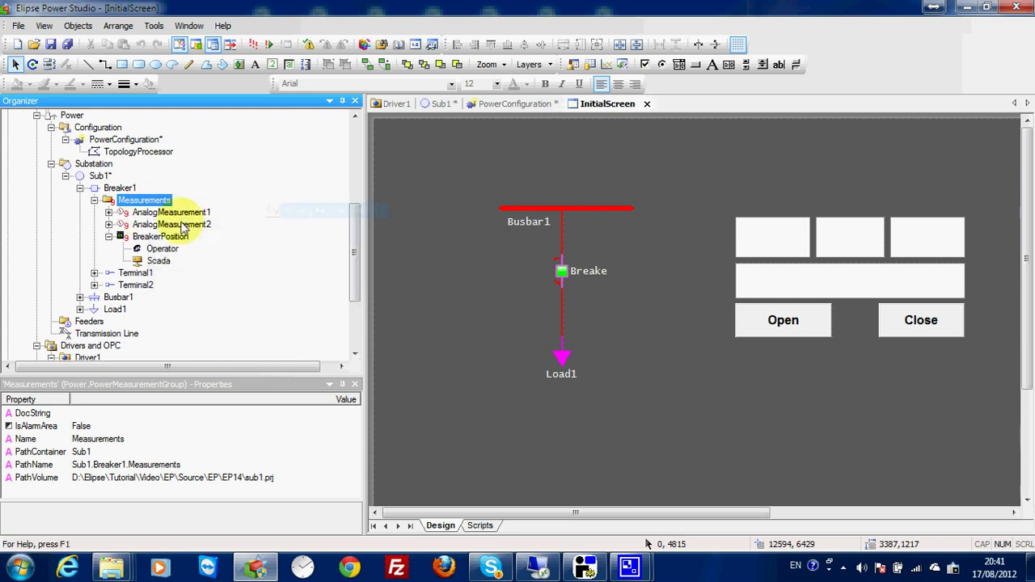
pyautogui.rightClick(163, 204)
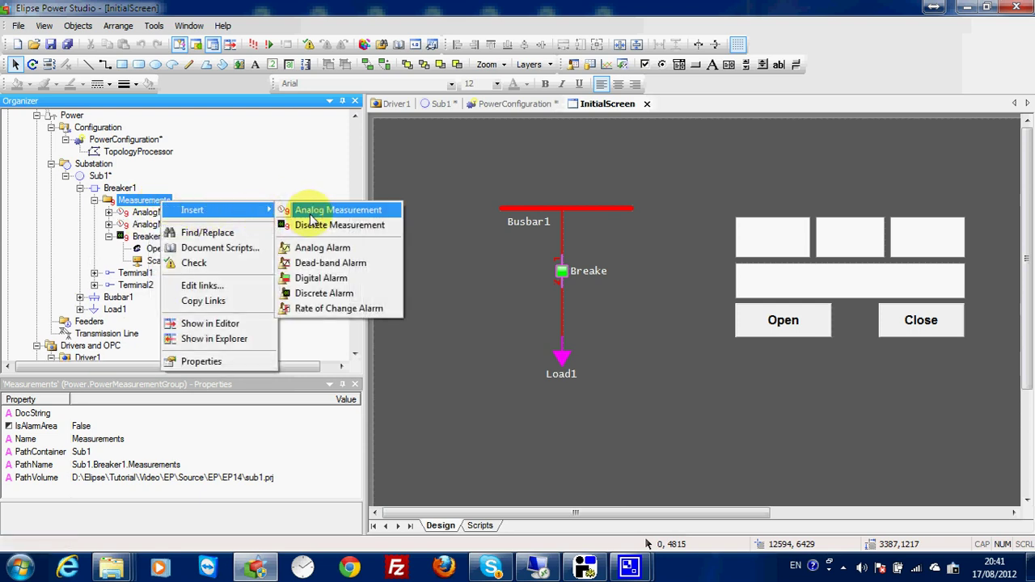
pyautogui.click(303, 211)
# Rename Breaker1's three new analog measurements as IL1, IL2 and IL3.
pyautogui.click(172, 212)
pyautogui.click(174, 212)
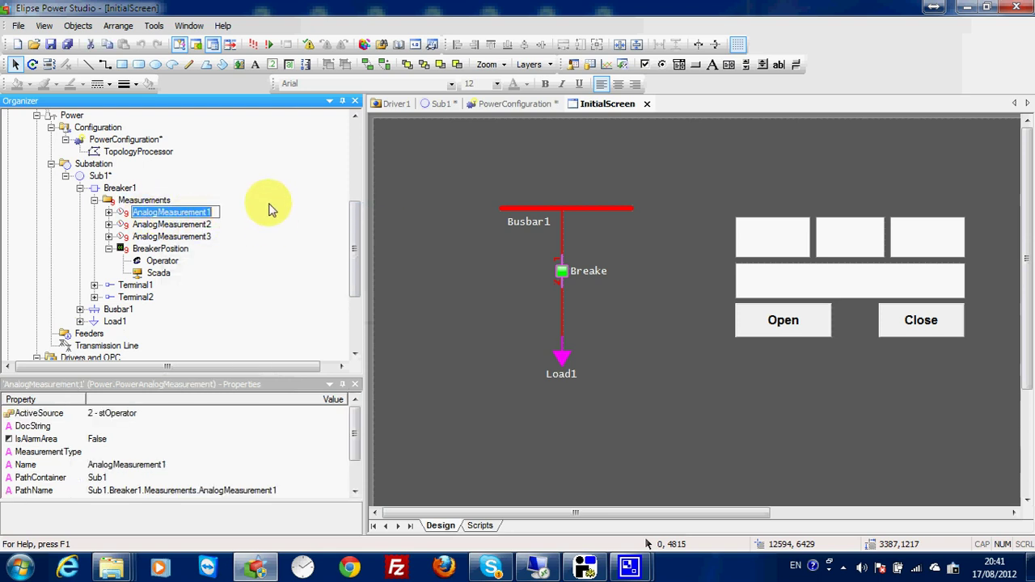
pyautogui.write('IL1')
pyautogui.press('Return')
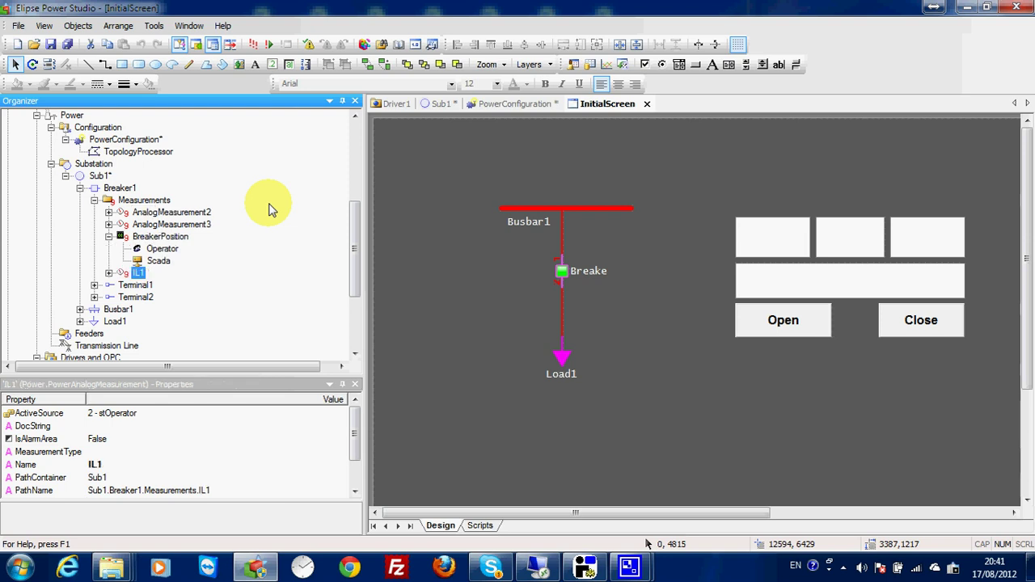
pyautogui.click(190, 212)
pyautogui.click(191, 213)
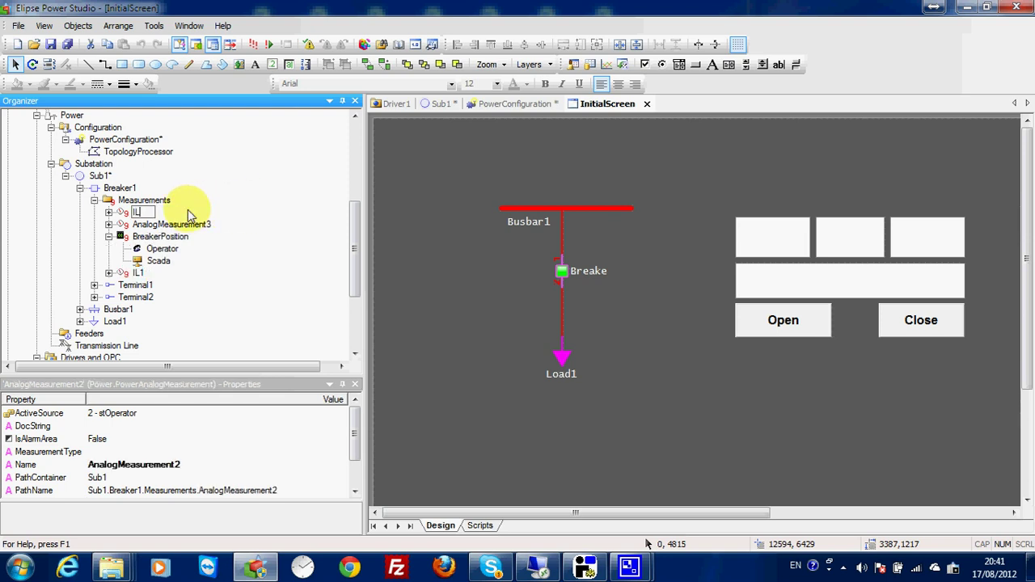
pyautogui.write('IL2')
pyautogui.press('Return')
pyautogui.click(190, 213)
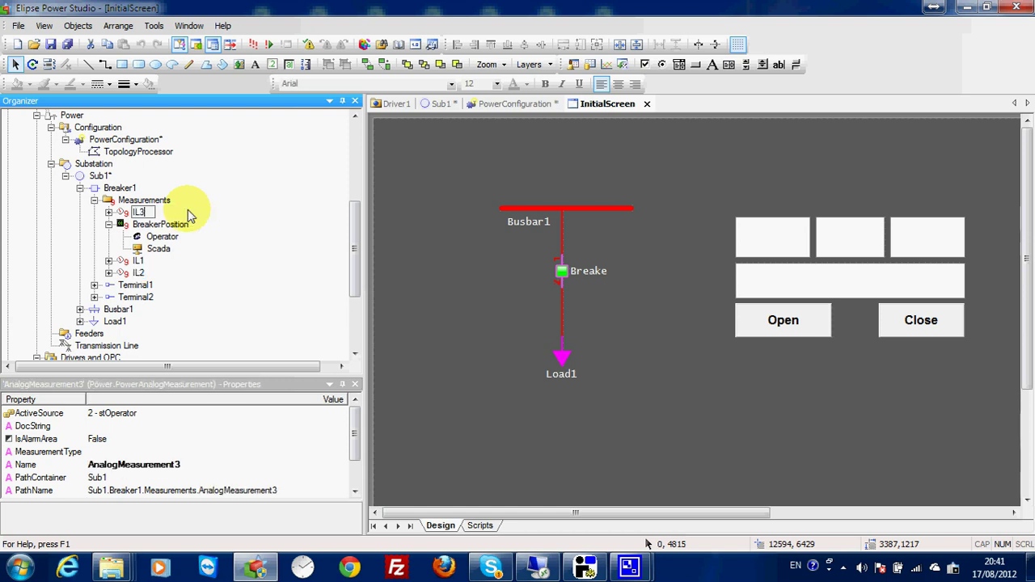
pyautogui.press('Return')
# Add a Scada source to each of the IL1, IL2 and IL3 measurements.
pyautogui.click(109, 249)
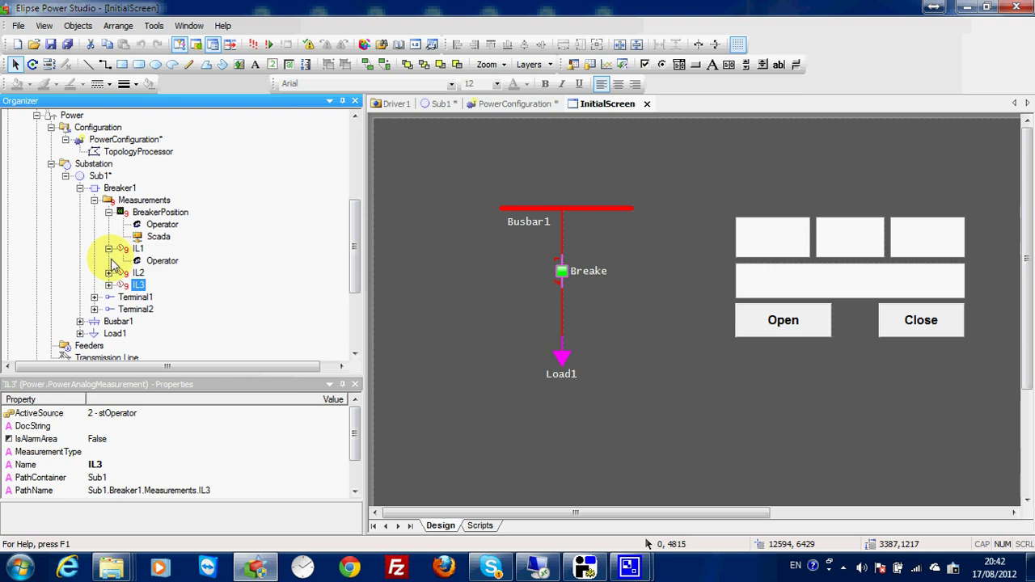
pyautogui.click(109, 272)
pyautogui.click(108, 297)
pyautogui.scroll(-1, 170, 251)
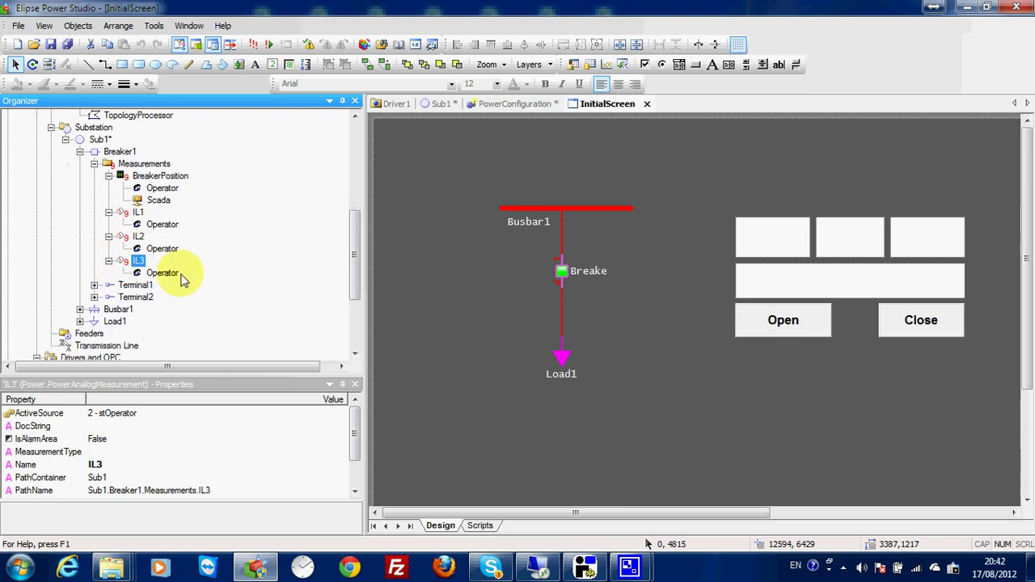
pyautogui.rightClick(138, 212)
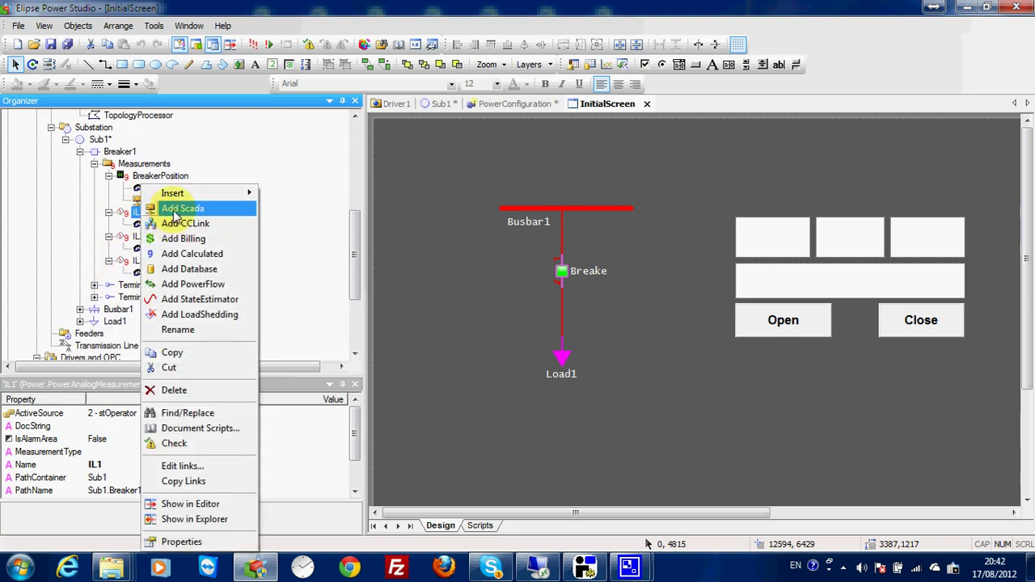
pyautogui.click(174, 203)
pyautogui.rightClick(138, 249)
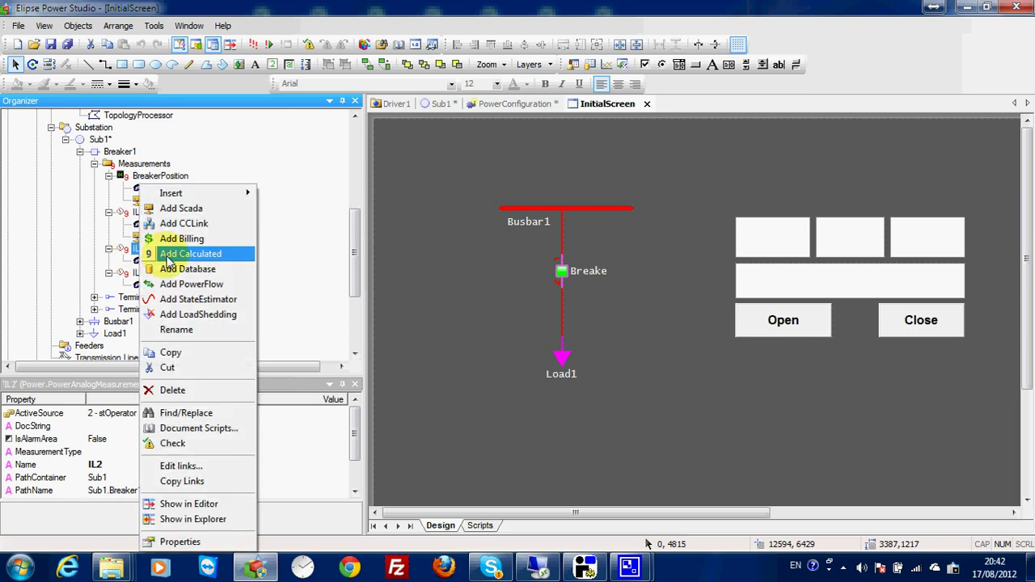
pyautogui.click(171, 208)
pyautogui.rightClick(139, 286)
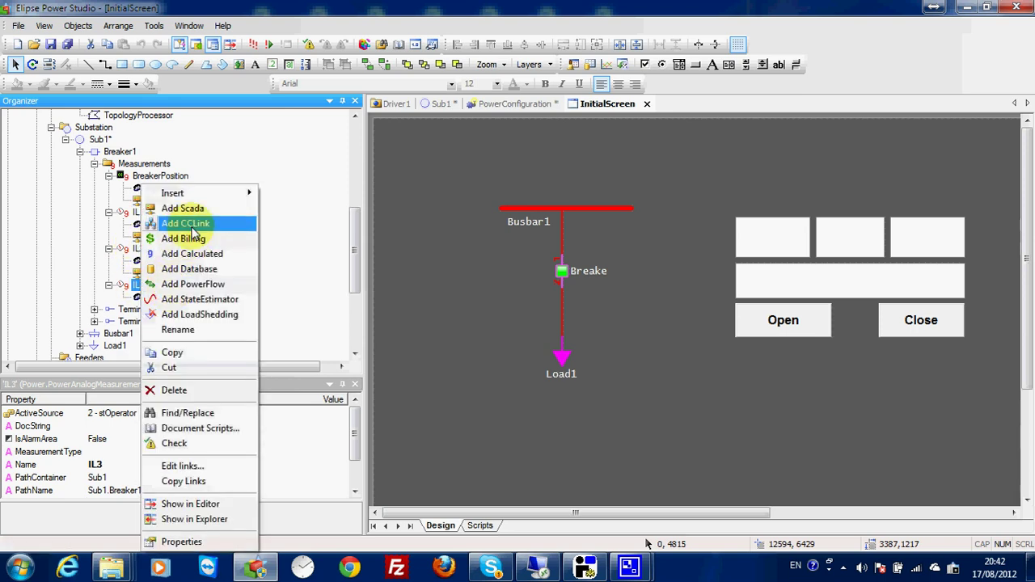
pyautogui.click(173, 203)
# Set the ActiveSource of IL1, IL2 and IL3 to 1 - stScada.
pyautogui.click(138, 212)
pyautogui.click(145, 413)
pyautogui.doubleClick(146, 413)
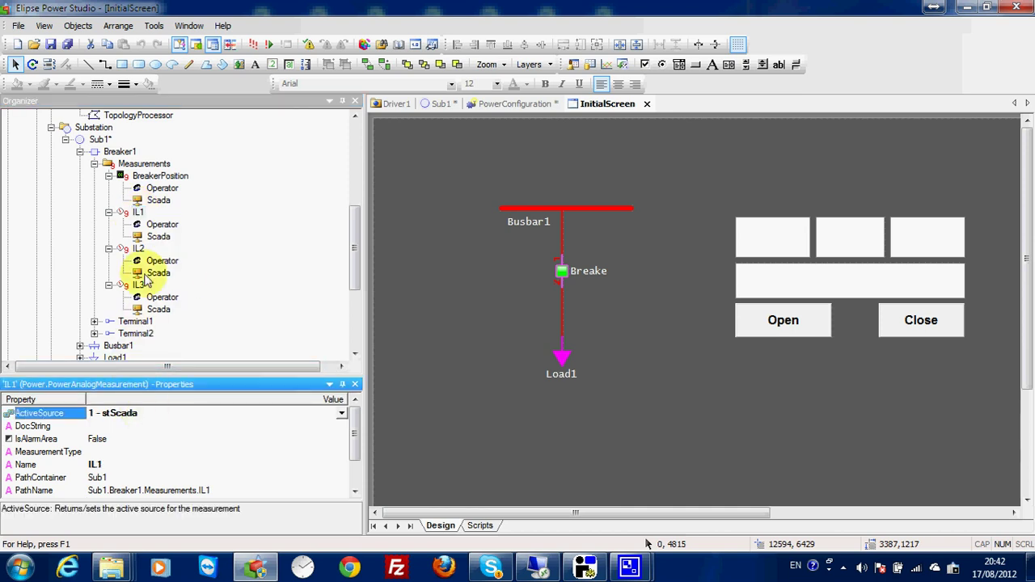
pyautogui.click(138, 248)
pyautogui.doubleClick(135, 413)
pyautogui.click(138, 284)
pyautogui.doubleClick(148, 413)
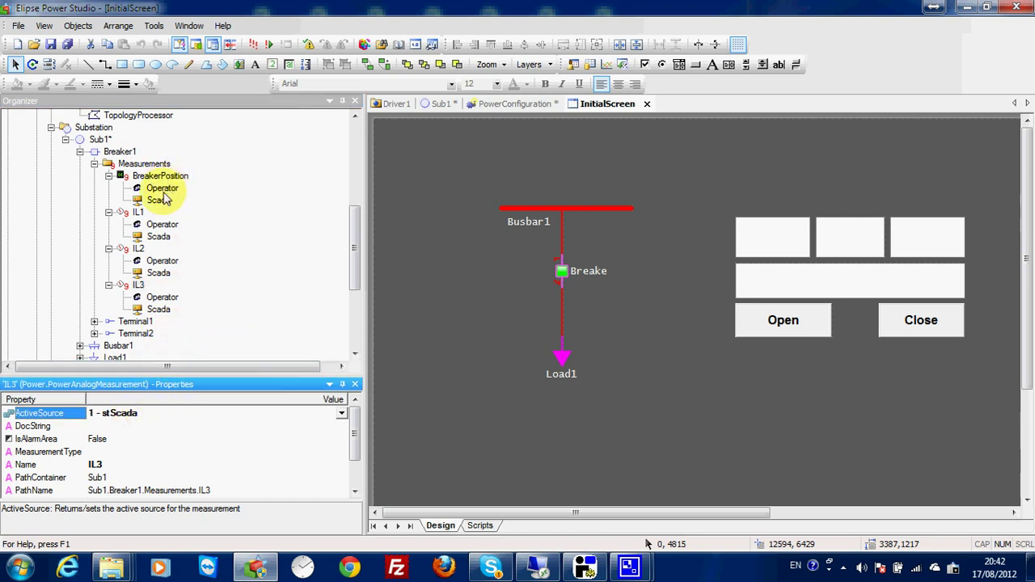
# Set the MeasurementType of IL1 to *CurrentA.
pyautogui.click(138, 212)
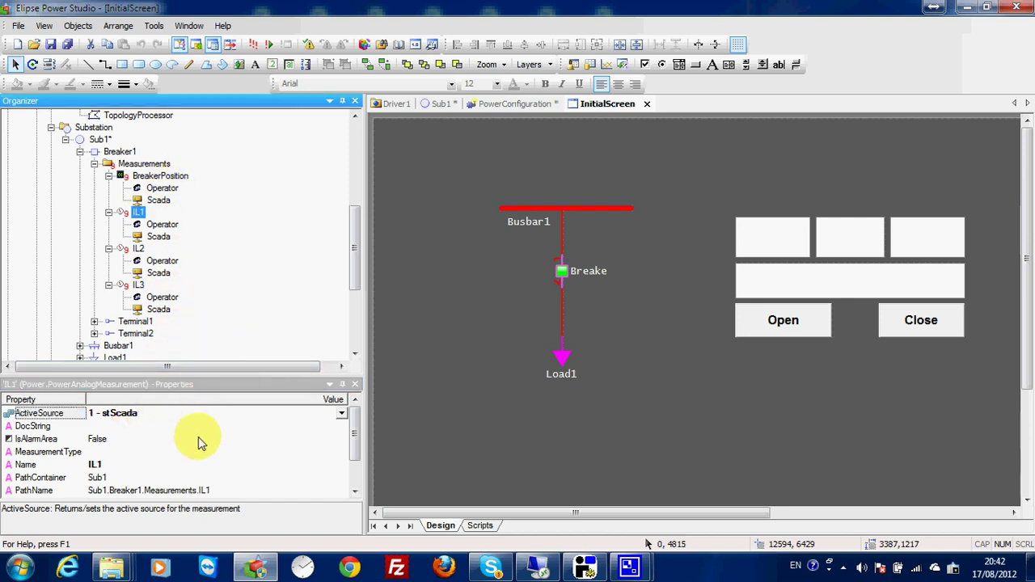
pyautogui.click(317, 451)
pyautogui.click(340, 453)
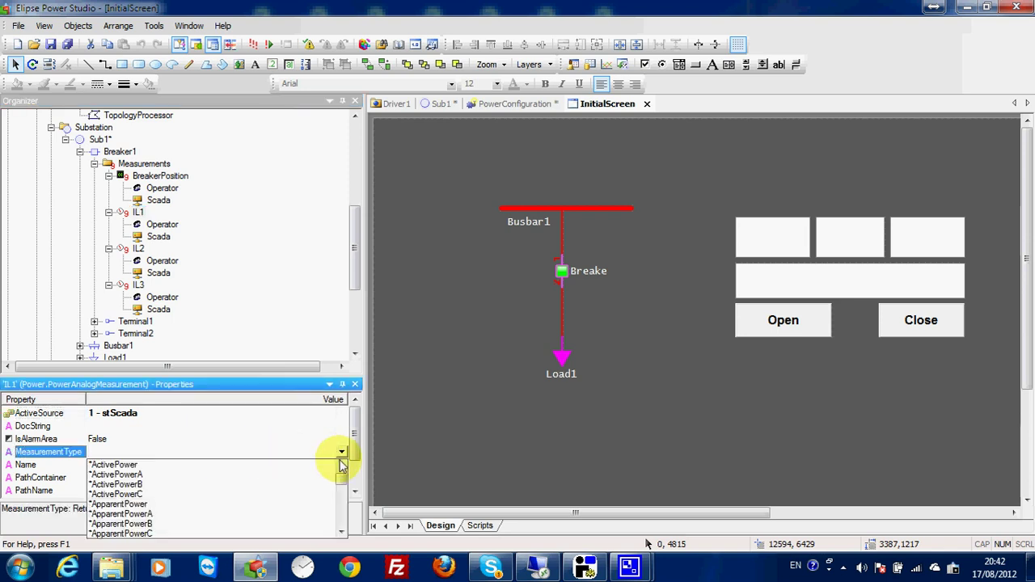
pyautogui.moveTo(346, 483); pyautogui.dragTo(342, 490)
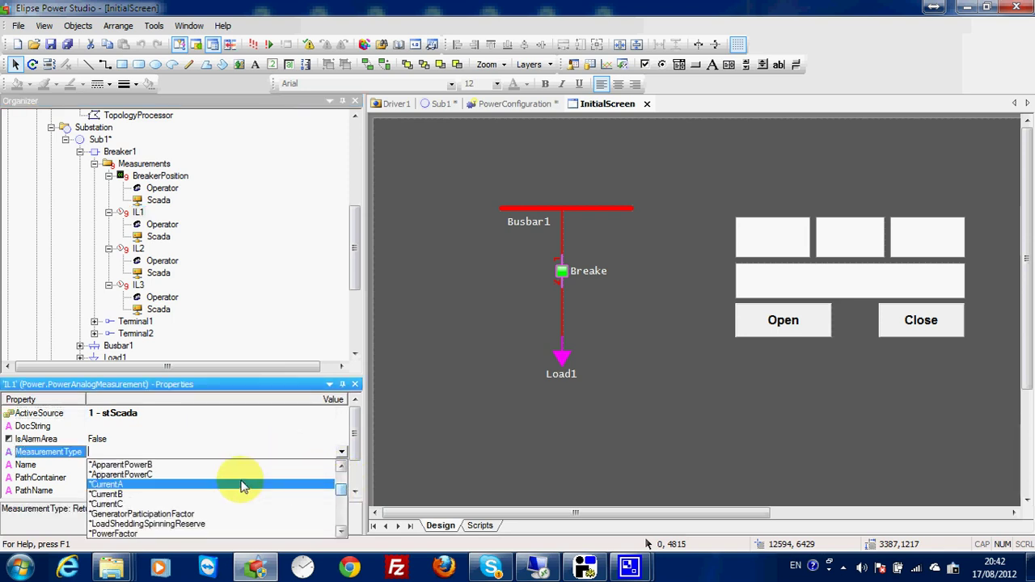
pyautogui.click(121, 485)
# Set the MeasurementType of IL2 to *CurrentB.
pyautogui.click(137, 249)
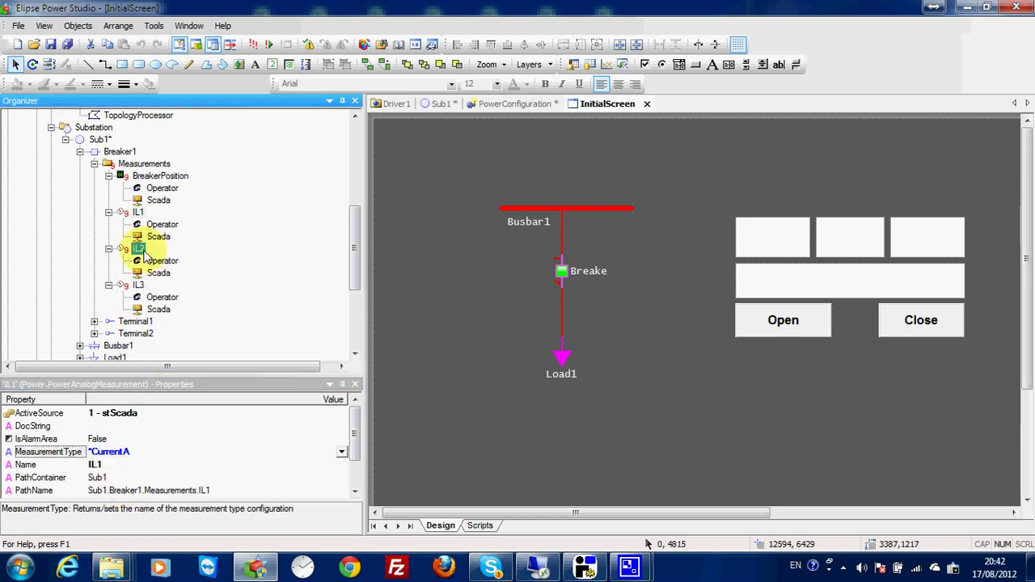
pyautogui.click(341, 454)
pyautogui.scroll(-2, 291, 489)
pyautogui.scroll(-1, 291, 499)
pyautogui.click(132, 494)
# Set the MeasurementType of IL3 to *CurrentC and save all the project files.
pyautogui.click(139, 284)
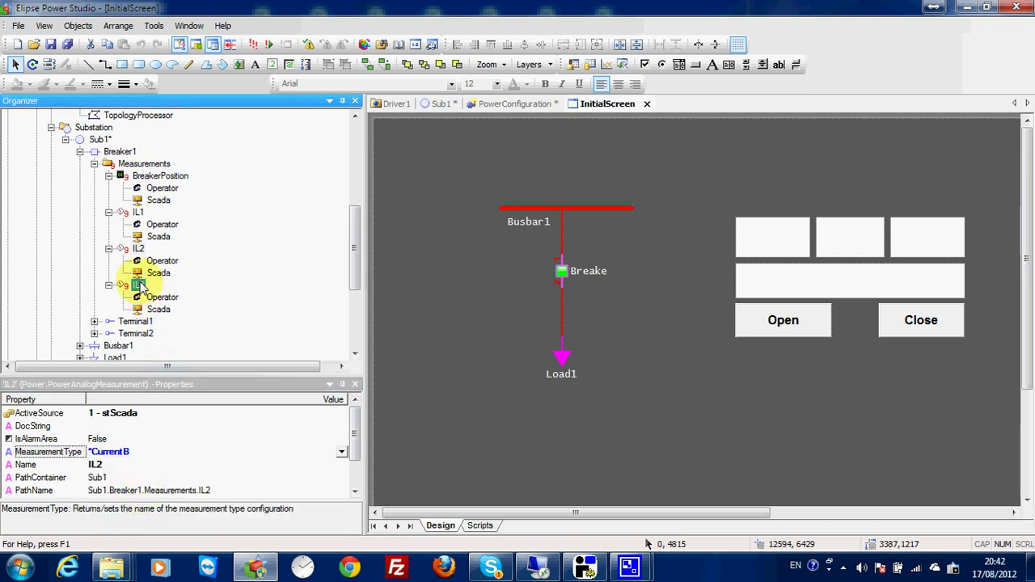
pyautogui.click(341, 452)
pyautogui.scroll(-2, 179, 505)
pyautogui.click(166, 508)
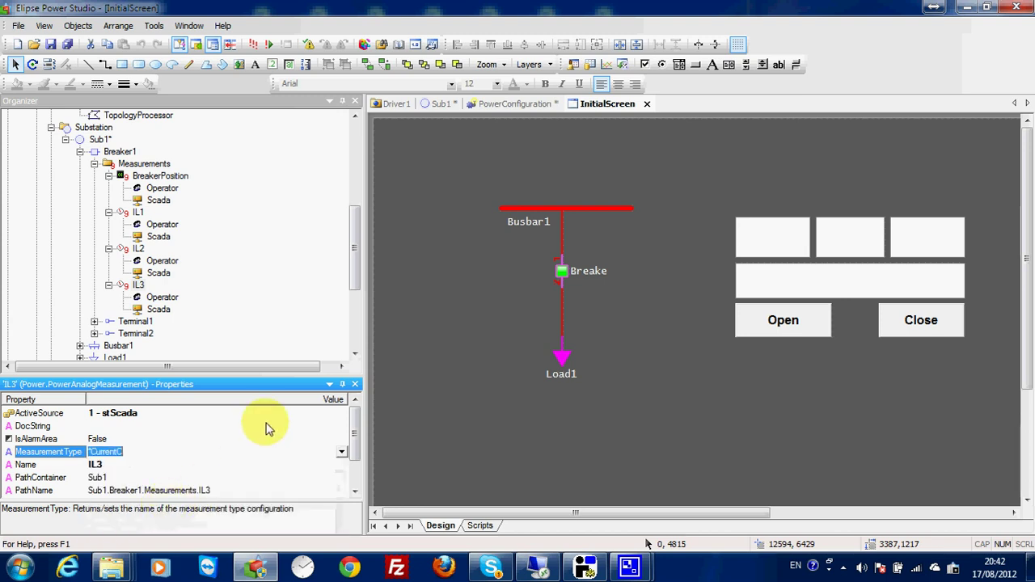
pyautogui.click(68, 44)
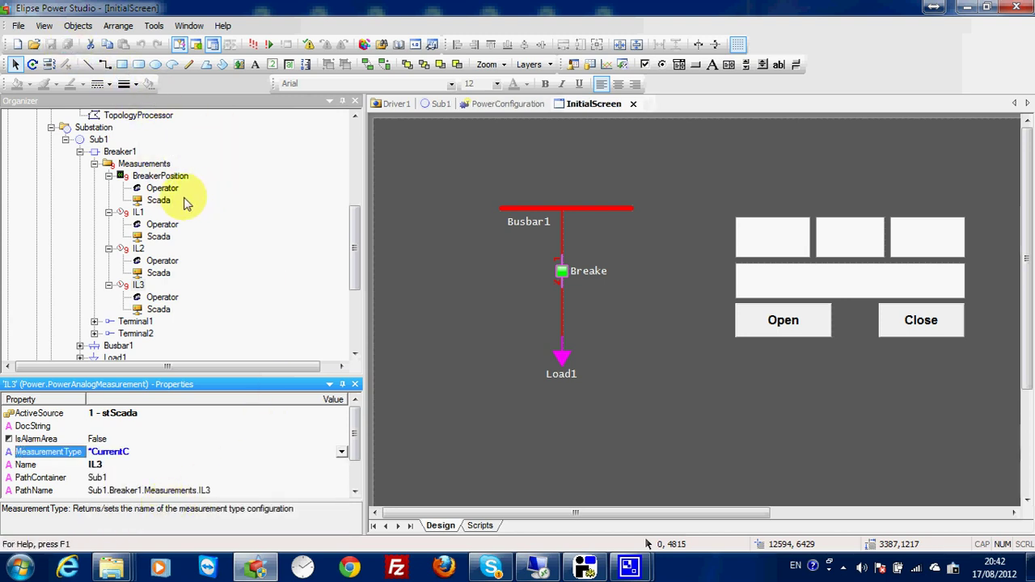
# Inspect the driver tag linked to BreakerPosition's Scada source in the AppBrowser, leaving the link as it is.
pyautogui.click(158, 199)
pyautogui.moveTo(354, 416); pyautogui.dragTo(351, 462)
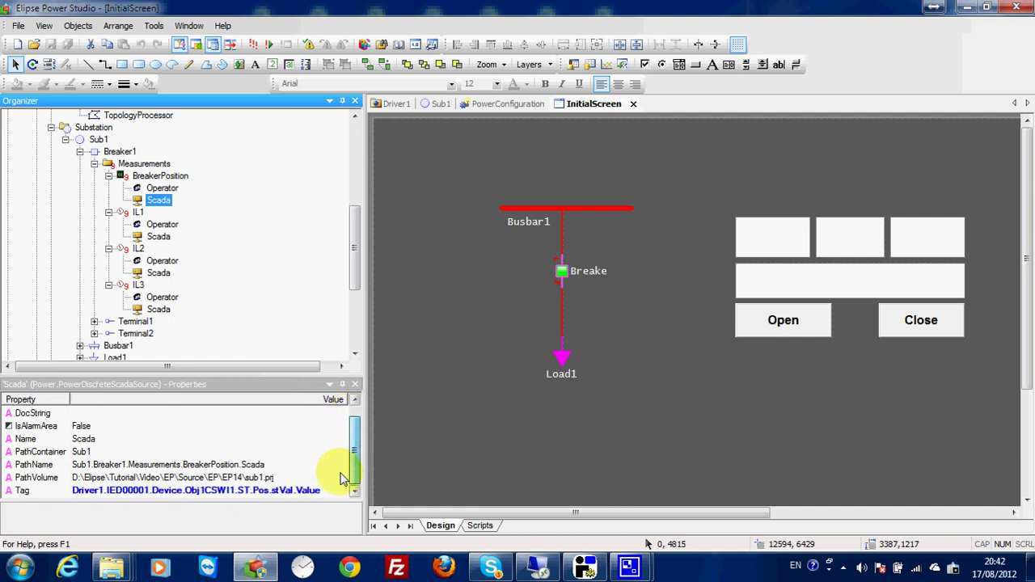
pyautogui.click(339, 493)
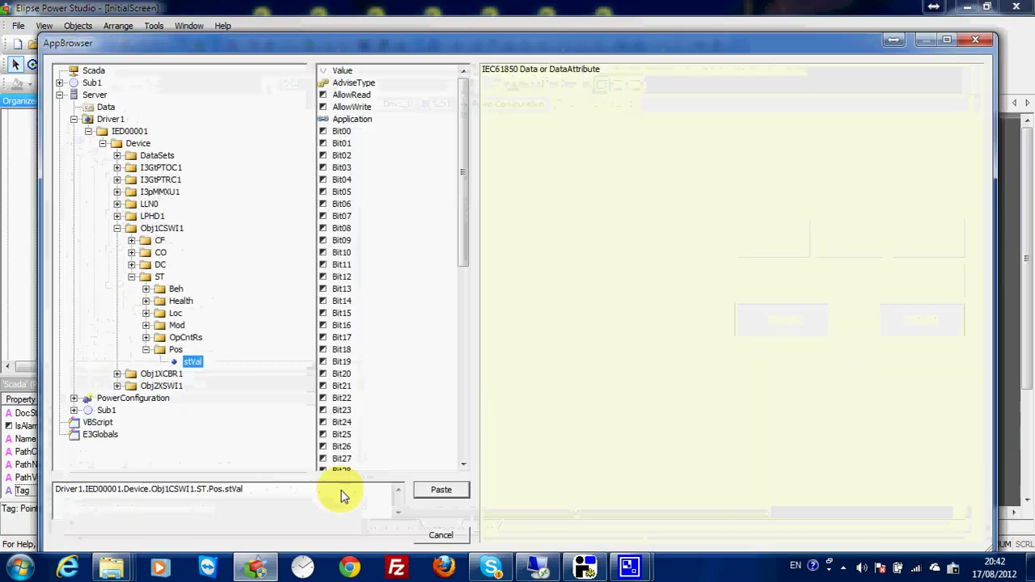
pyautogui.click(440, 535)
# Link the Tag of IL1's Scada source to the Value of cVal.mag.f under I3pMMXU1$MX$A$phsA in Driver1's LLN0$DS3_Measurements dataset.
pyautogui.click(139, 213)
pyautogui.click(154, 236)
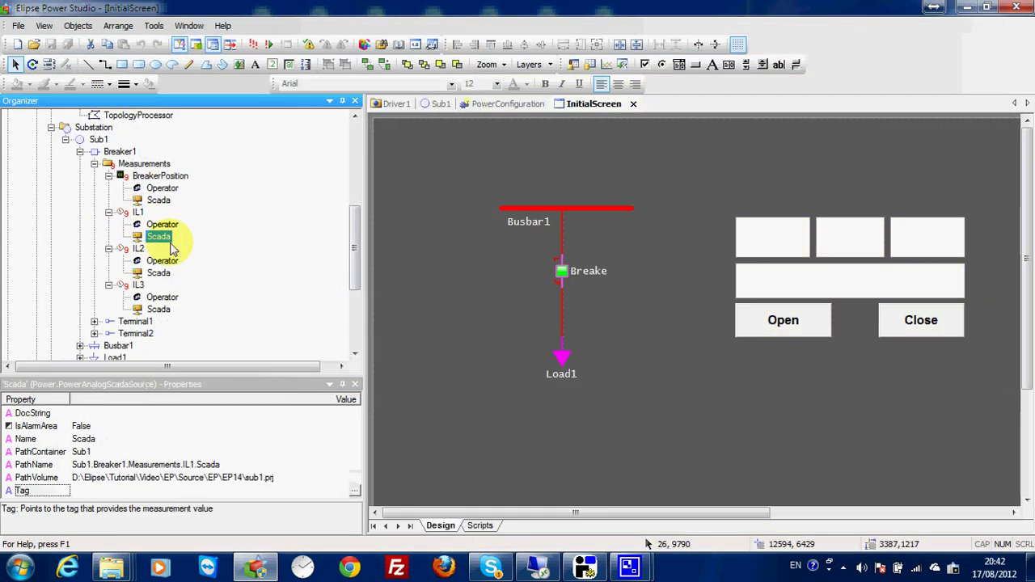
pyautogui.click(355, 493)
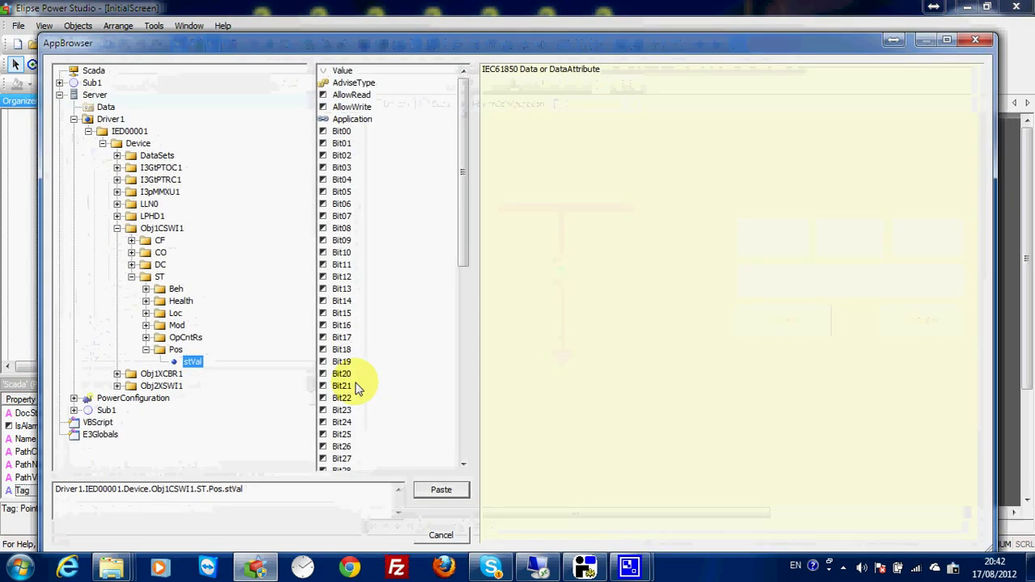
pyautogui.click(118, 229)
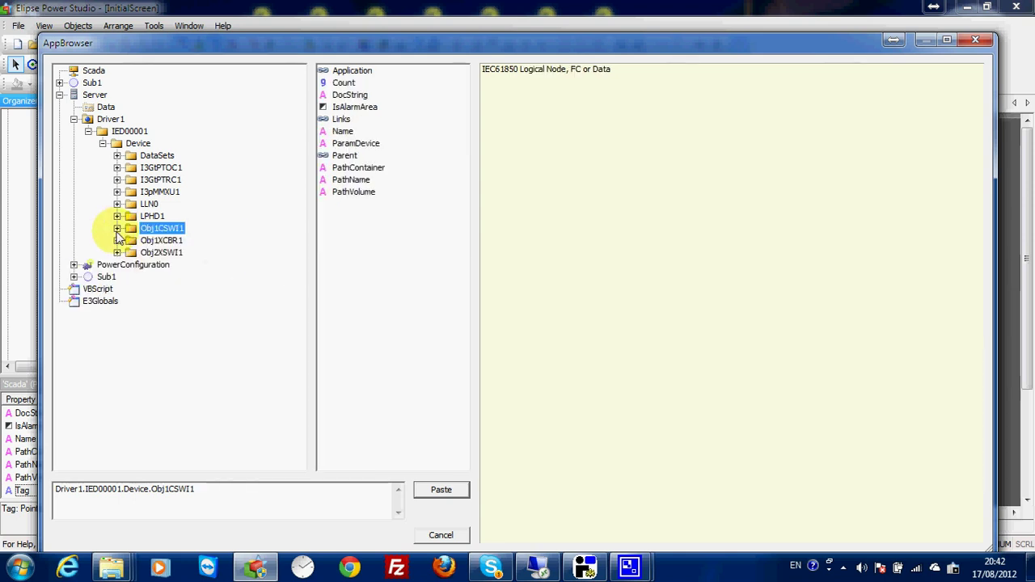
pyautogui.click(117, 156)
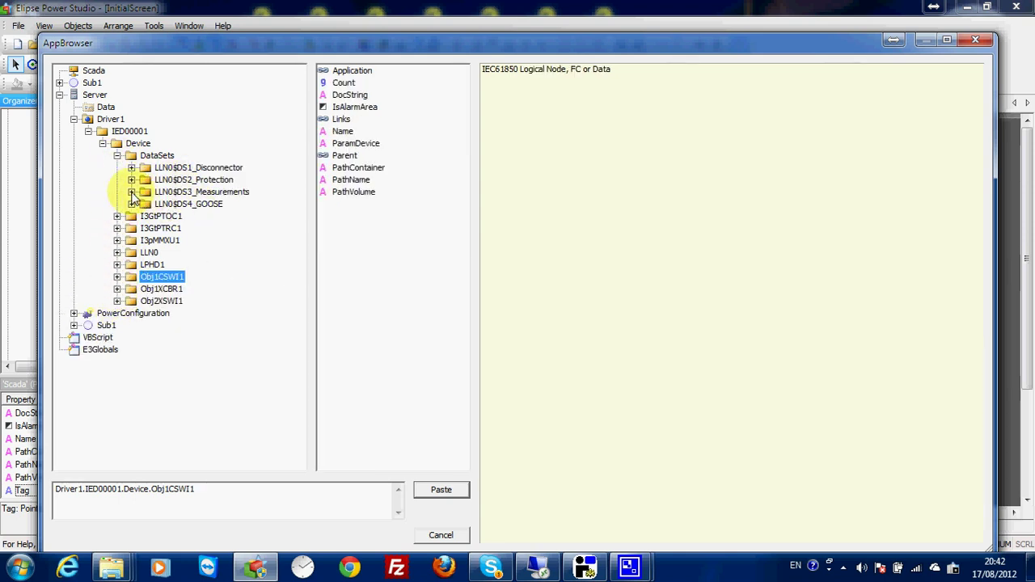
pyautogui.click(131, 192)
pyautogui.click(146, 204)
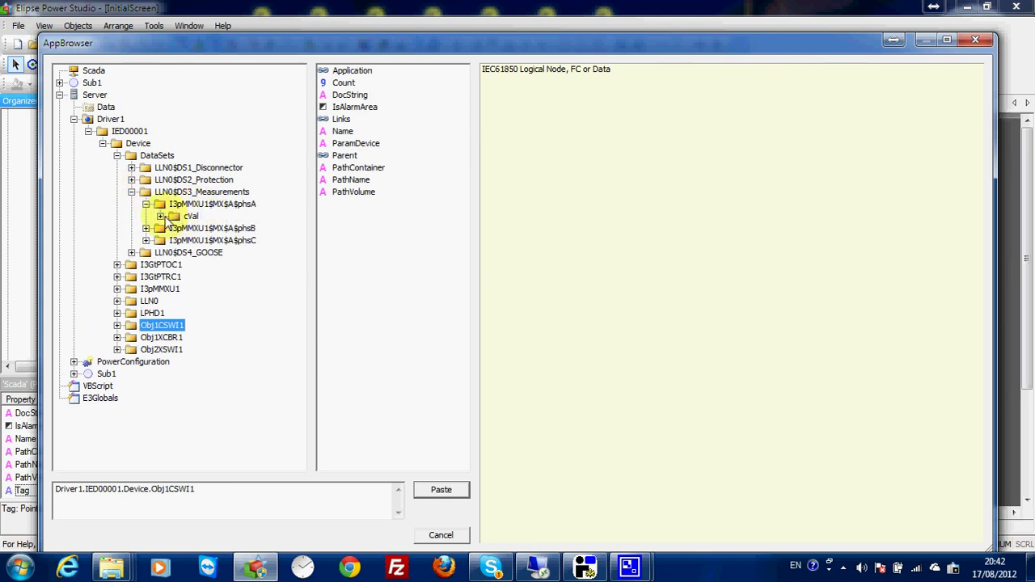
pyautogui.click(160, 216)
pyautogui.click(175, 228)
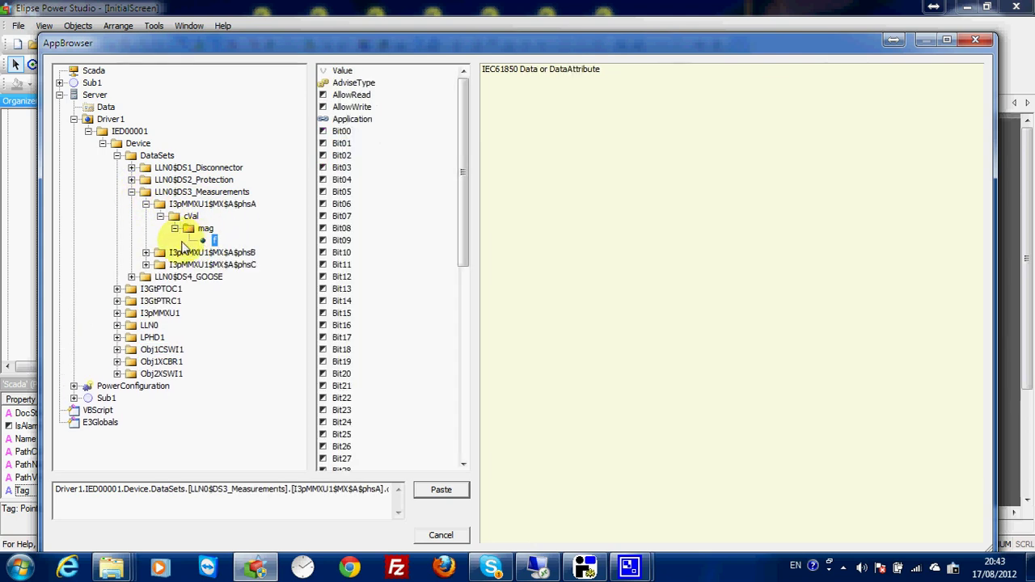
pyautogui.click(131, 191)
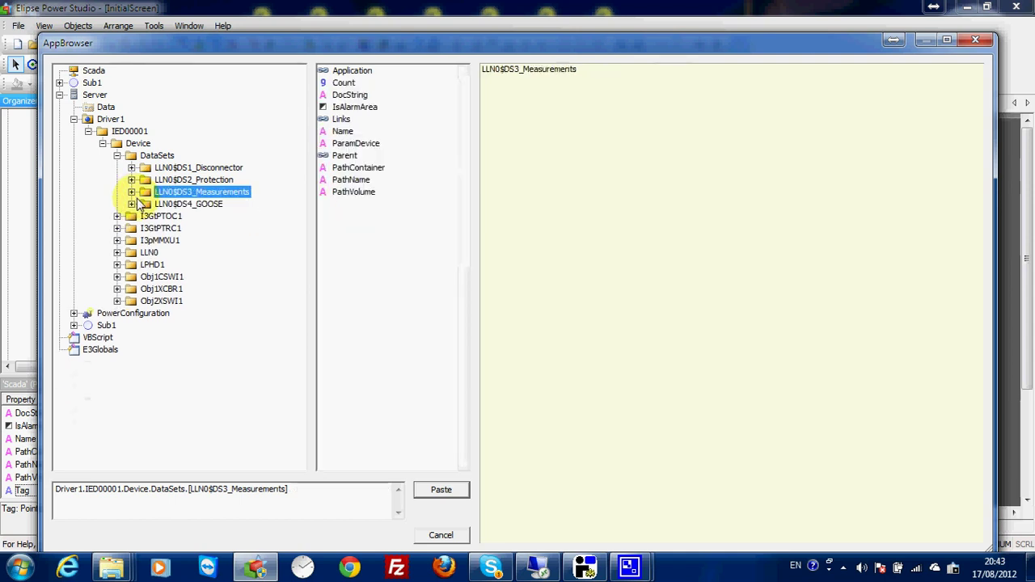
pyautogui.click(131, 191)
pyautogui.click(147, 205)
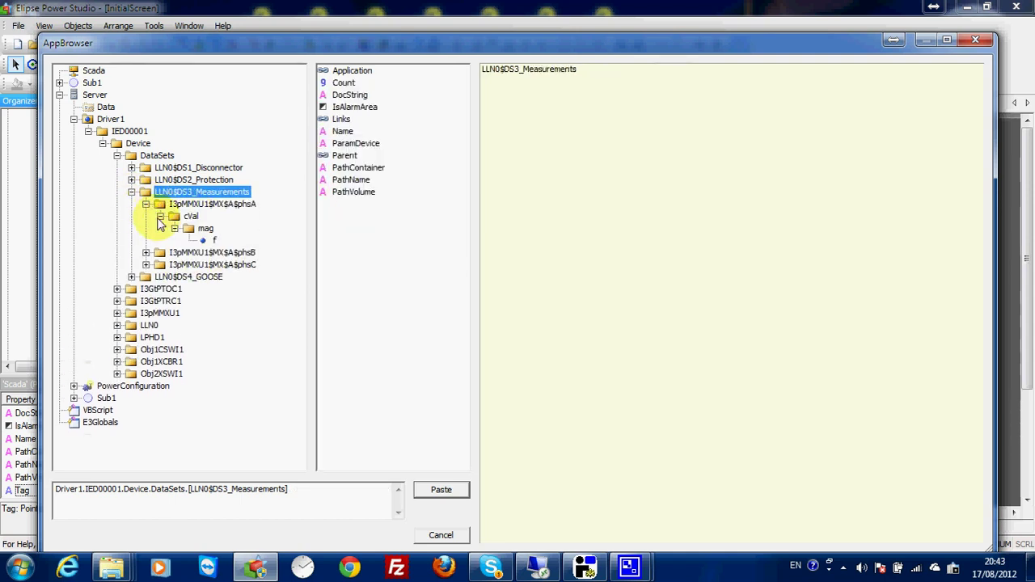
pyautogui.click(212, 240)
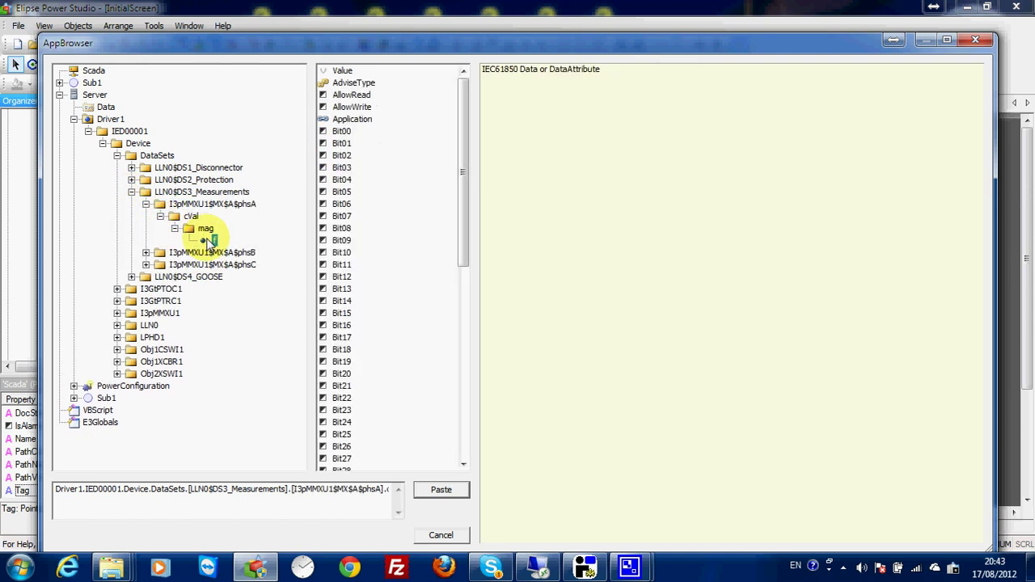
pyautogui.click(343, 73)
pyautogui.click(428, 490)
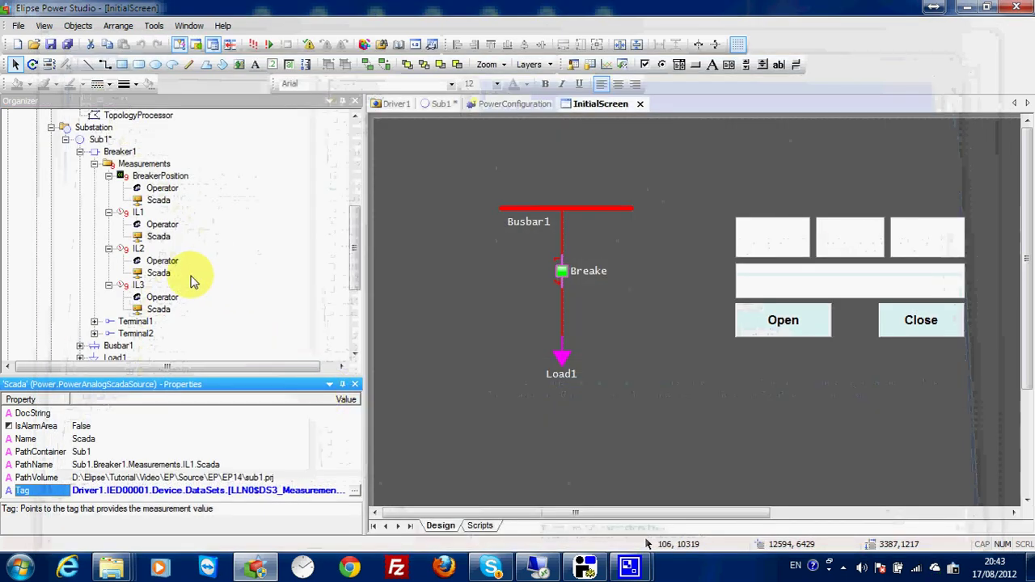
# Link the Tag of IL2's Scada source to the Value of cVal.mag.f under I3pMMXU1$MX$A$phsB in LLN0$DS3_Measurements.
pyautogui.click(138, 248)
pyautogui.click(158, 273)
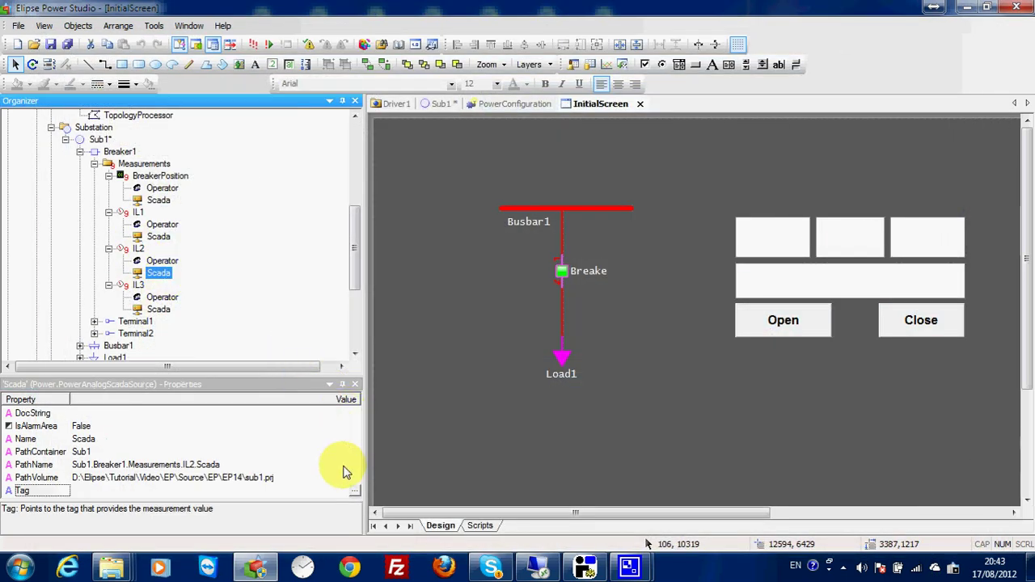
pyautogui.click(354, 492)
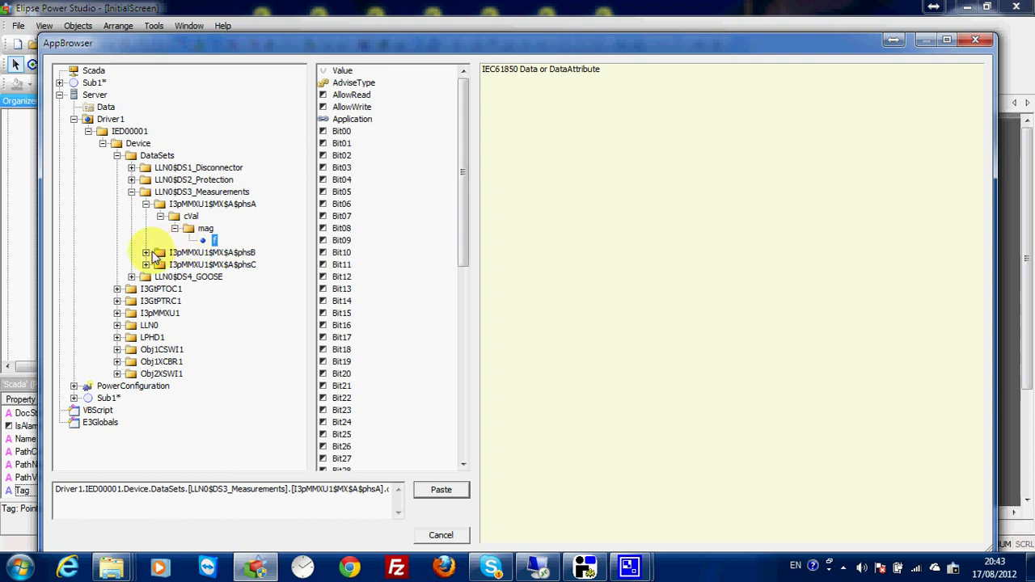
pyautogui.doubleClick(181, 267)
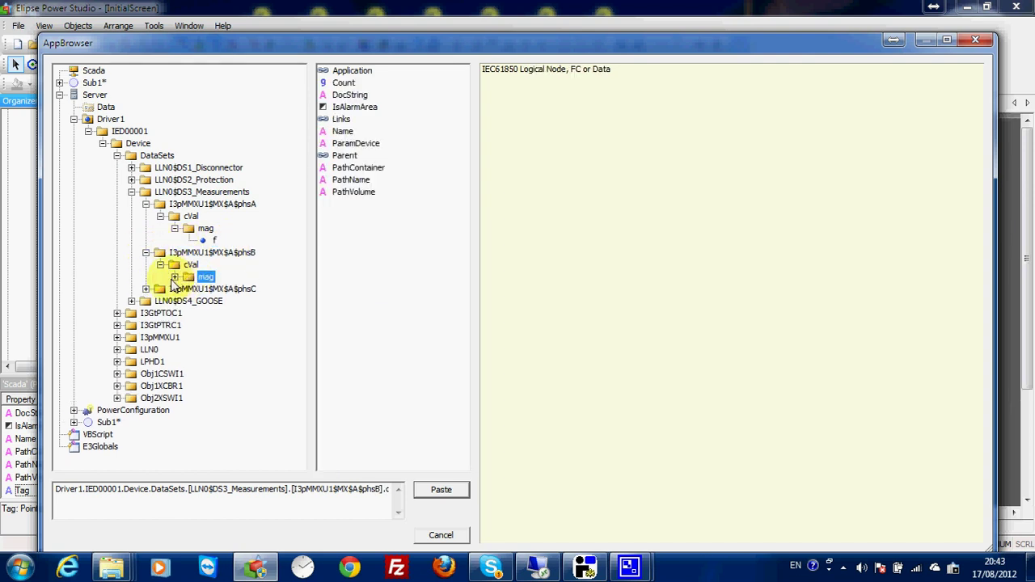
pyautogui.doubleClick(204, 277)
pyautogui.click(214, 289)
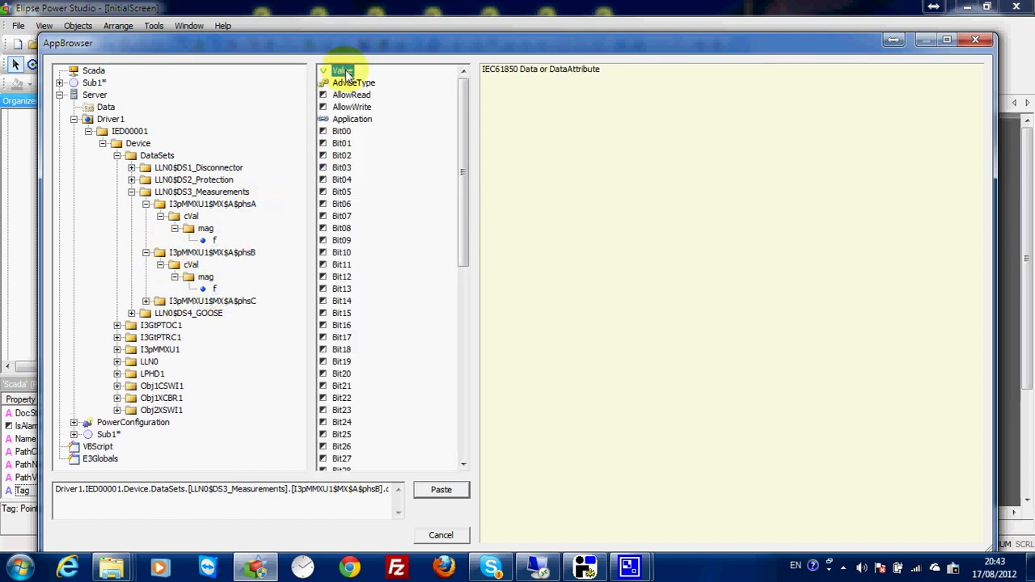
pyautogui.click(441, 490)
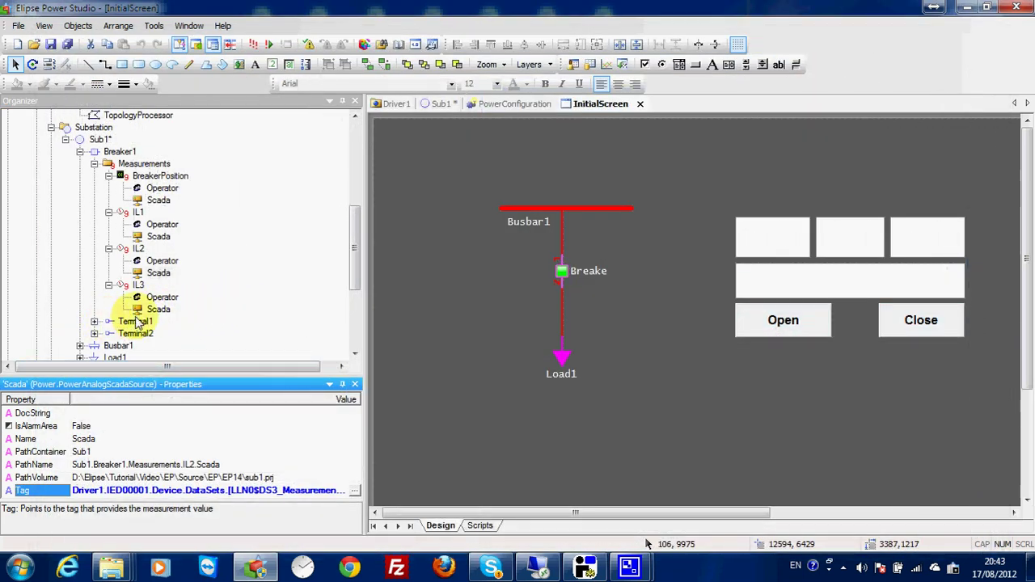
# Link the Tag of IL3's Scada source to the Value of cVal.mag.f under I3pMMXU1$MX$A$phsC in LLN0$DS3_Measurements.
pyautogui.click(354, 491)
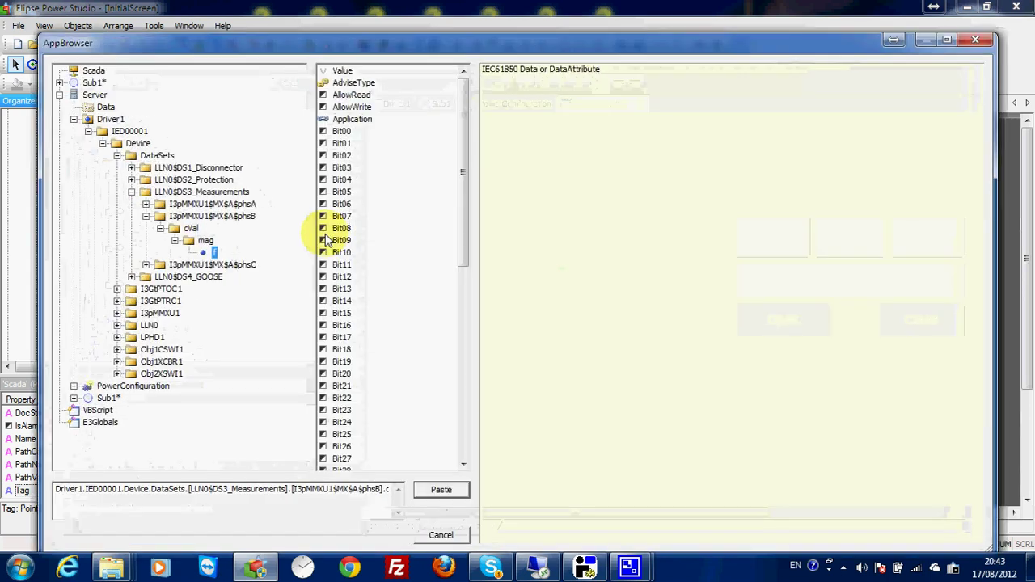
pyautogui.click(145, 265)
pyautogui.click(160, 277)
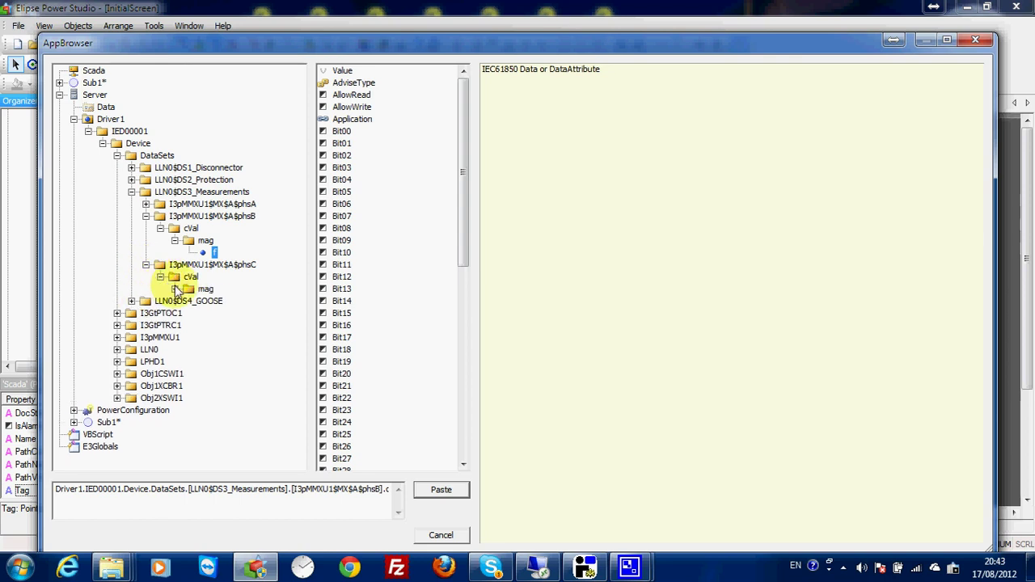
pyautogui.click(174, 289)
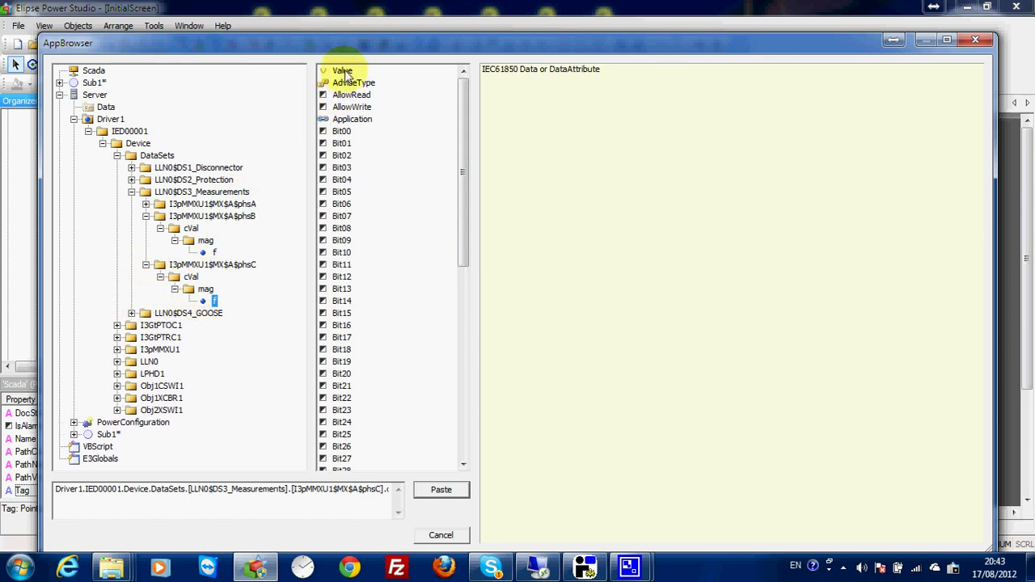
pyautogui.click(342, 70)
pyautogui.click(441, 491)
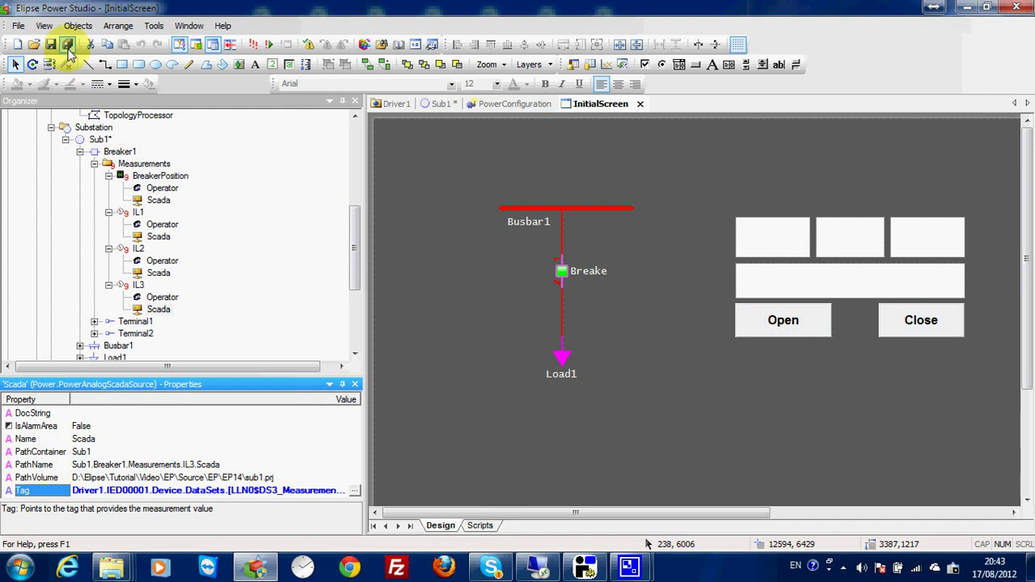
# Save all project files and run the application with Driver1 deactivated in Studio, opening Breaker1's analog measurements.
pyautogui.click(253, 45)
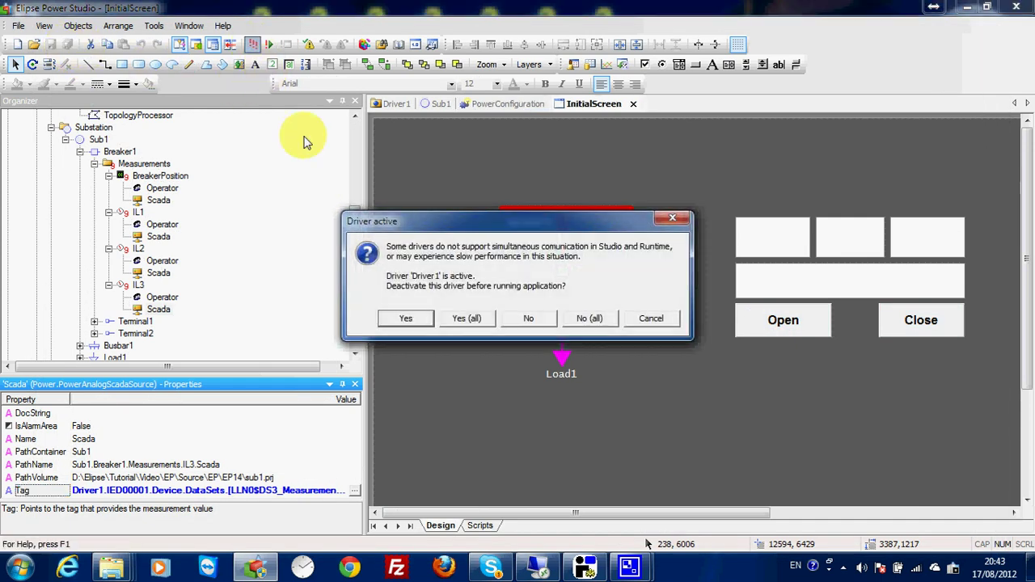
pyautogui.click(398, 320)
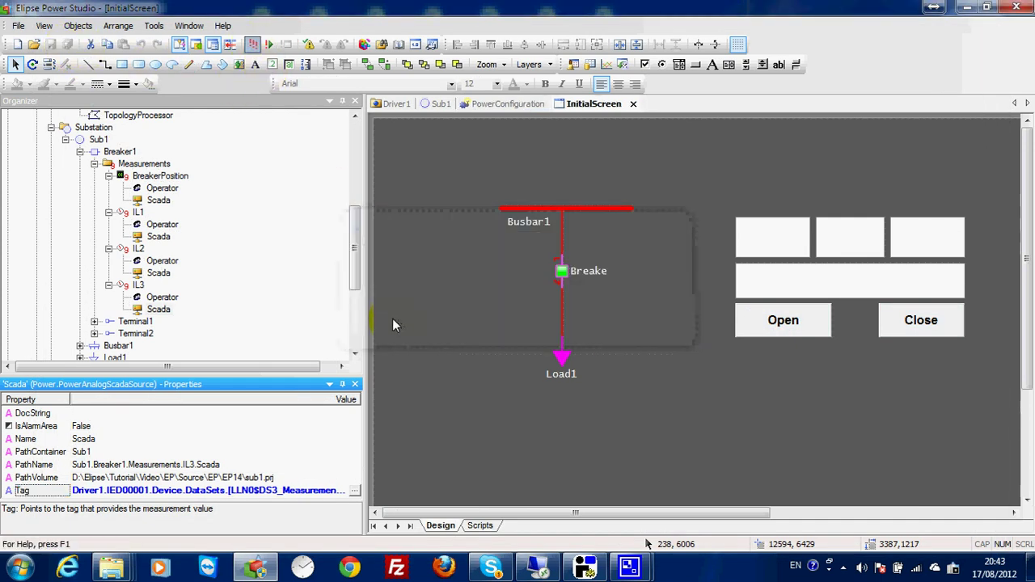
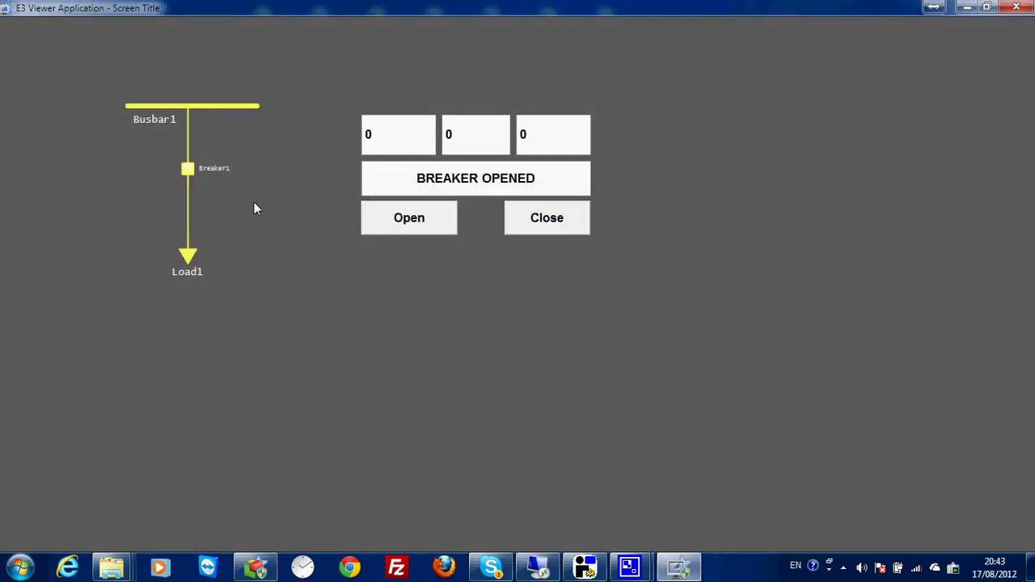
pyautogui.rightClick(185, 173)
pyautogui.click(204, 186)
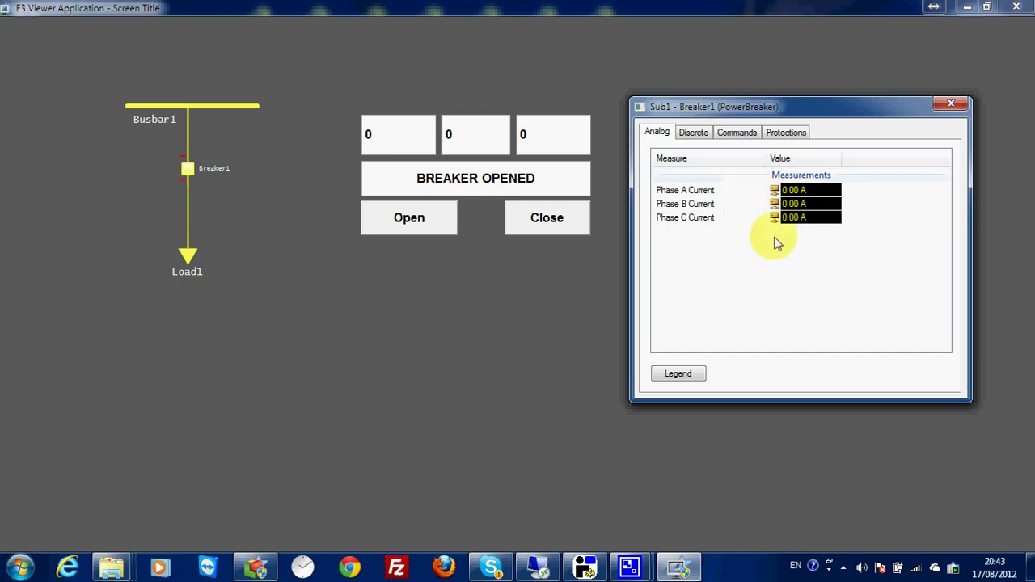
# Close the breaker from the running screen and, in the INFO TECH IEC61850 Server, set IL1 to 27, IL2 to 17 and IL3 to 34.
pyautogui.click(522, 225)
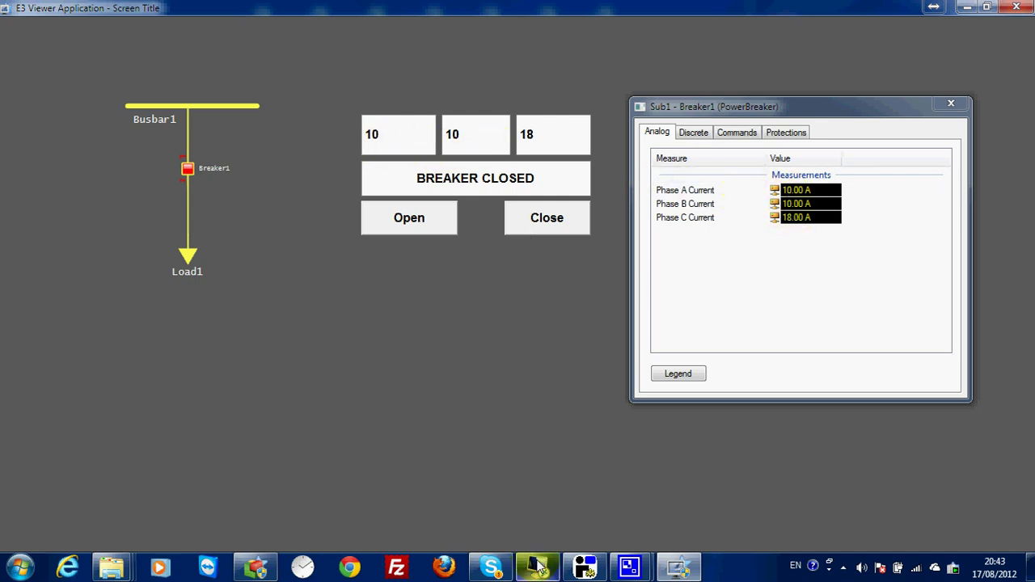
pyautogui.click(589, 567)
pyautogui.moveTo(284, 331); pyautogui.dragTo(330, 368)
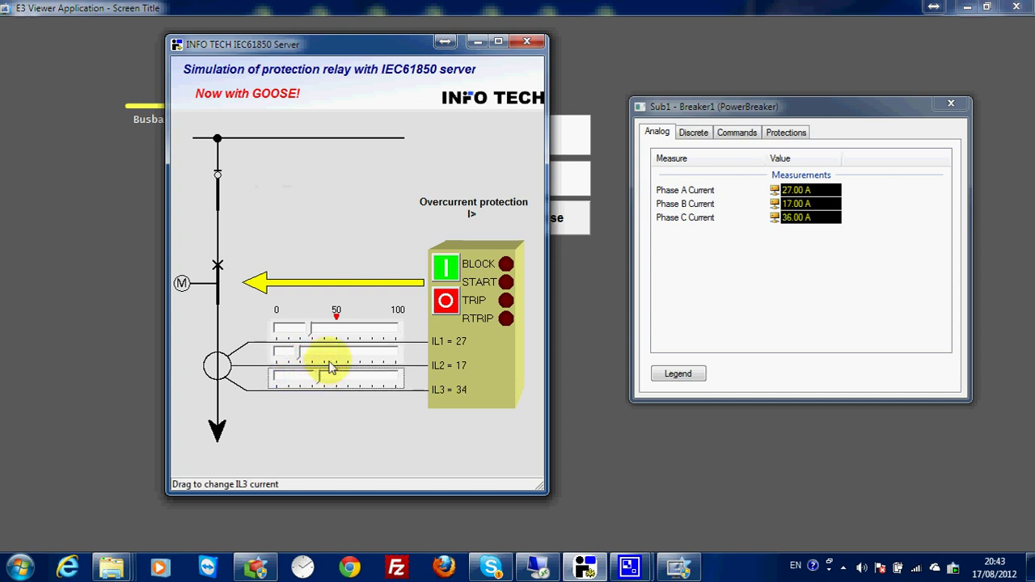
pyautogui.click(478, 41)
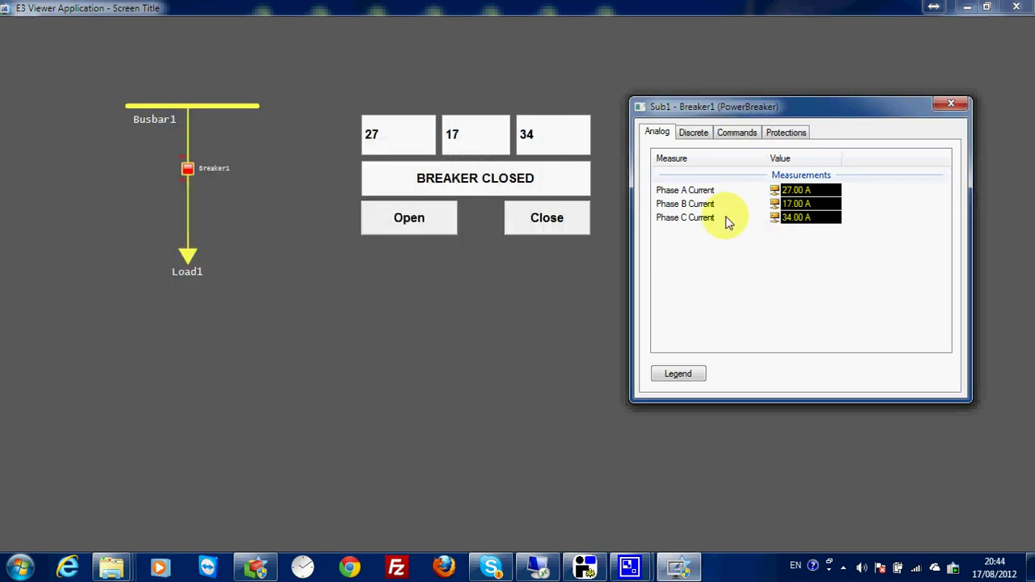
# Close Breaker1's measurements window, return to Elipse Power Studio and clear the Tag of BreakerPosition's Scada source.
pyautogui.click(950, 103)
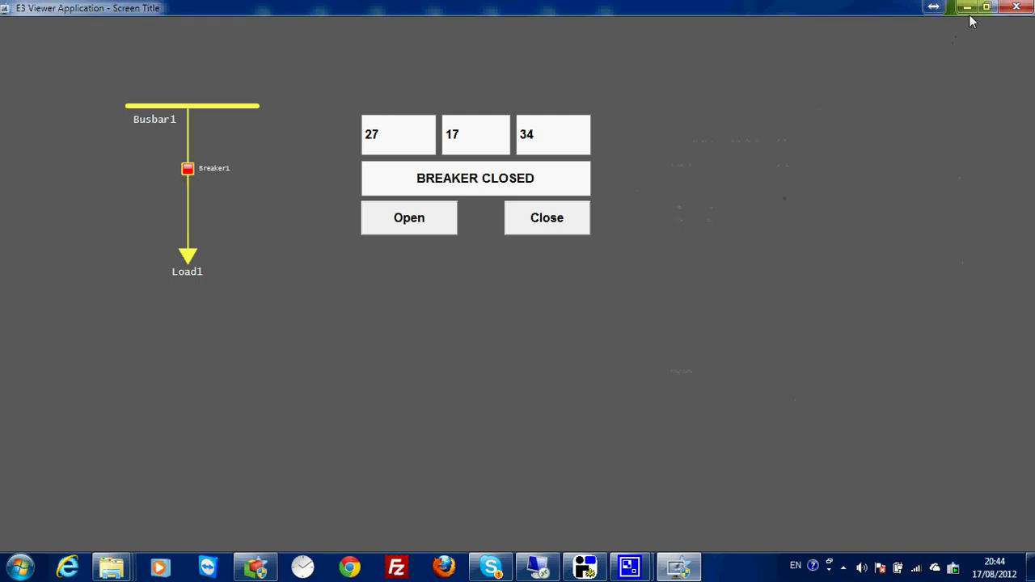
pyautogui.click(970, 11)
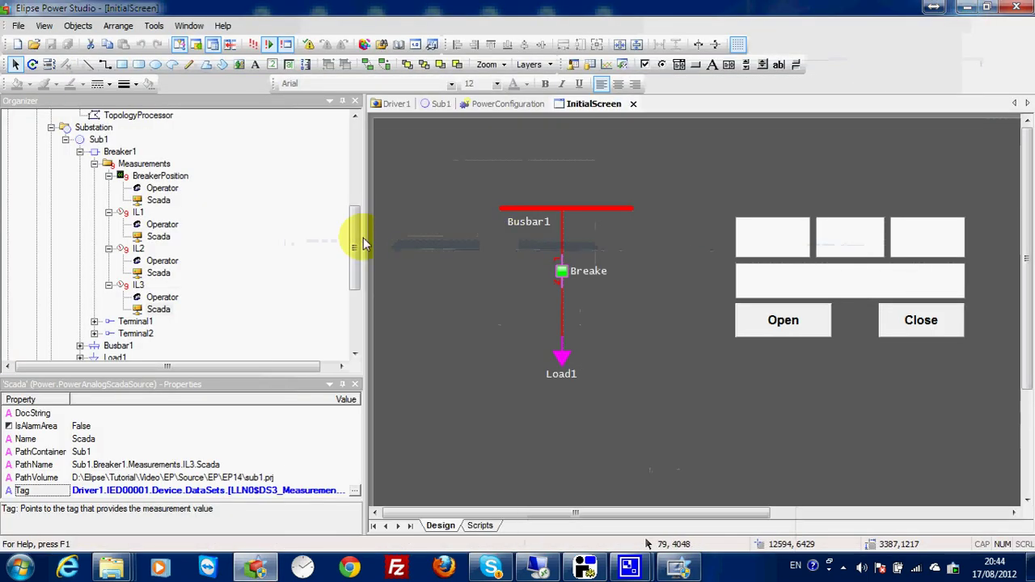
pyautogui.click(160, 176)
pyautogui.click(158, 200)
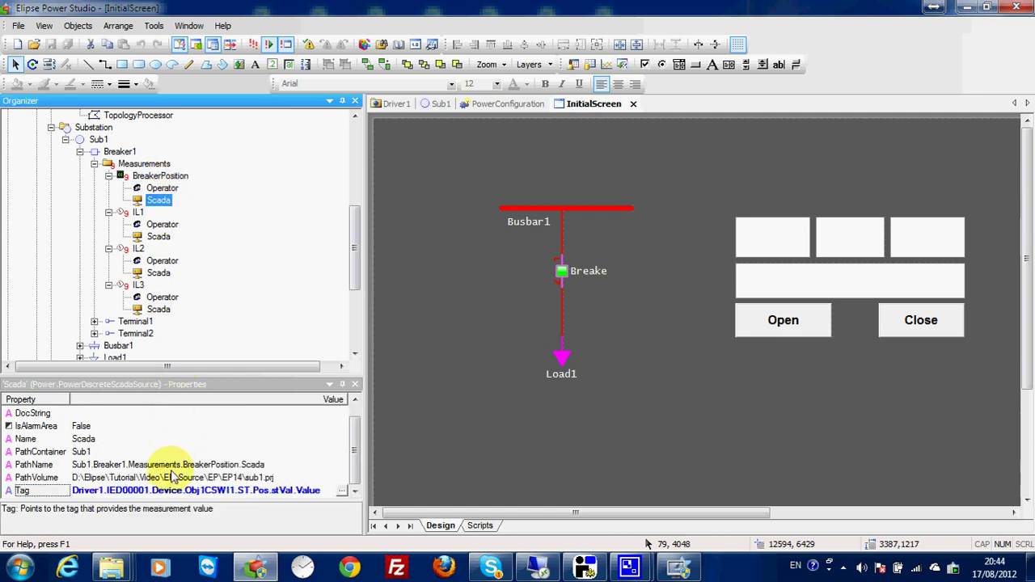
pyautogui.click(170, 490)
pyautogui.press('Delete')
pyautogui.press('Return')
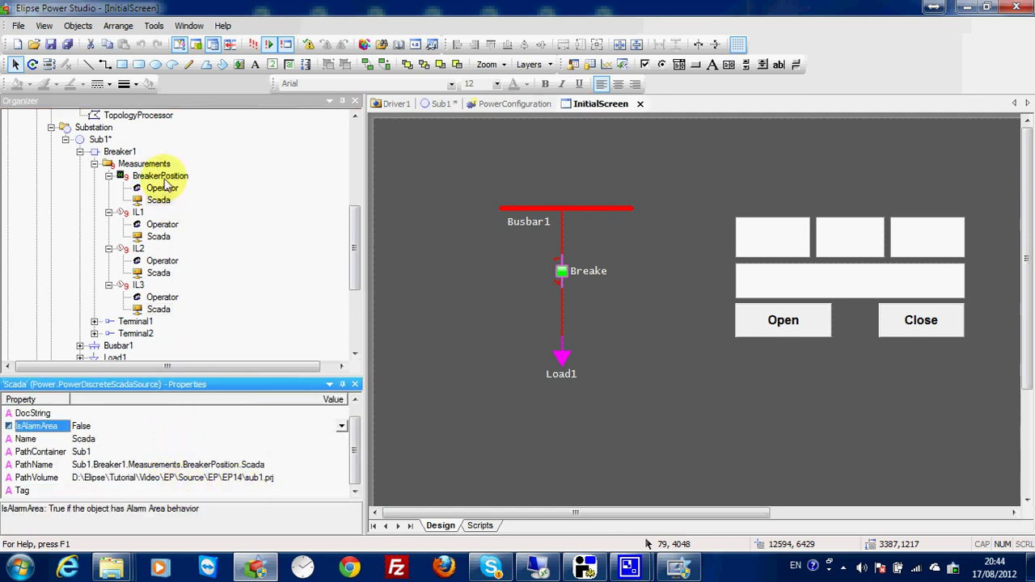
# Link the Tag of BreakerPosition's Scada source to the Value of Driver1.IED00001.Device.Obj1CSWI1.ST.Pos.stVal.
pyautogui.click(336, 490)
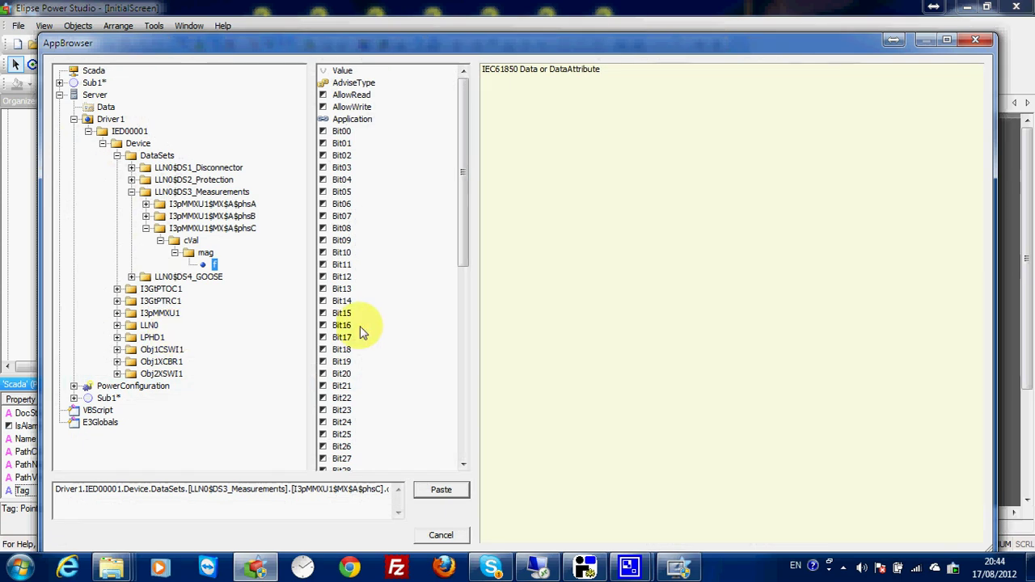
pyautogui.click(146, 228)
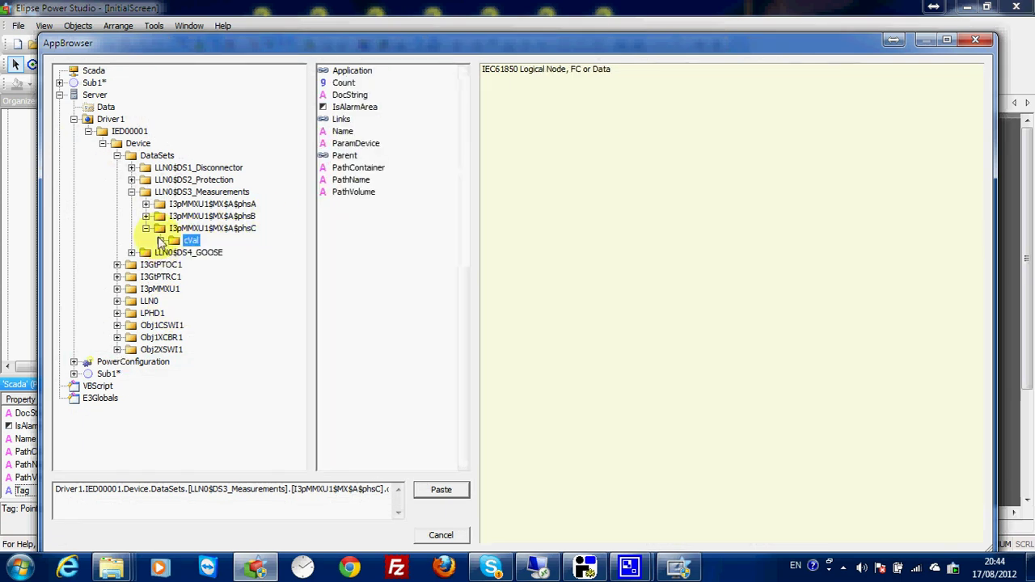
pyautogui.press('Left')
pyautogui.press('Left')
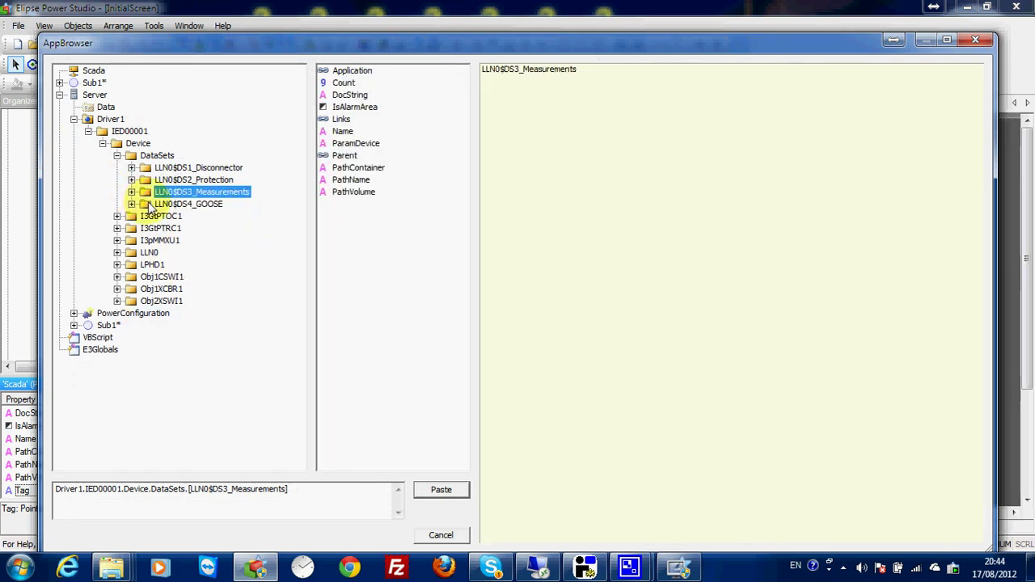
pyautogui.click(117, 277)
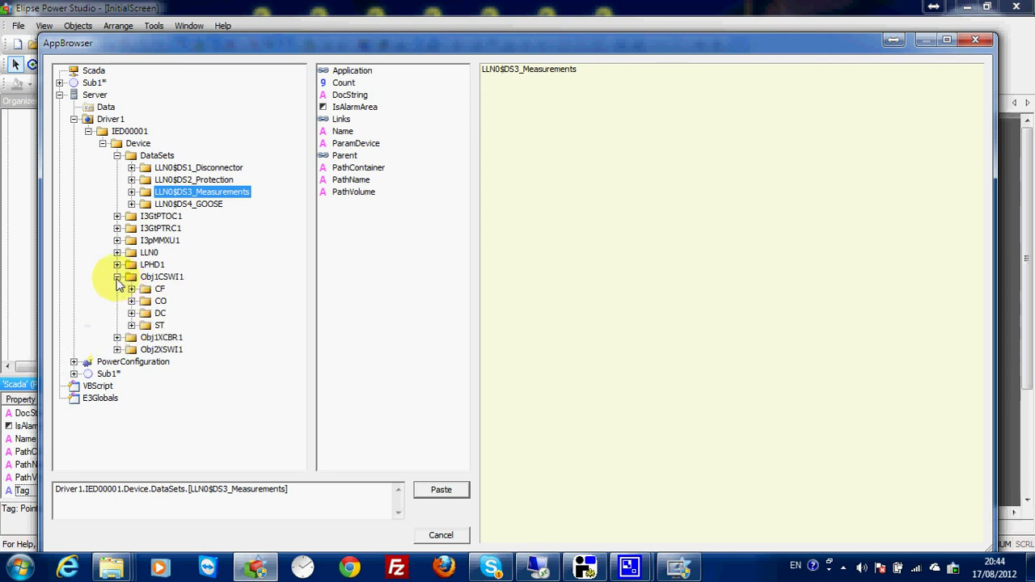
pyautogui.click(131, 325)
pyautogui.click(146, 397)
pyautogui.click(191, 410)
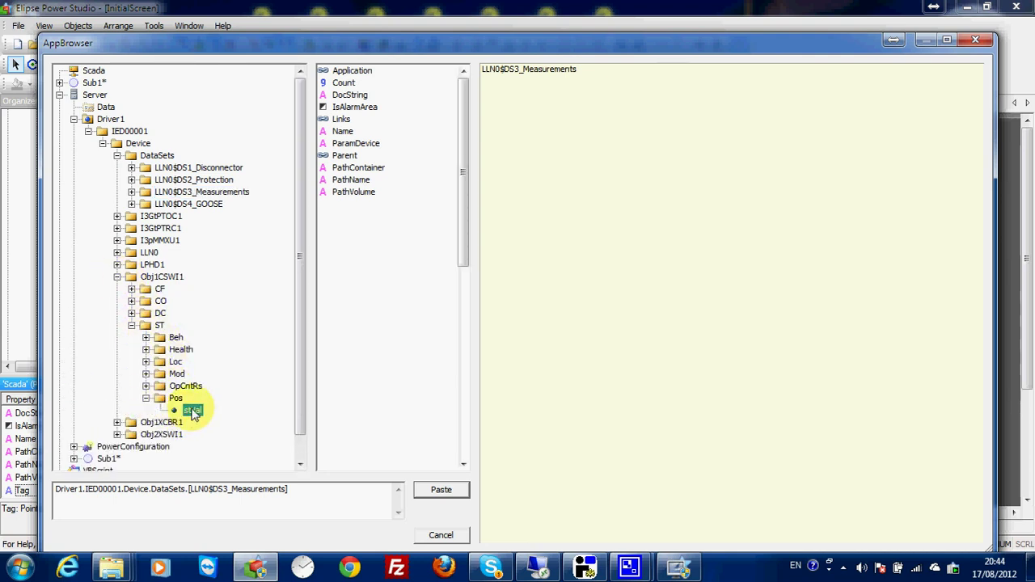
pyautogui.click(342, 71)
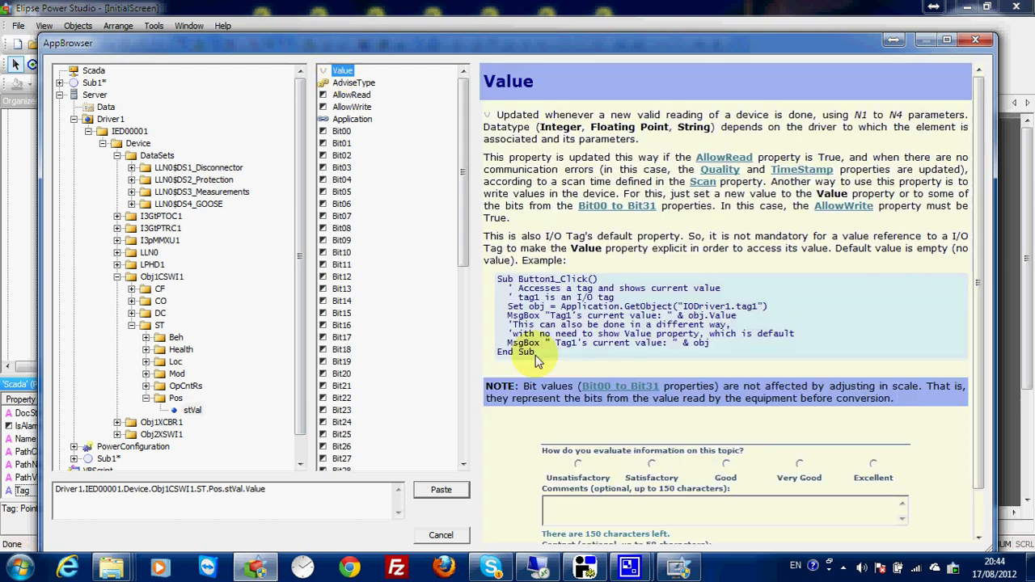
pyautogui.click(451, 492)
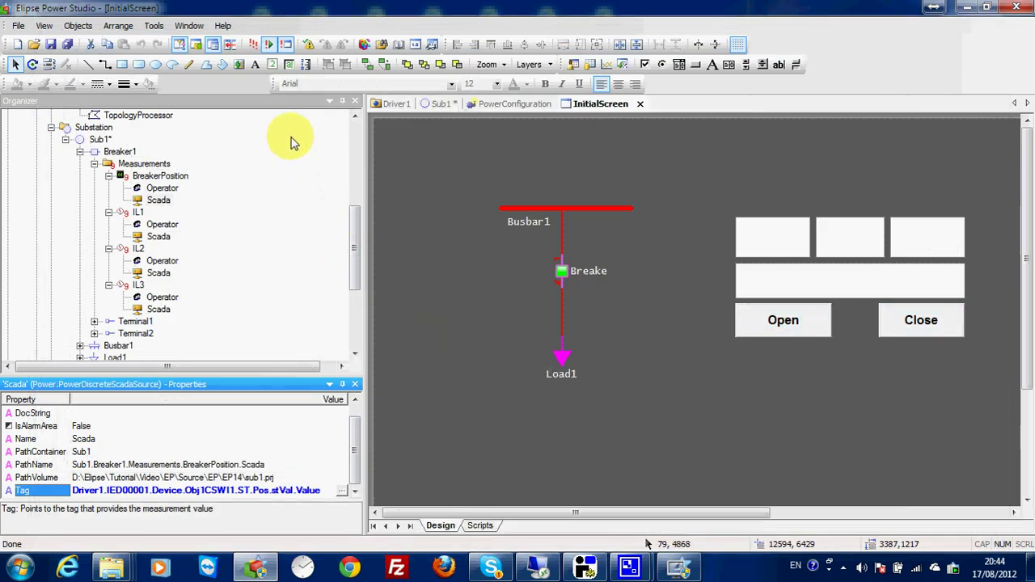
# Save all project files and run the application, restarting the viewer once.
pyautogui.moveTo(349, 242); pyautogui.dragTo(354, 254)
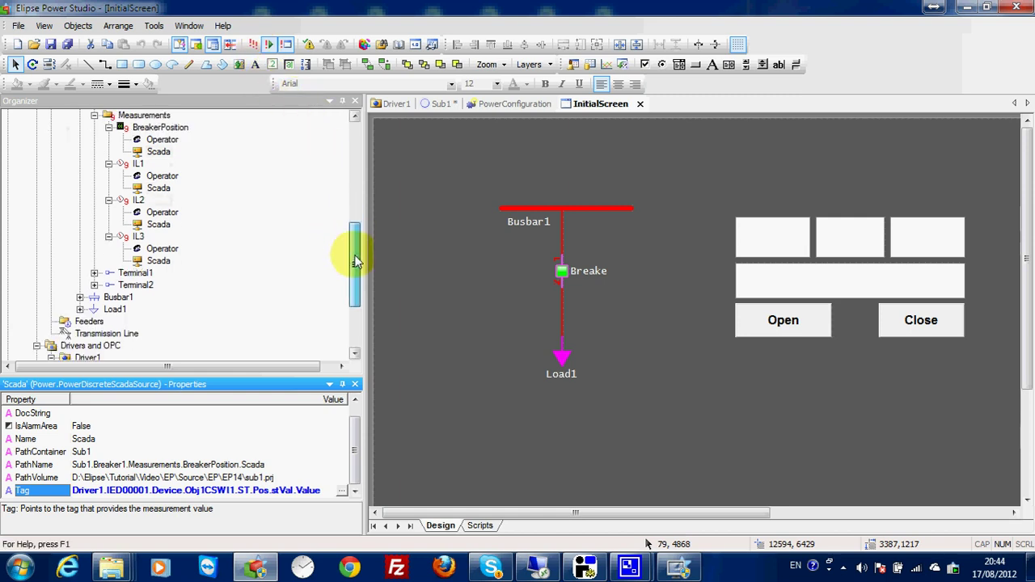
pyautogui.click(253, 46)
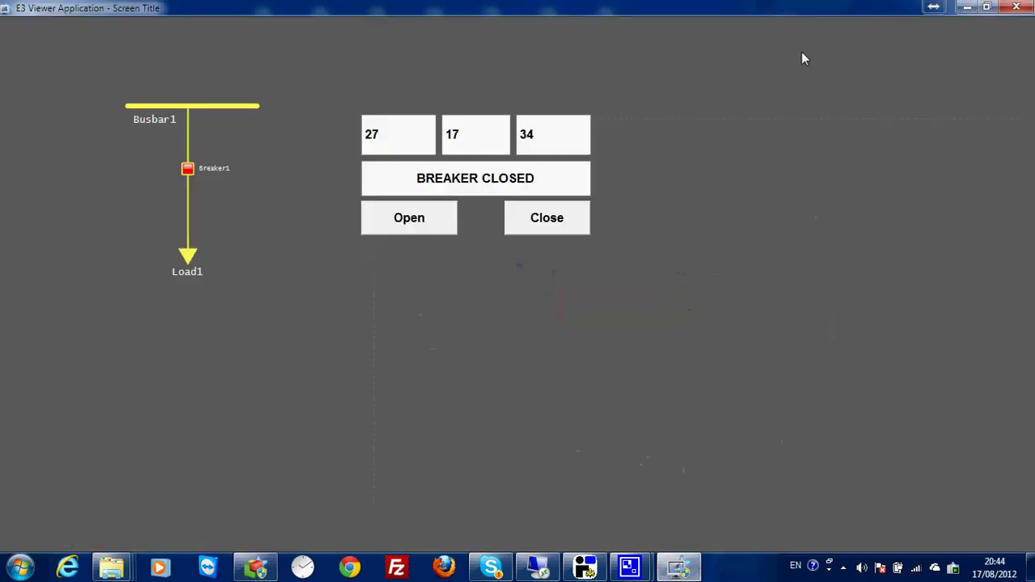
pyautogui.click(1017, 6)
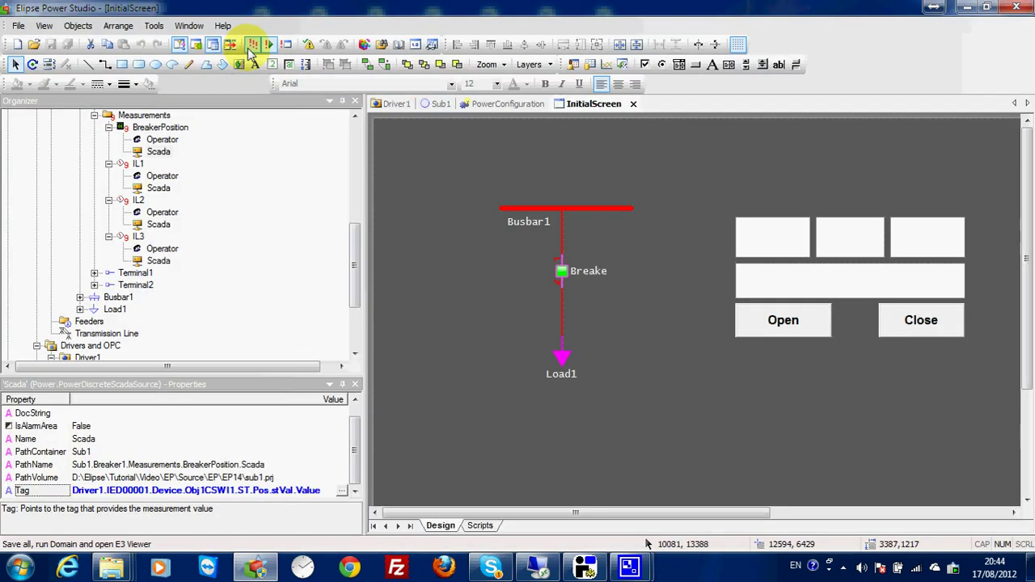
pyautogui.click(254, 48)
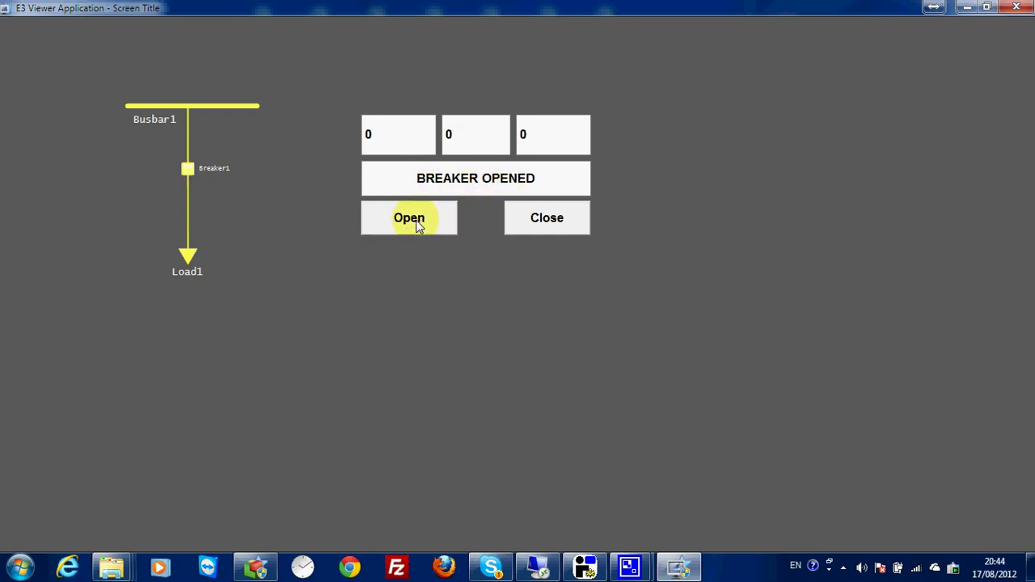
# Close and reopen the breaker from the running screen, and exit the viewer to return to Studio.
pyautogui.click(543, 228)
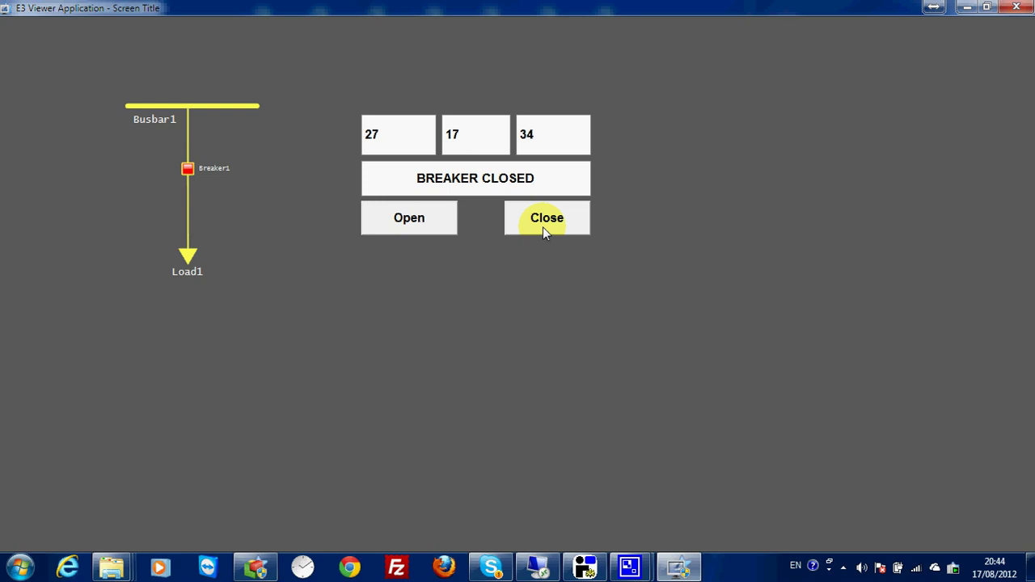
pyautogui.click(431, 217)
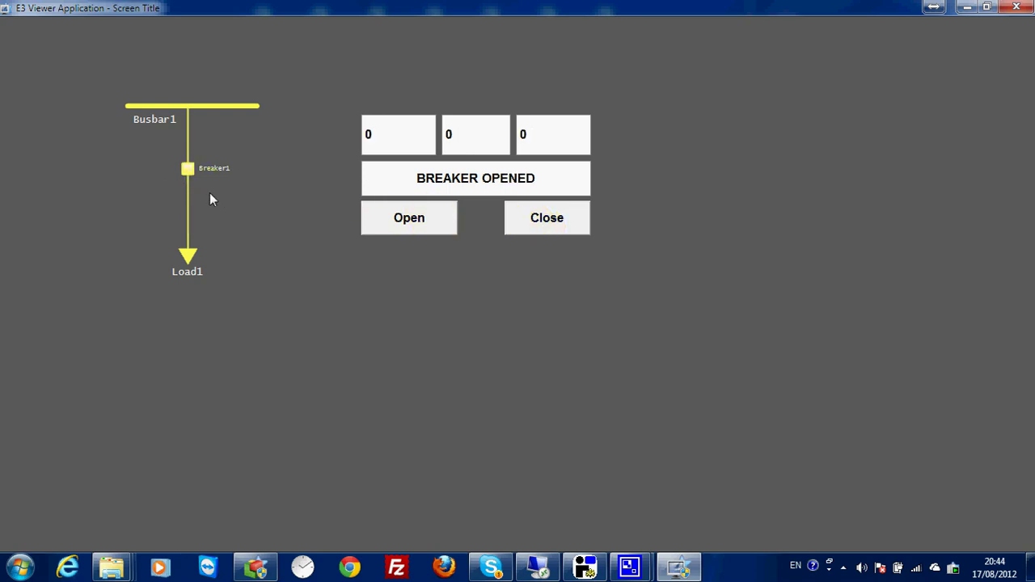
pyautogui.click(1015, 8)
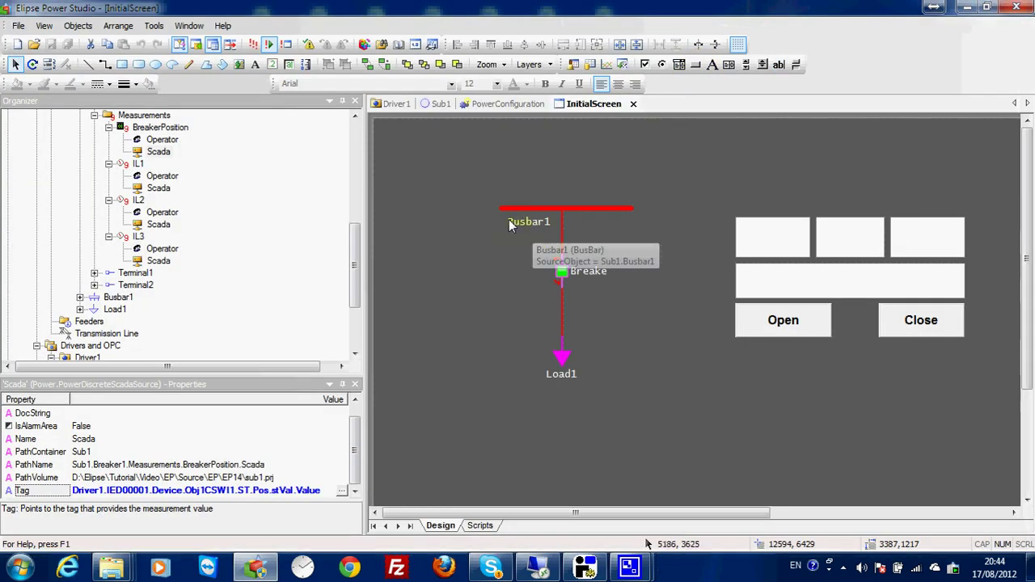
# Inspect the table connection on the Value of the breaker status text on InitialScreen, and close its properties.
pyautogui.moveTo(351, 242); pyautogui.dragTo(354, 237)
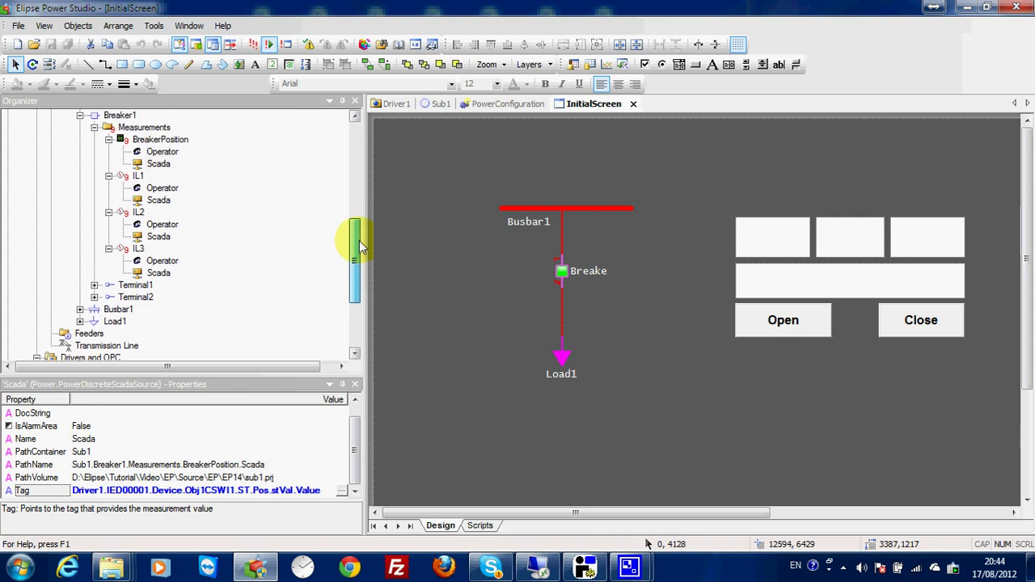
pyautogui.rightClick(793, 288)
pyautogui.click(831, 542)
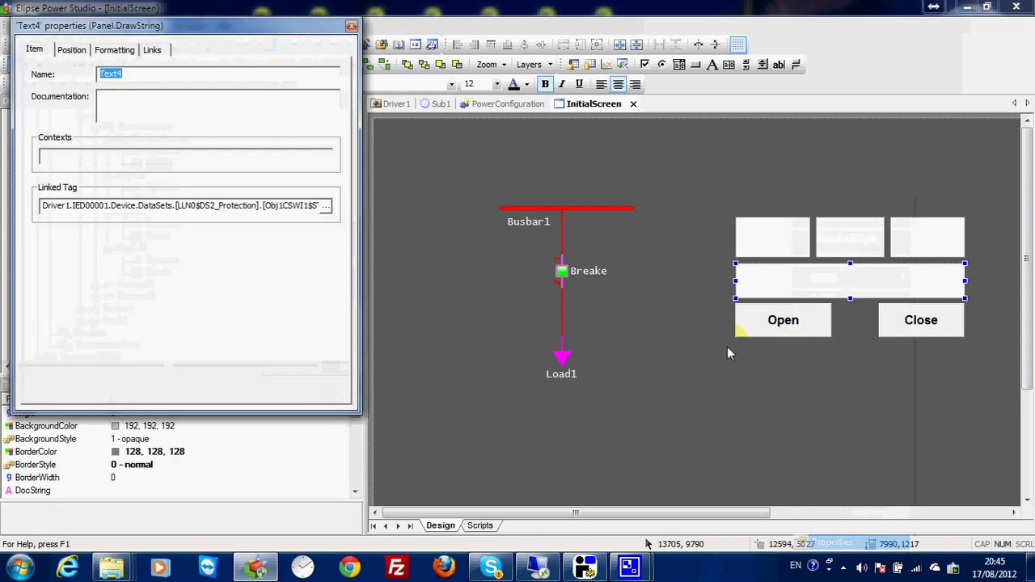
pyautogui.moveTo(232, 27); pyautogui.dragTo(681, 96)
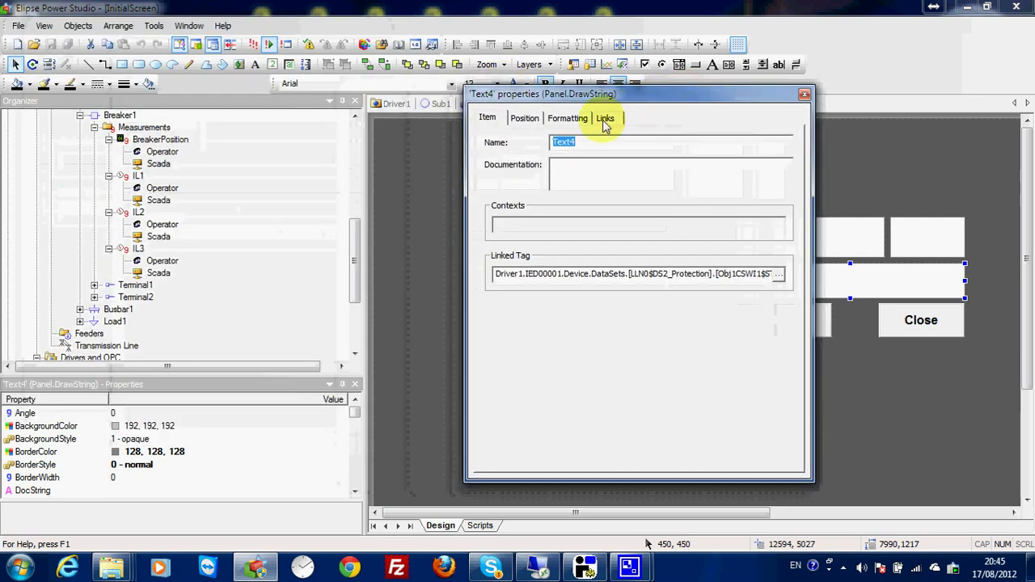
pyautogui.click(577, 119)
pyautogui.click(605, 119)
pyautogui.click(626, 157)
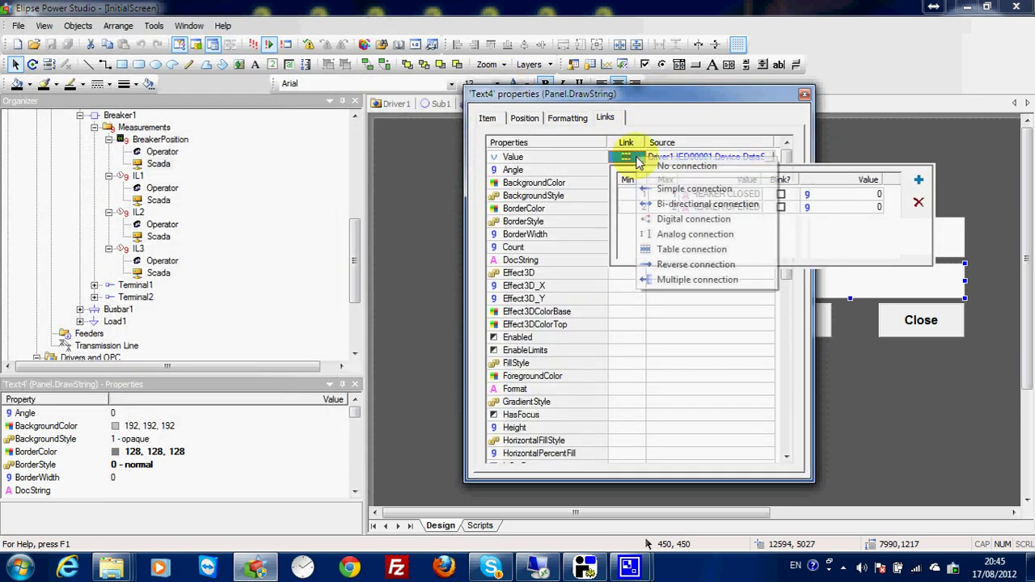
pyautogui.click(630, 195)
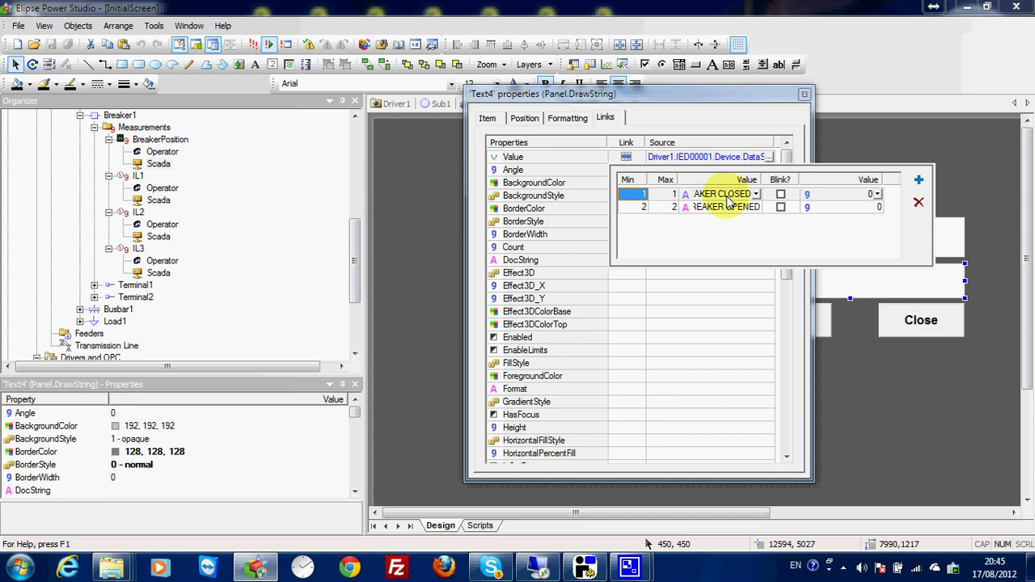
pyautogui.click(804, 94)
# Check the Tag of BreakerPosition's Scada source, and open the BreakerPosition entry in PowerConfiguration's discrete measurements.
pyautogui.moveTo(357, 268); pyautogui.dragTo(356, 233)
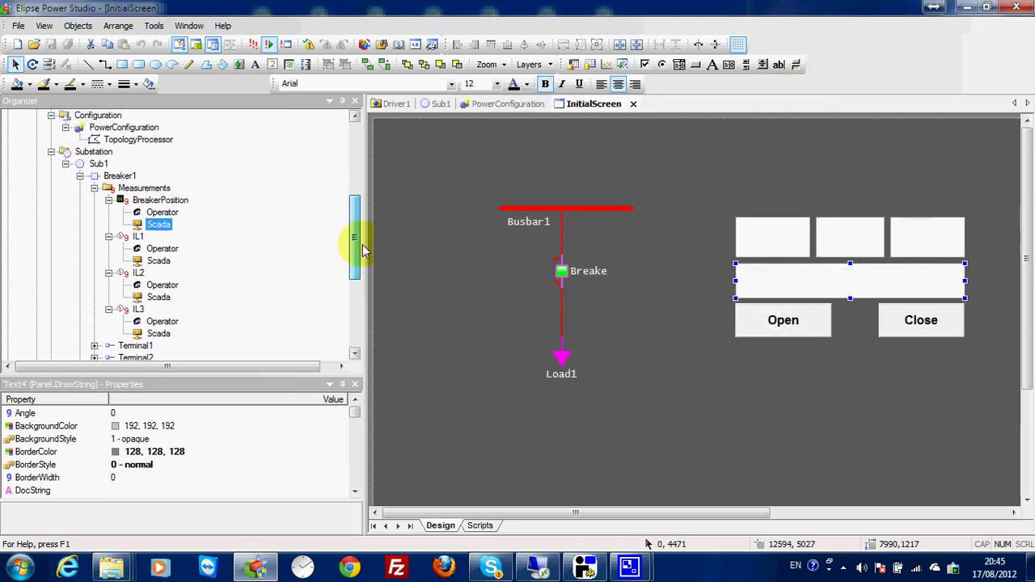
pyautogui.click(158, 224)
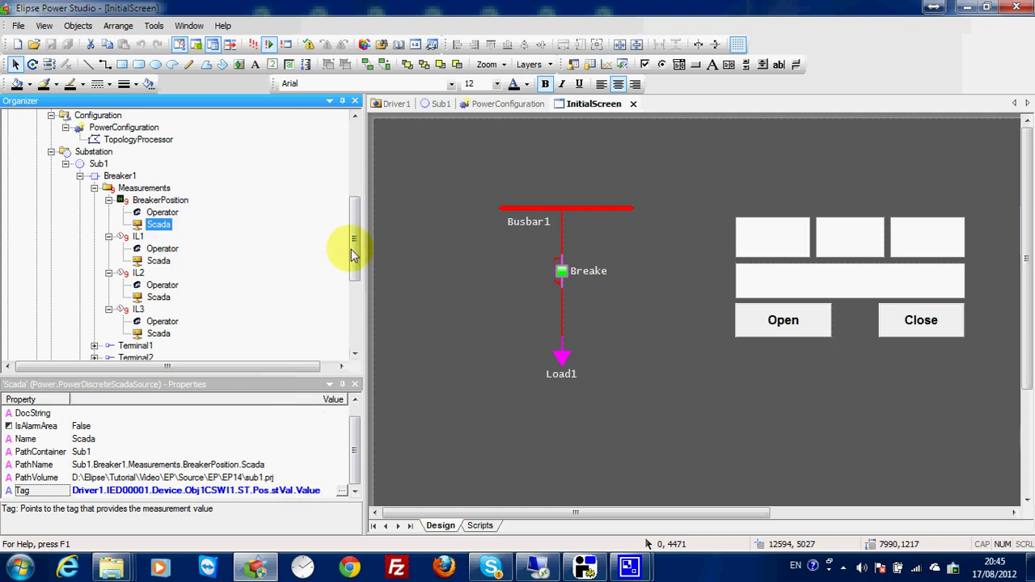
pyautogui.moveTo(354, 254); pyautogui.dragTo(356, 245)
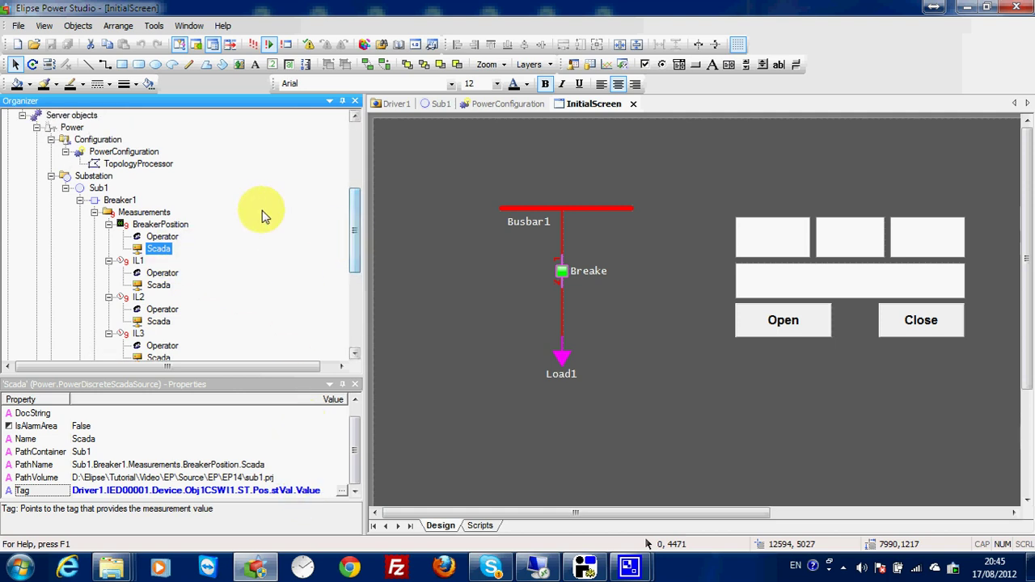
pyautogui.doubleClick(132, 153)
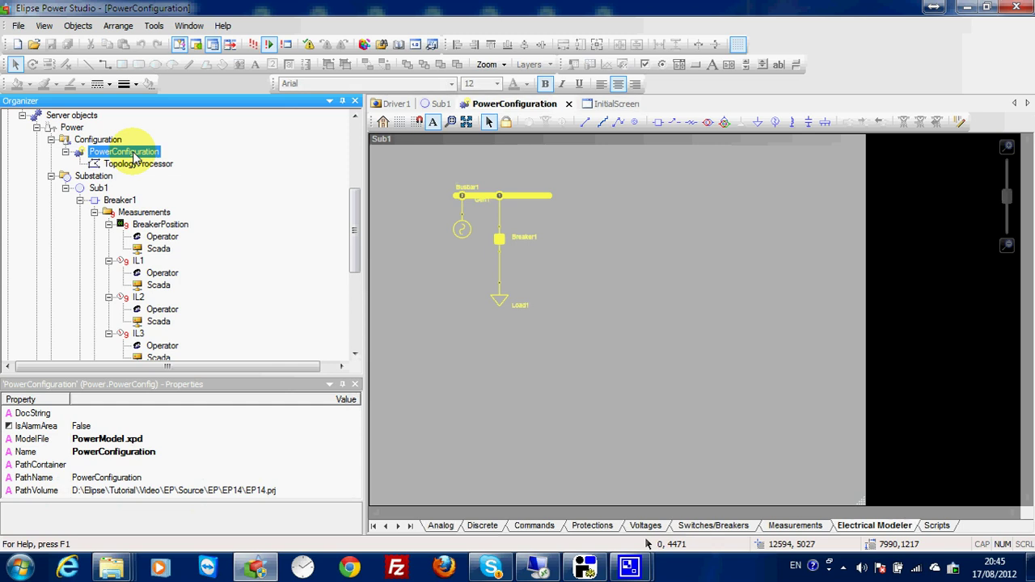
pyautogui.click(482, 526)
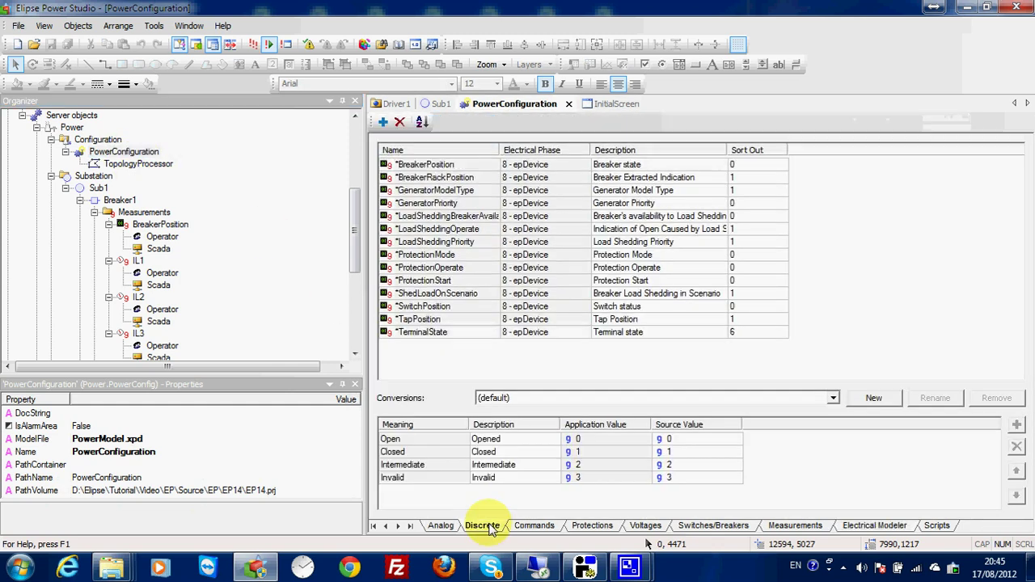
pyautogui.click(455, 164)
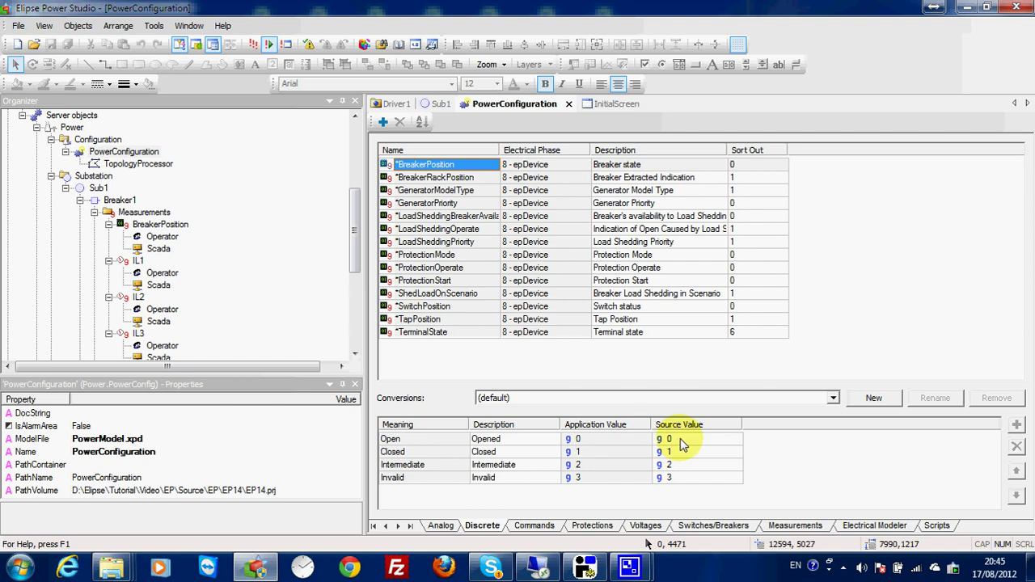
# Create a new conversion named INFOTECH for the BreakerPosition discrete measurement.
pyautogui.click(857, 400)
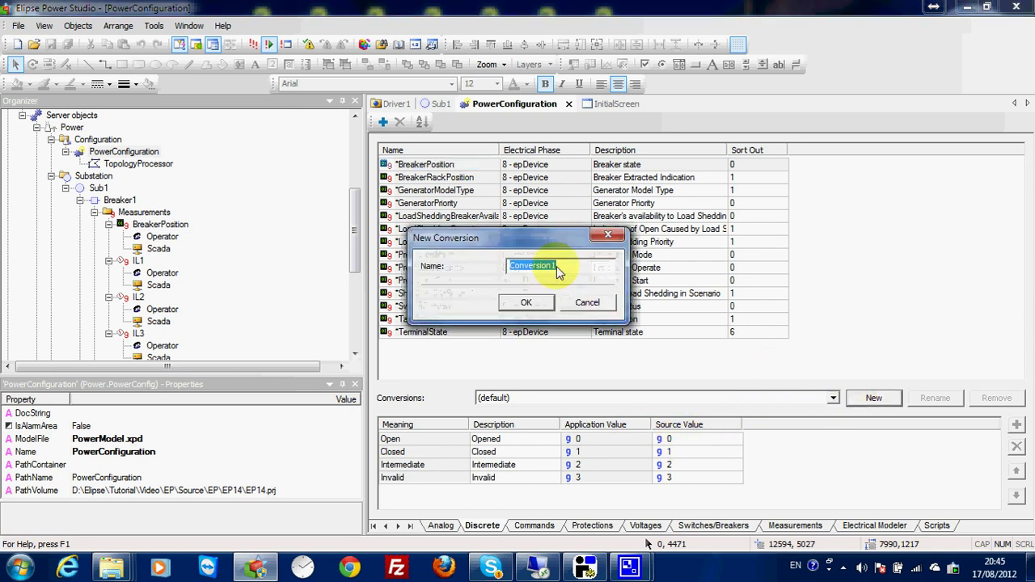
pyautogui.write('IMT')
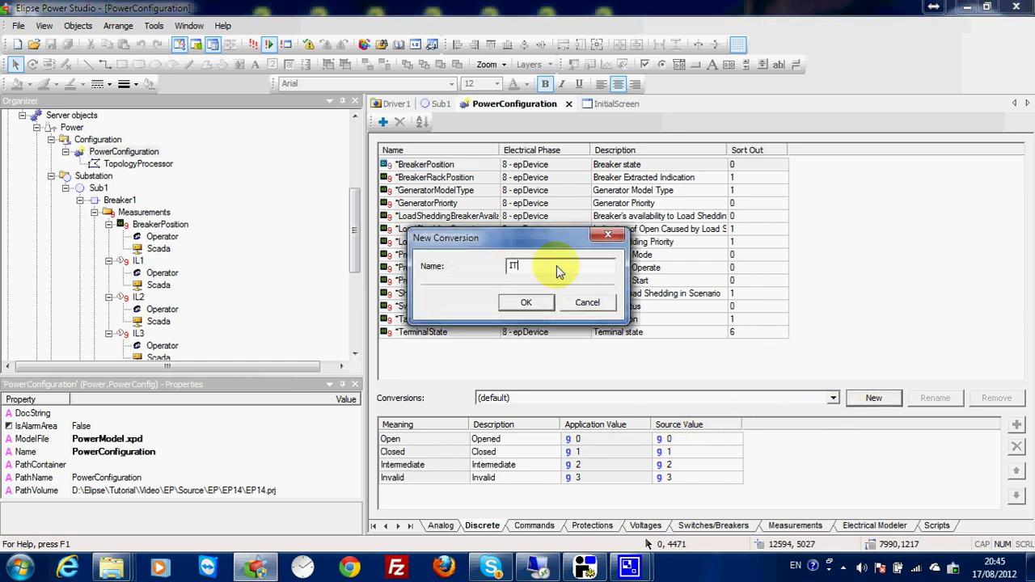
pyautogui.press('BackSpace')
pyautogui.press('BackSpace')
pyautogui.write('NFOTECH')
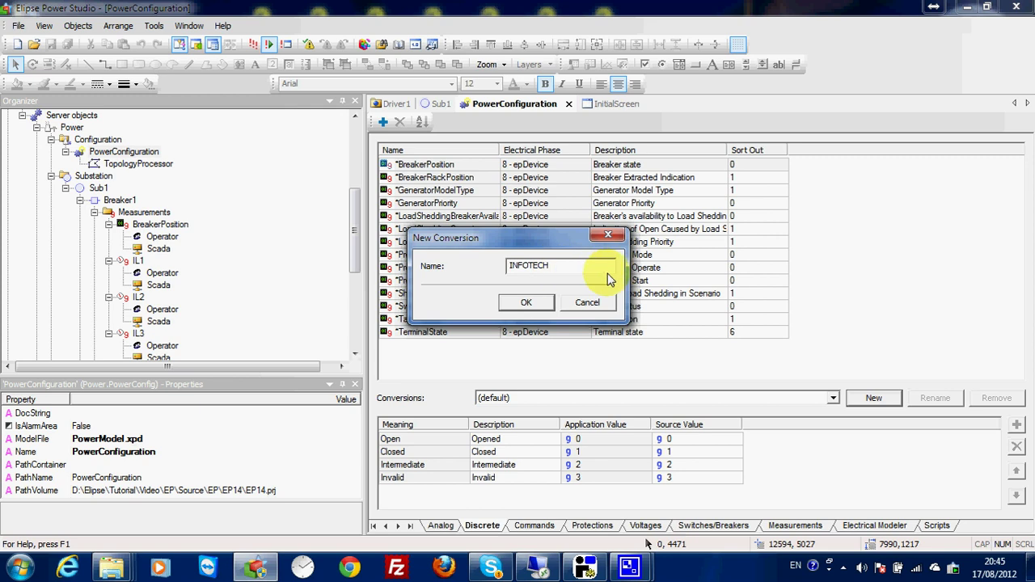
pyautogui.click(526, 303)
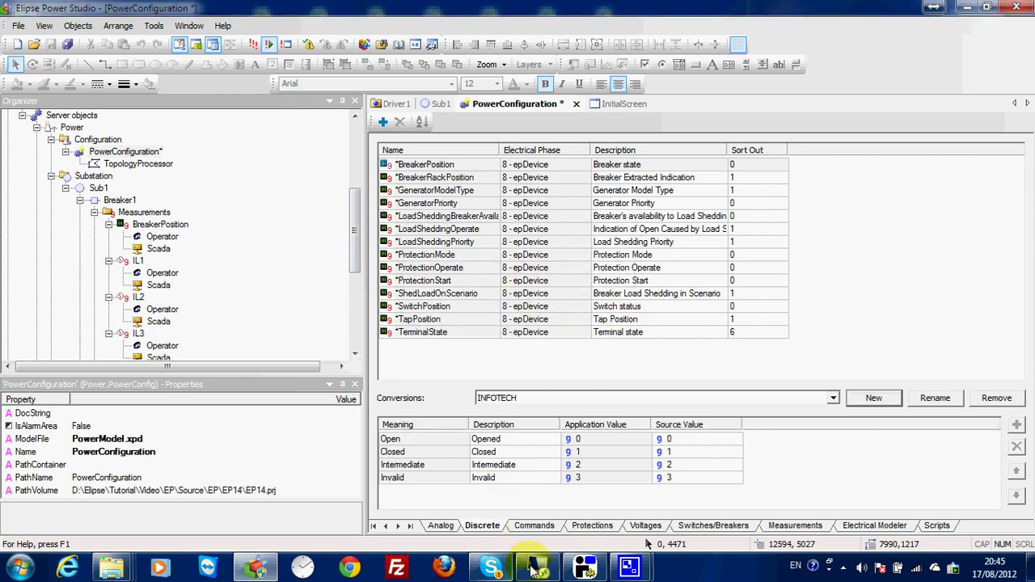
# Check the breaker in the INFO TECH IEC61850 Server, return to Studio, and set INFOTECH's Source Value to 2 for Open and 0 for Intermediate.
pyautogui.click(584, 566)
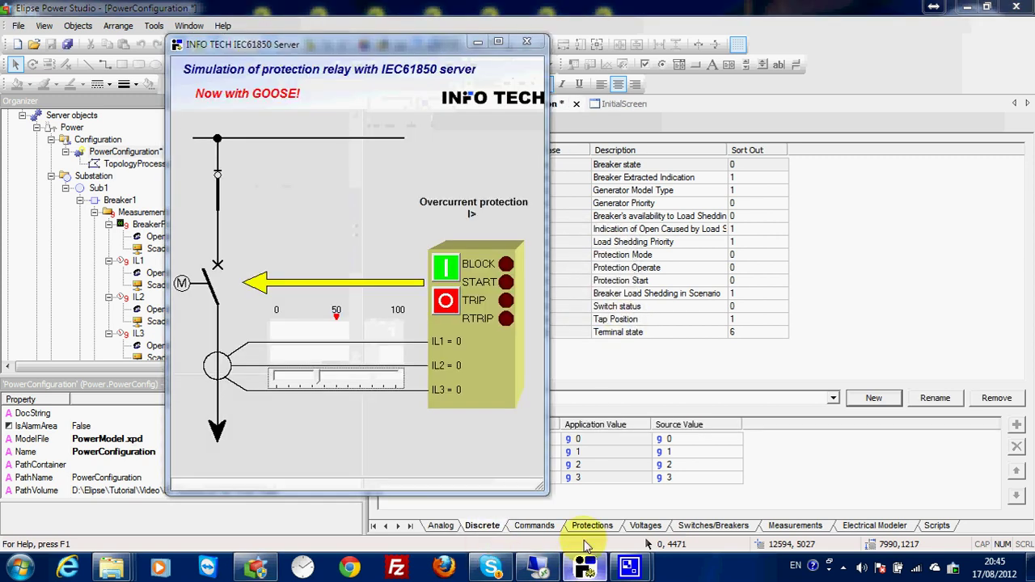
pyautogui.click(477, 42)
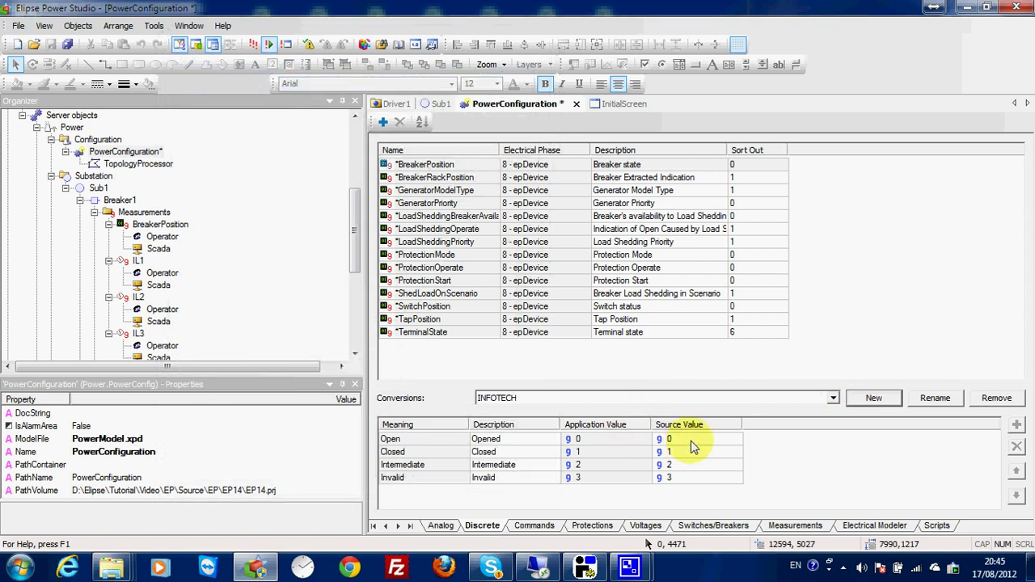
pyautogui.click(693, 448)
pyautogui.write('2')
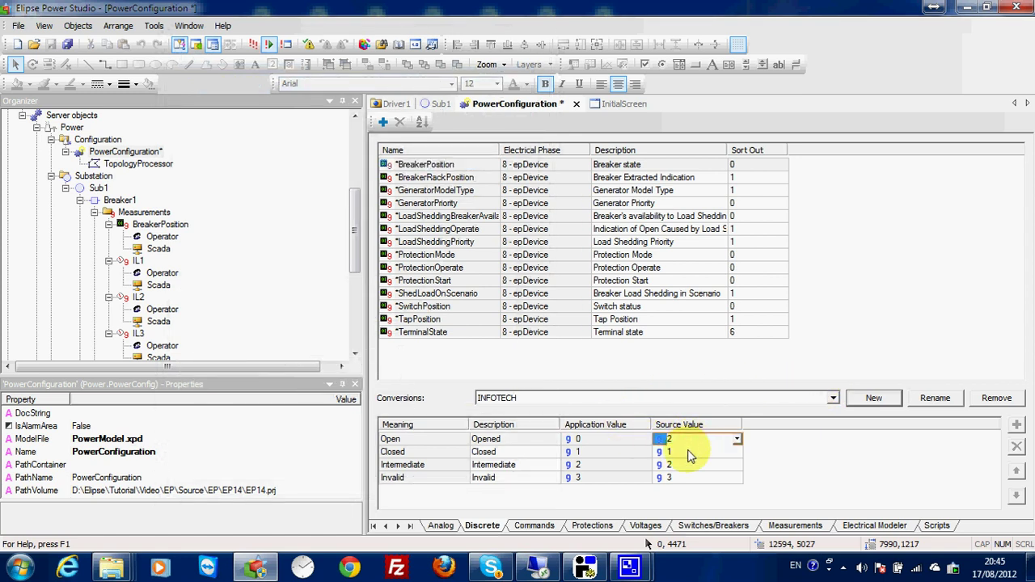
pyautogui.click(698, 454)
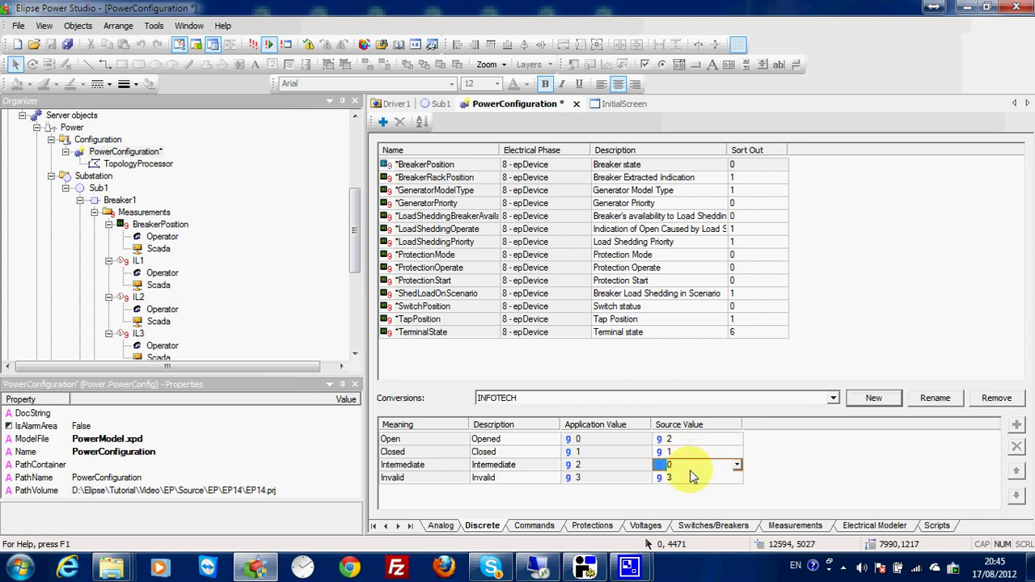
pyautogui.click(693, 478)
pyautogui.press('Up')
pyautogui.press('Up')
pyautogui.press('Up')
pyautogui.press('Down')
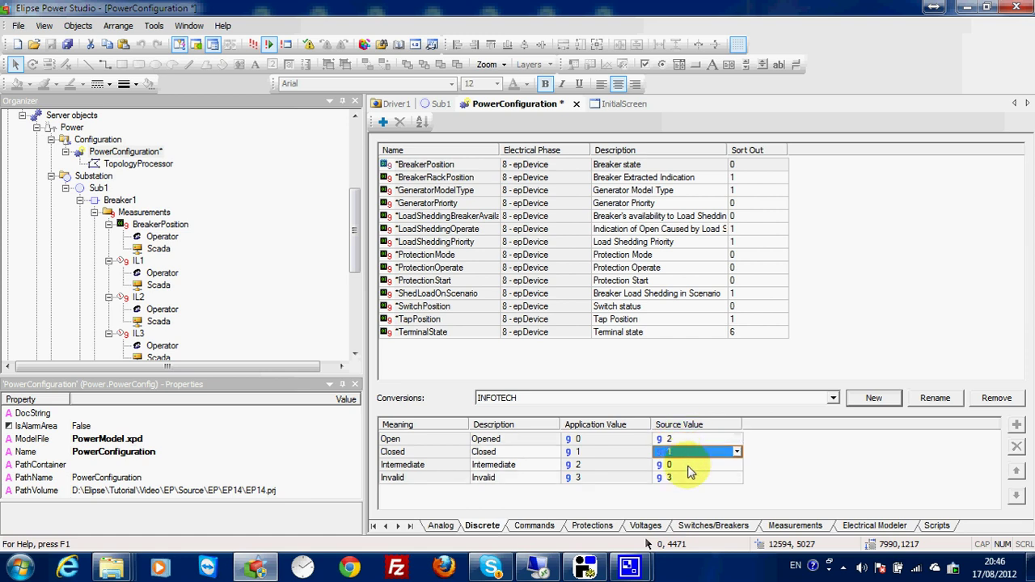
pyautogui.press('Down')
pyautogui.press('Down')
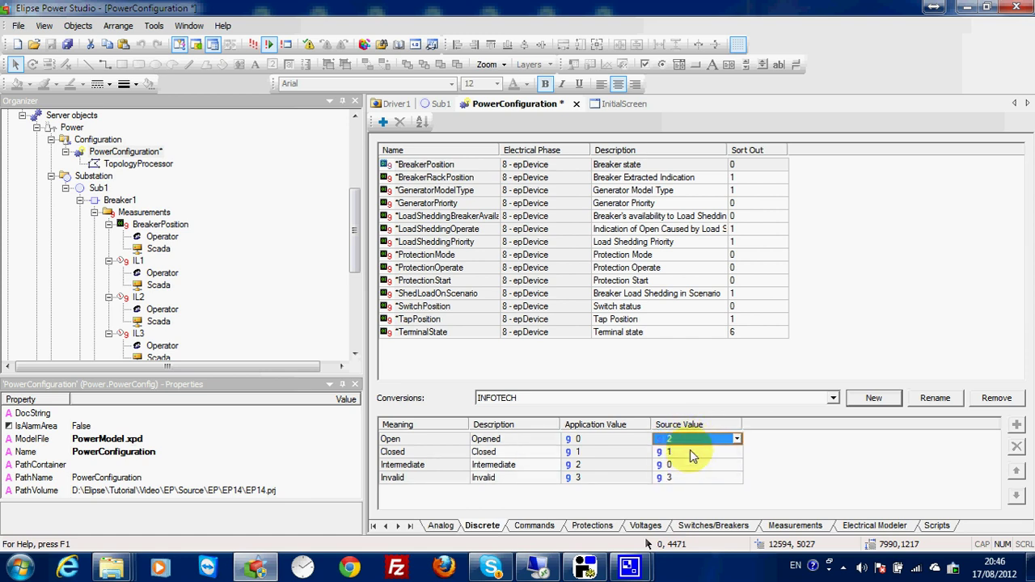
# Set the Conversion of the Scada source under Breaker1's BreakerPosition measurement to INFOTECH.
pyautogui.click(692, 439)
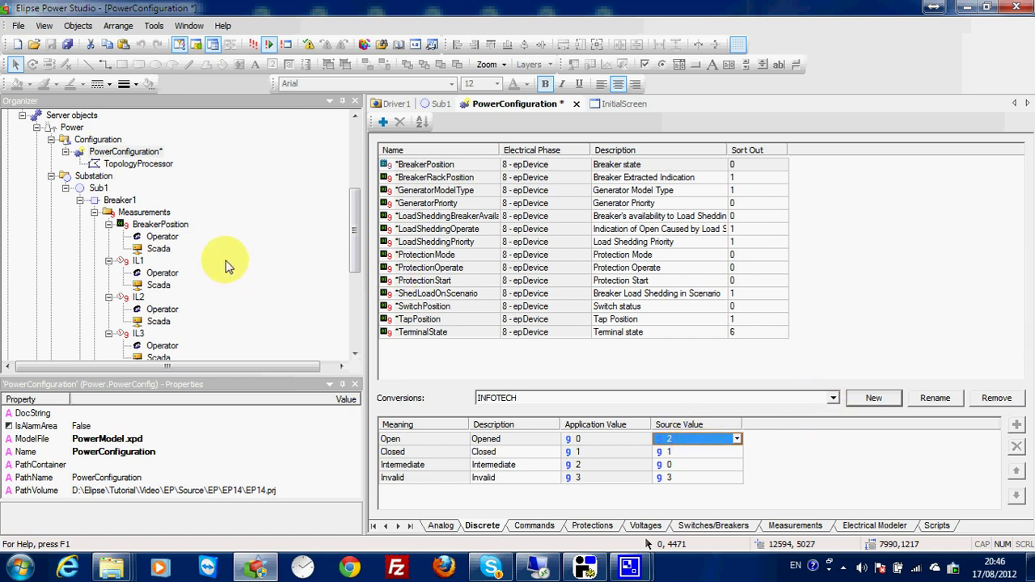
pyautogui.click(176, 226)
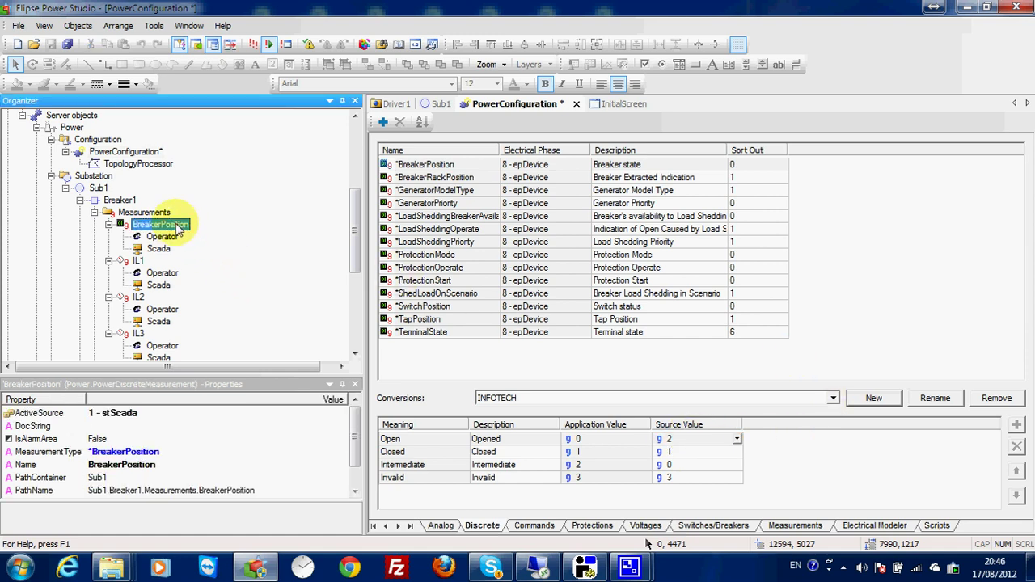
pyautogui.click(160, 249)
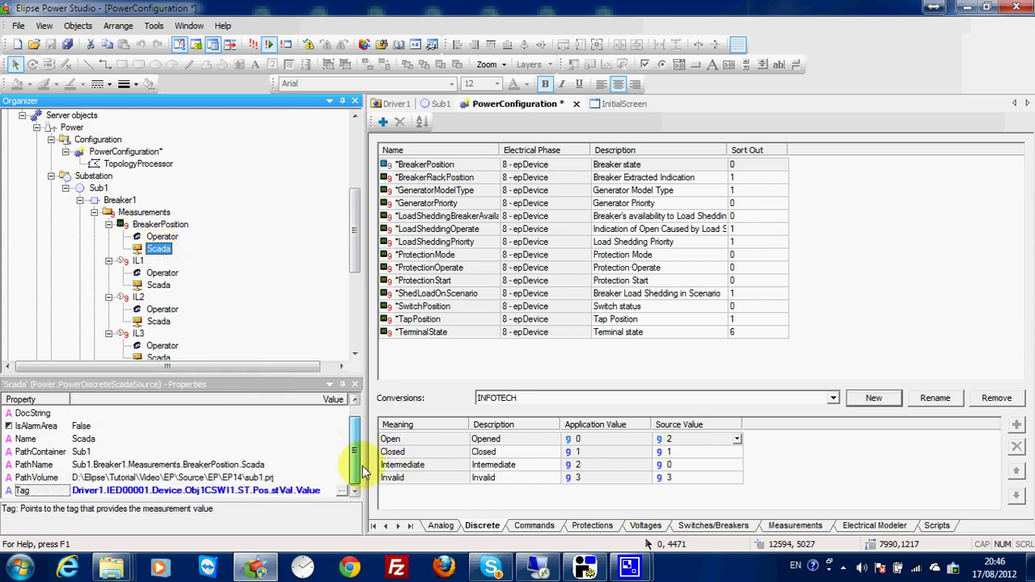
pyautogui.scroll(2, 356, 451)
pyautogui.click(324, 414)
pyautogui.click(341, 413)
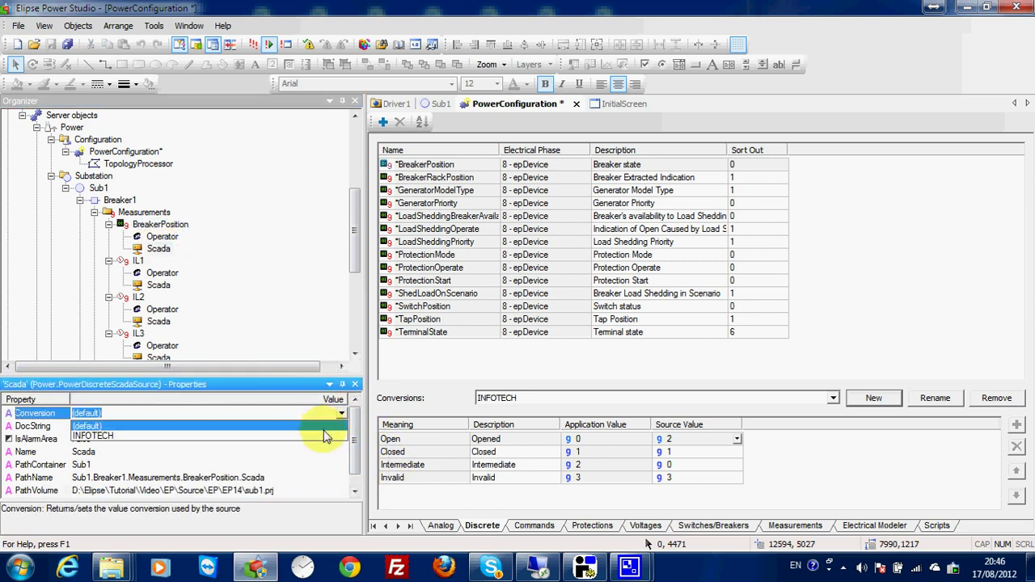
pyautogui.click(323, 437)
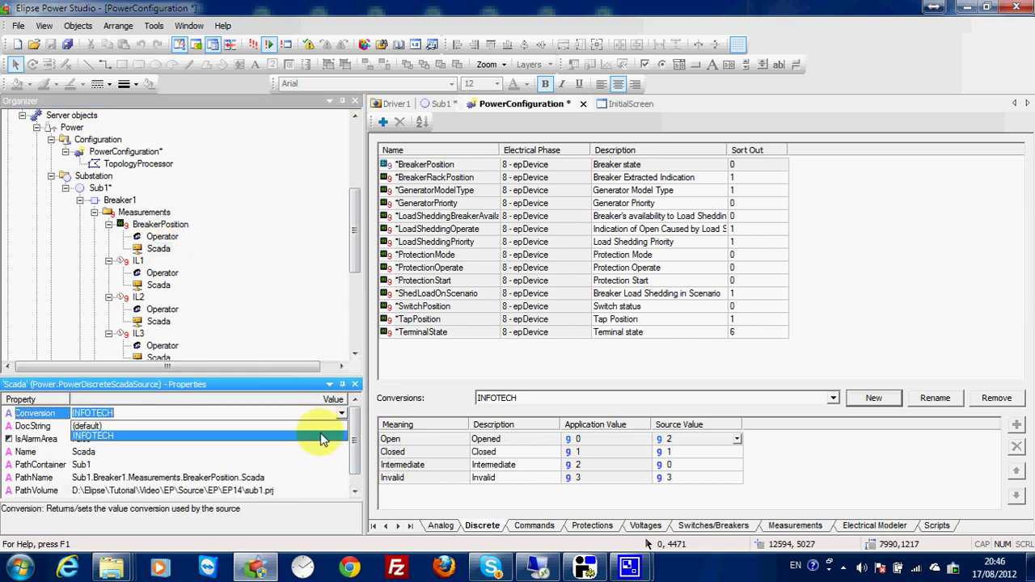
# Save the project and run the application, and test closing and opening Breaker1 on the viewer screen.
pyautogui.click(68, 46)
pyautogui.click(253, 46)
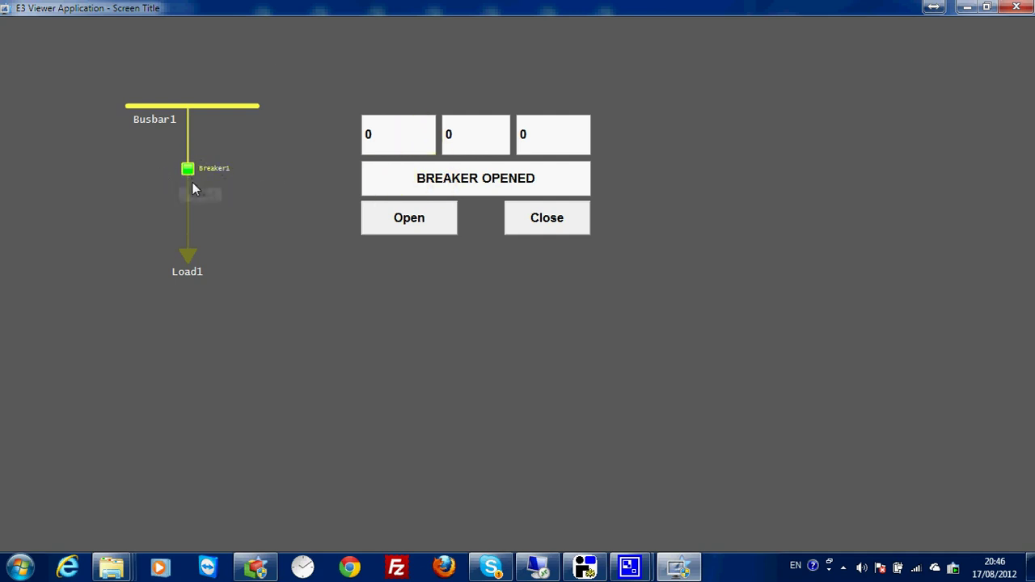
pyautogui.click(548, 217)
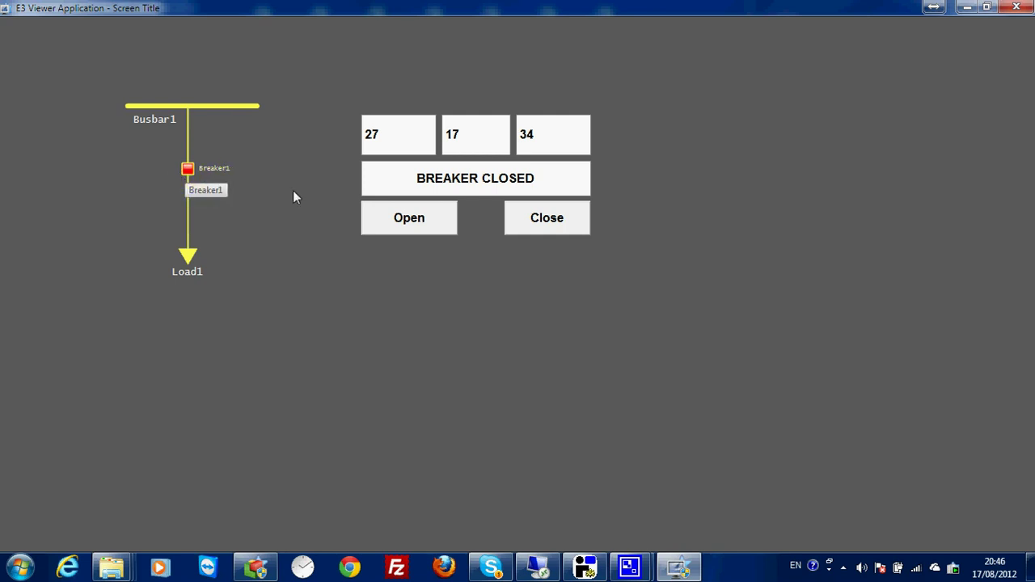
pyautogui.click(406, 221)
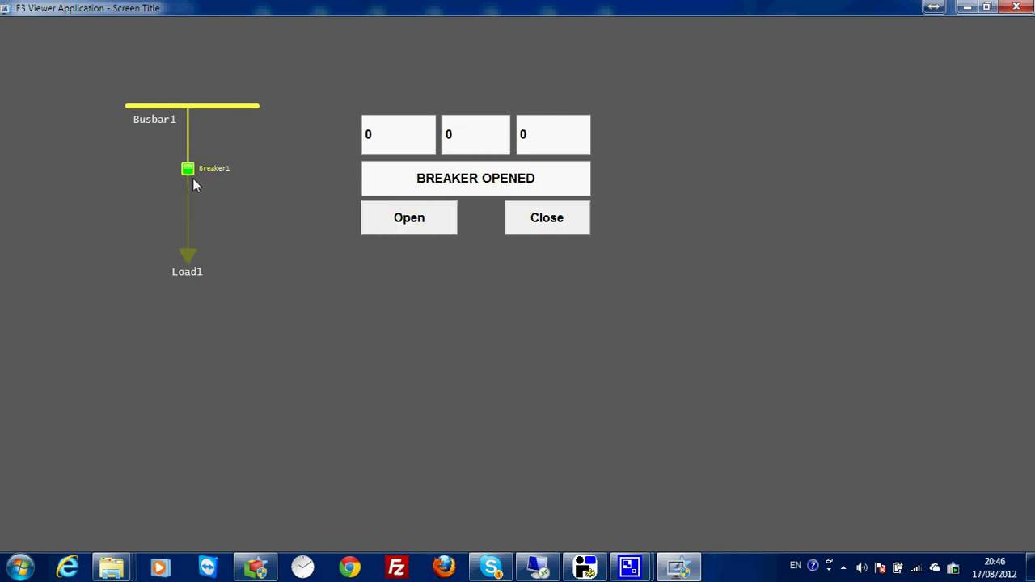
# Return to Elipse Power Studio and check the switch and breaker status colors in PowerConfiguration.
pyautogui.click(256, 566)
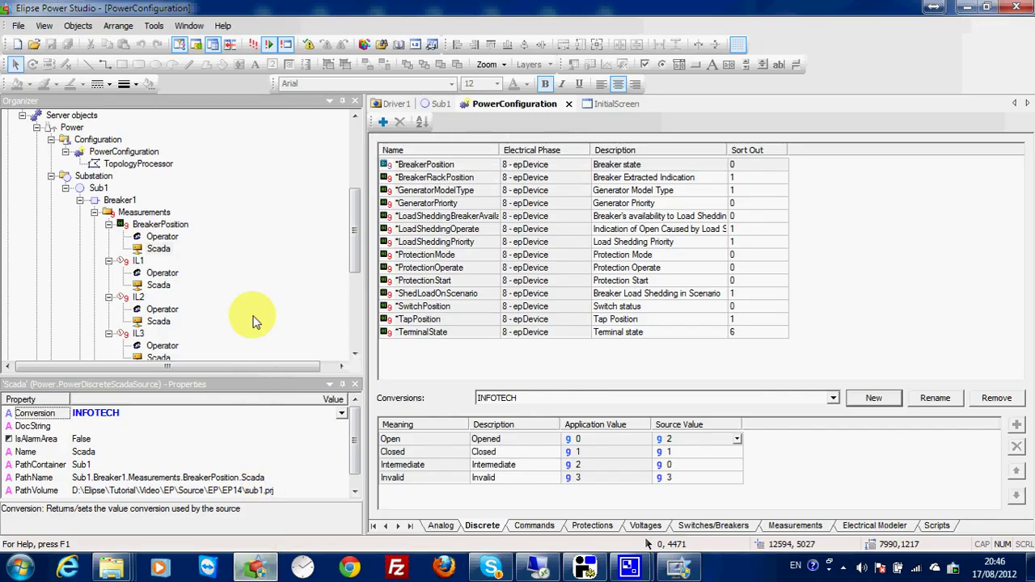
pyautogui.click(734, 526)
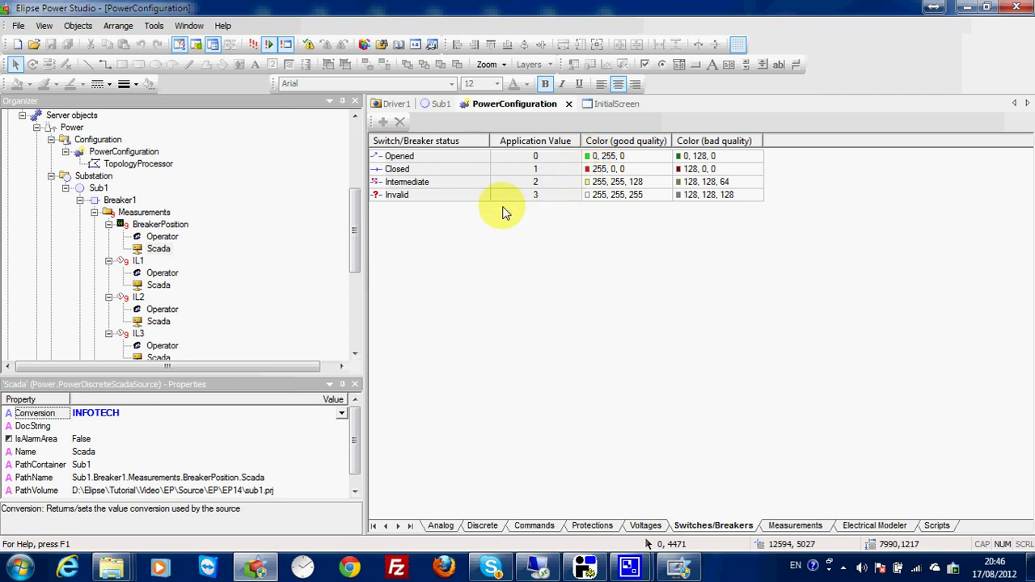
# Collapse Breaker1's Measurements in the project tree and add a Commands folder to Breaker1.
pyautogui.scroll(2, 354, 254)
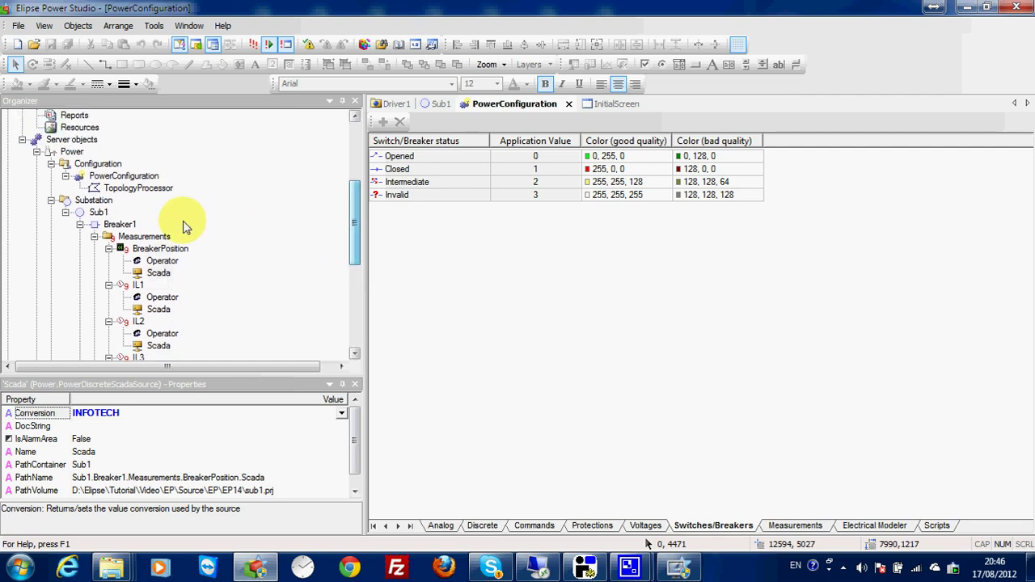
pyautogui.click(108, 248)
pyautogui.click(108, 260)
pyautogui.click(108, 273)
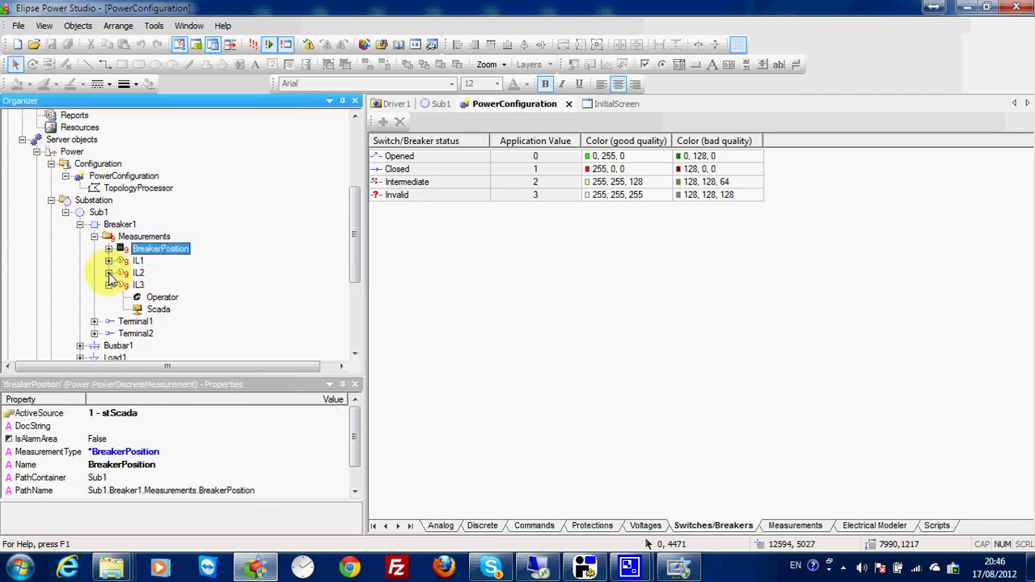
pyautogui.click(108, 284)
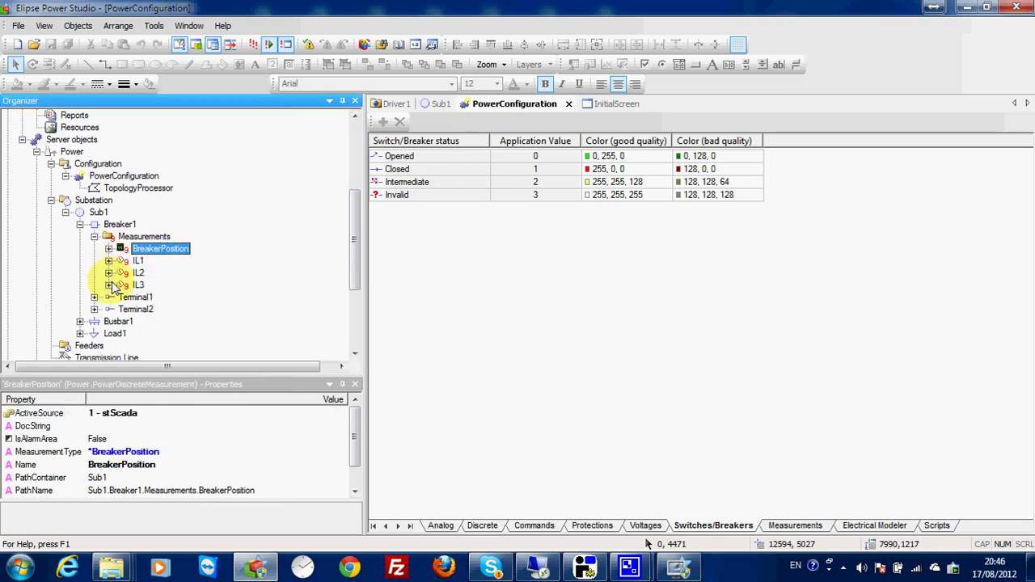
pyautogui.click(92, 237)
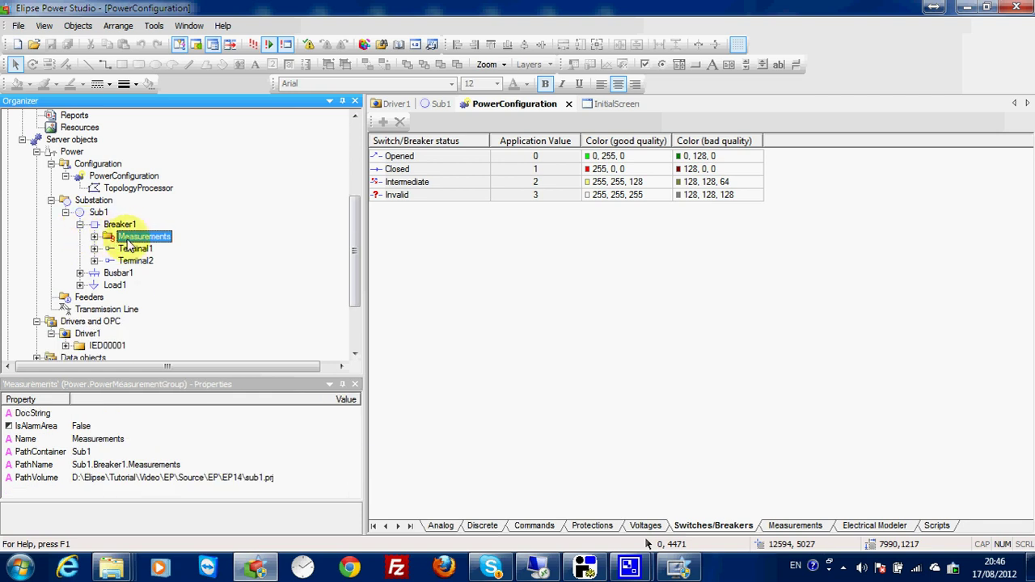
pyautogui.rightClick(117, 223)
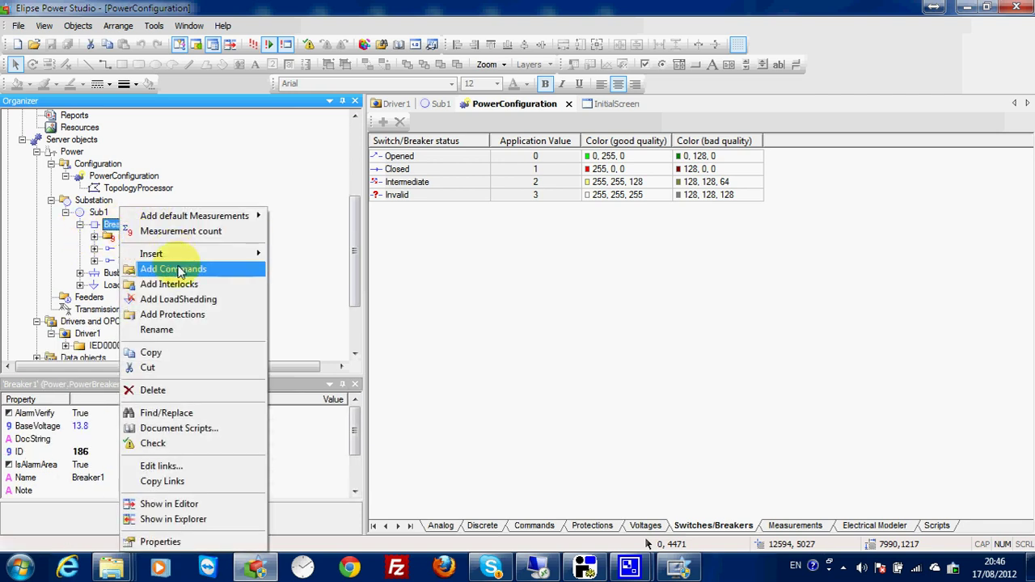
pyautogui.click(176, 268)
# Insert a discrete command into Breaker1's Commands folder and name it BreakerPosition.
pyautogui.click(131, 240)
pyautogui.rightClick(130, 242)
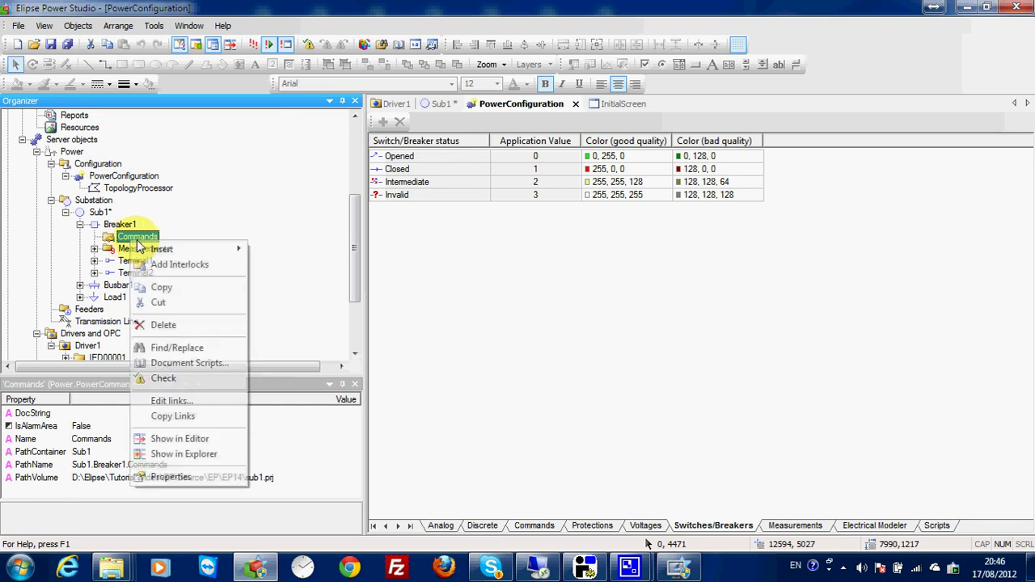
pyautogui.moveTo(162, 249)
pyautogui.click(275, 251)
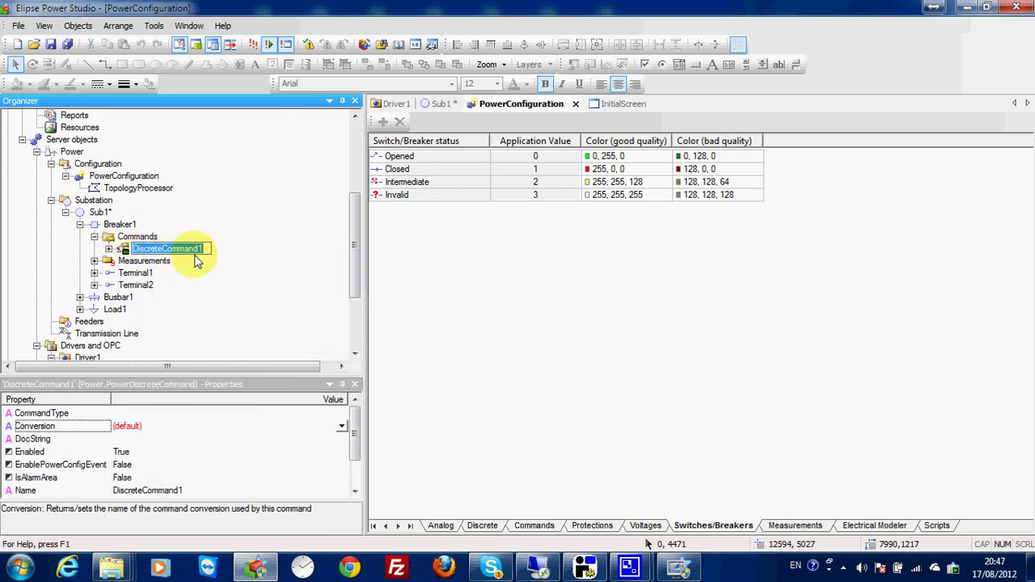
pyautogui.write('Break')
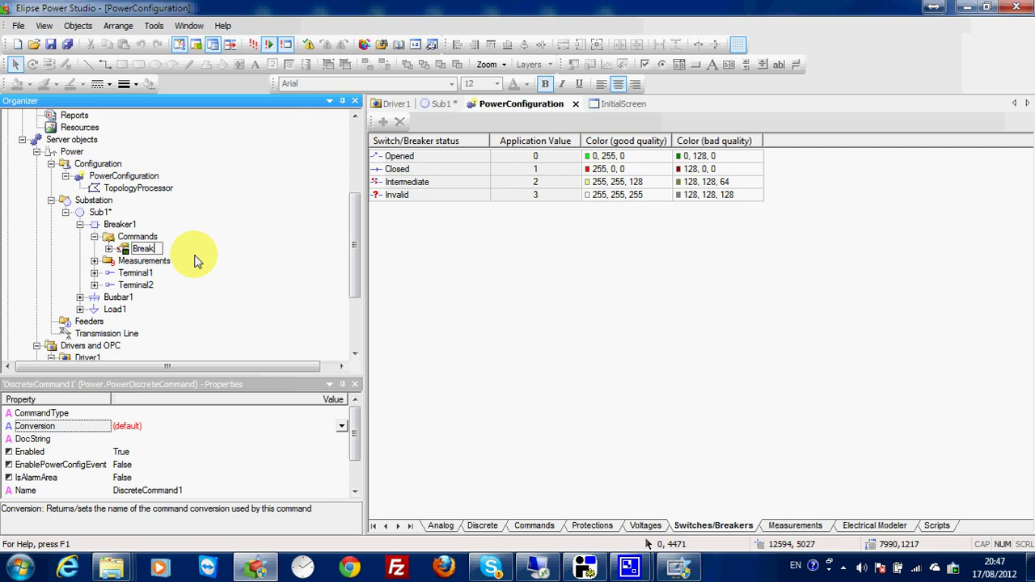
pyautogui.write('erPosition')
pyautogui.press('Return')
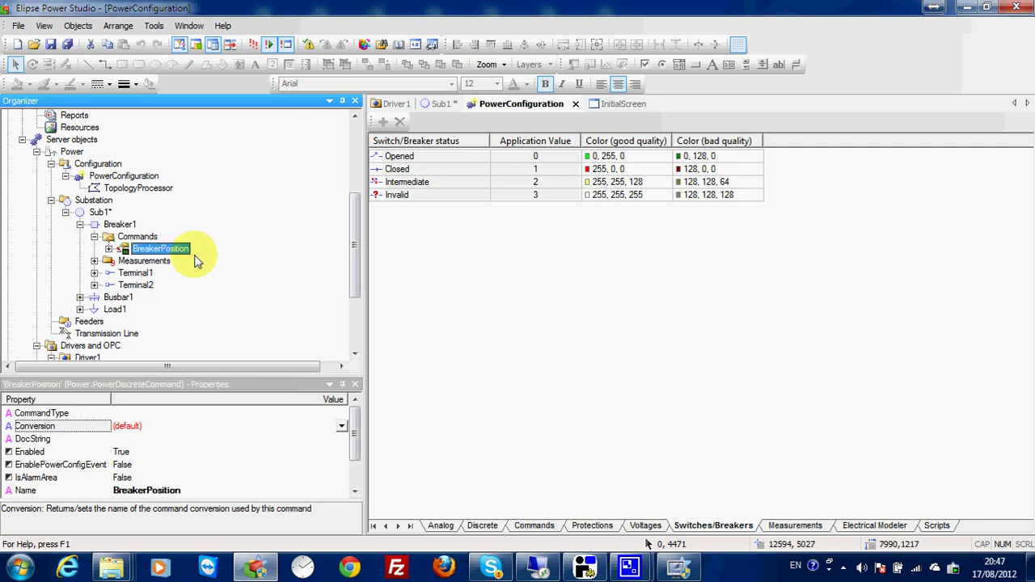
# Expand the new BreakerPosition command and set its CommandType to *BreakerPosition.
pyautogui.click(108, 248)
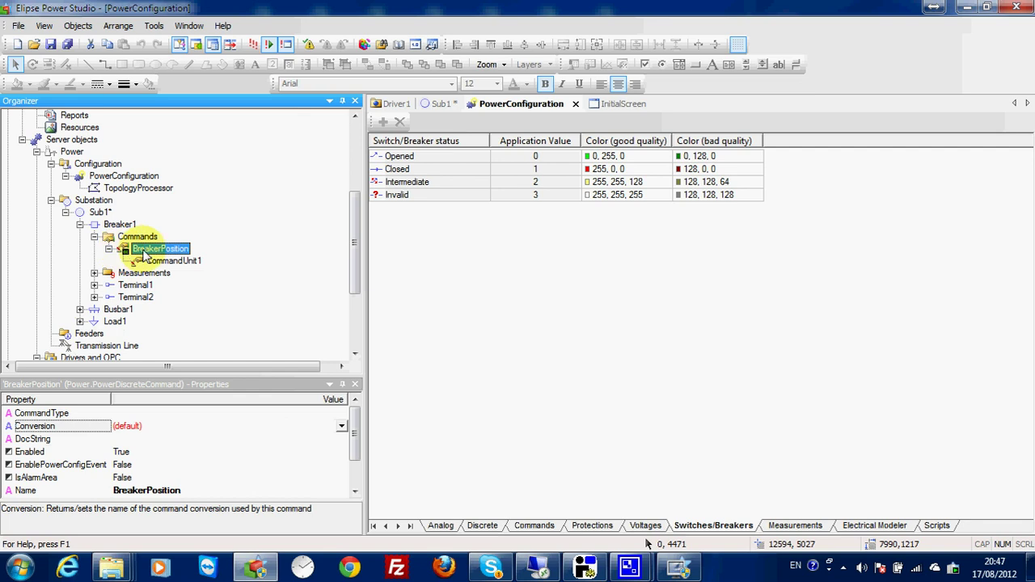
pyautogui.click(341, 415)
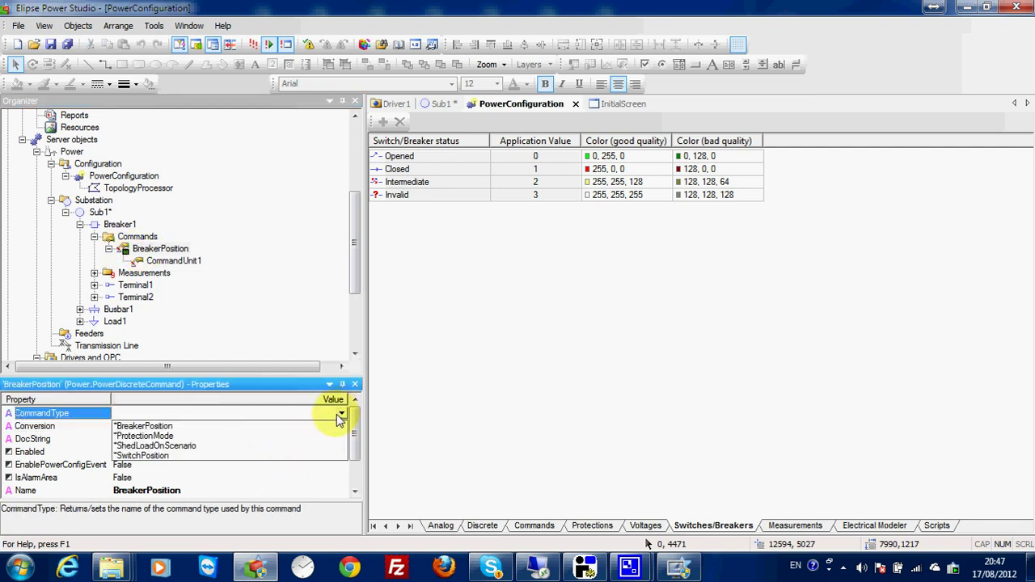
pyautogui.click(332, 426)
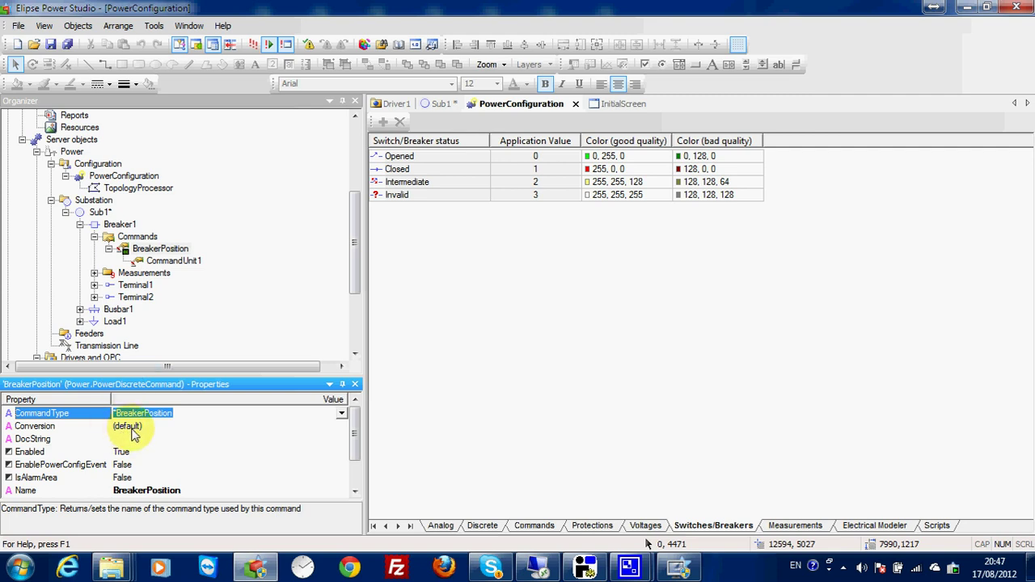
# Add a second command unit to the BreakerPosition command, and rename CommandUnit1 as Open and CommandUnit2 as Close.
pyautogui.rightClick(185, 249)
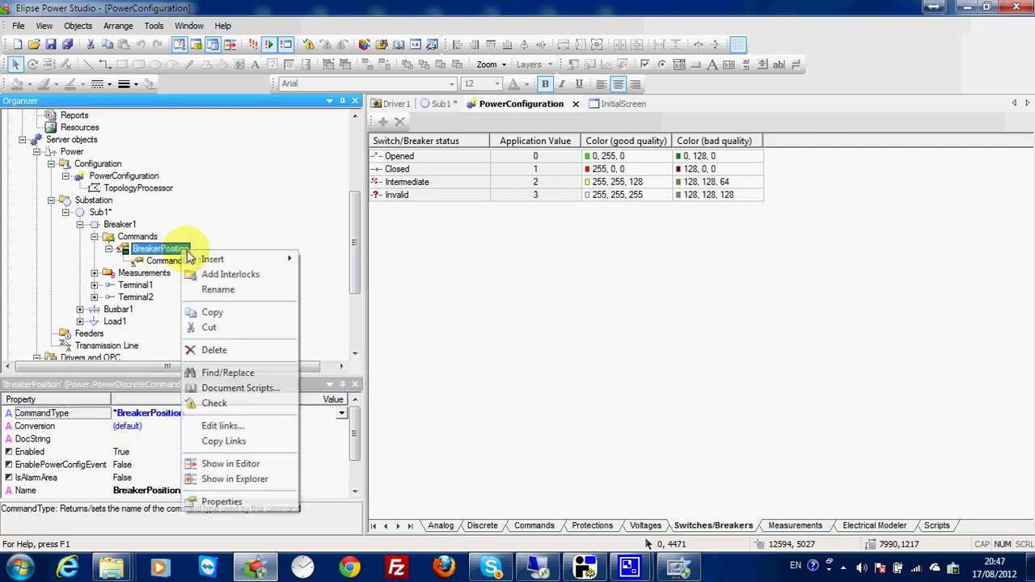
pyautogui.moveTo(266, 260)
pyautogui.click(322, 259)
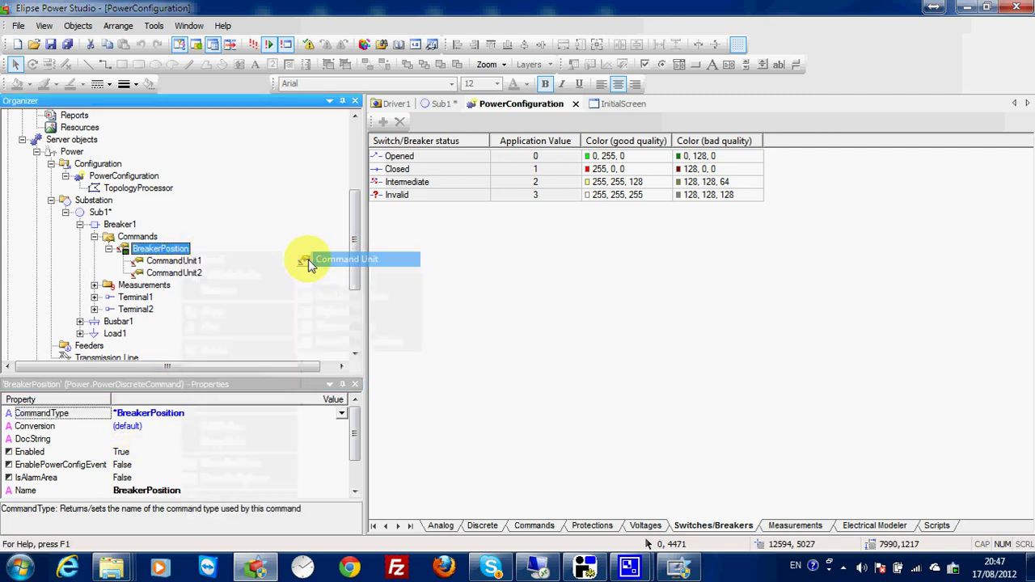
pyautogui.click(197, 261)
pyautogui.write('Open')
pyautogui.press('Return')
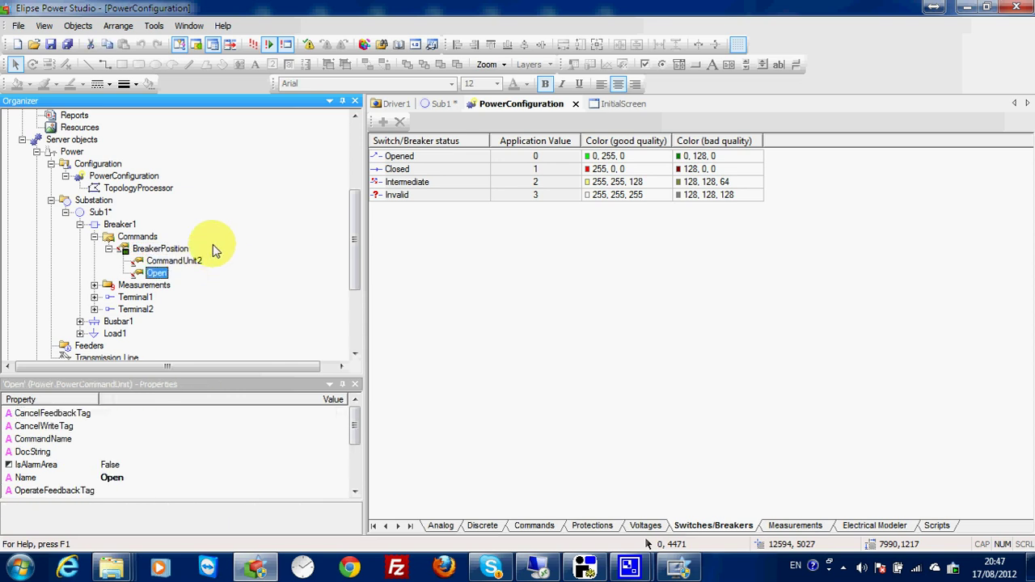
pyautogui.click(154, 262)
pyautogui.press('F2')
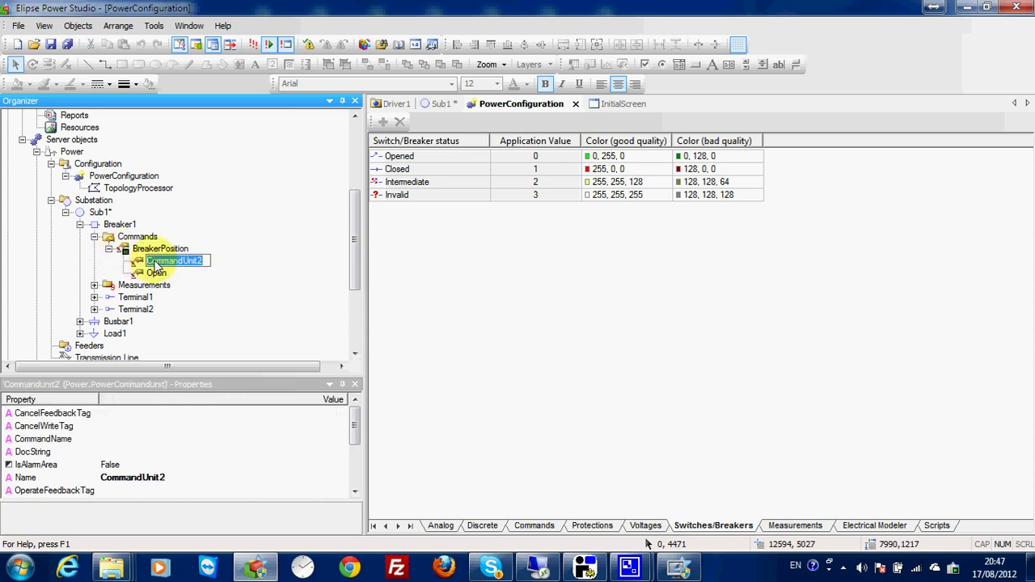
pyautogui.write('Close')
pyautogui.press('Return')
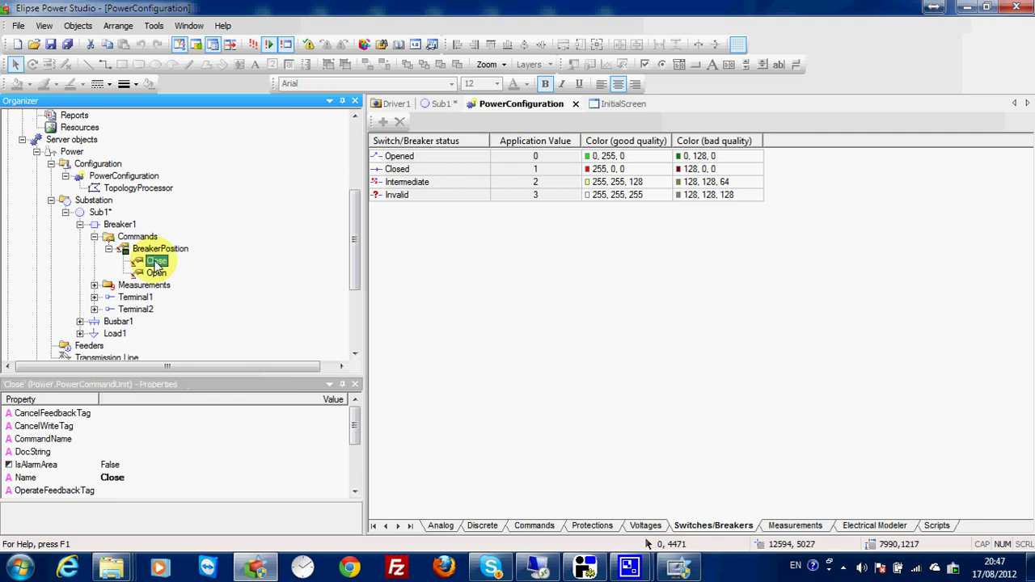
# Set CommandName to Close for the Close unit and to Open for the Open unit, and save the project.
pyautogui.click(185, 439)
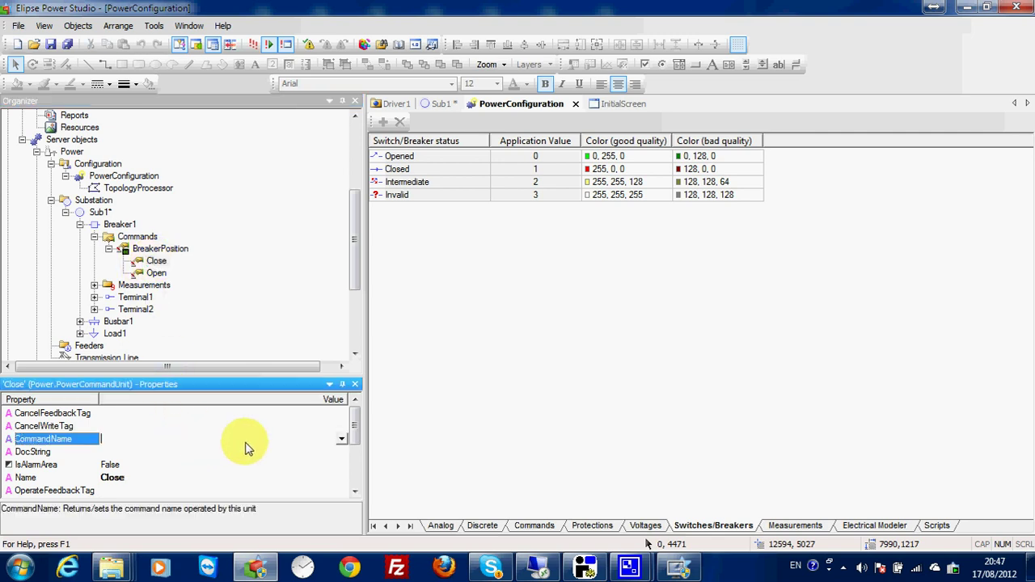
pyautogui.click(342, 441)
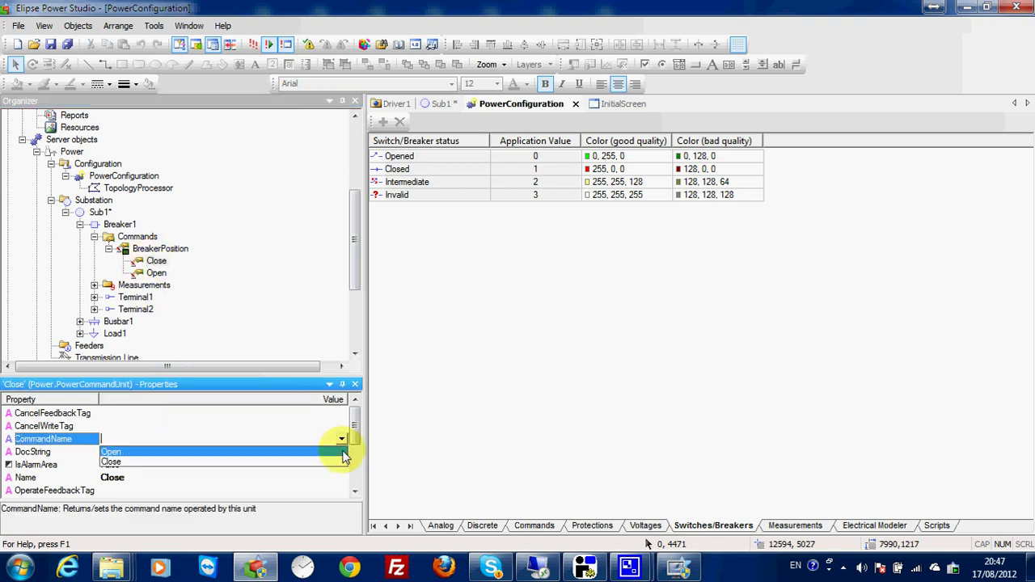
pyautogui.click(343, 462)
pyautogui.click(164, 286)
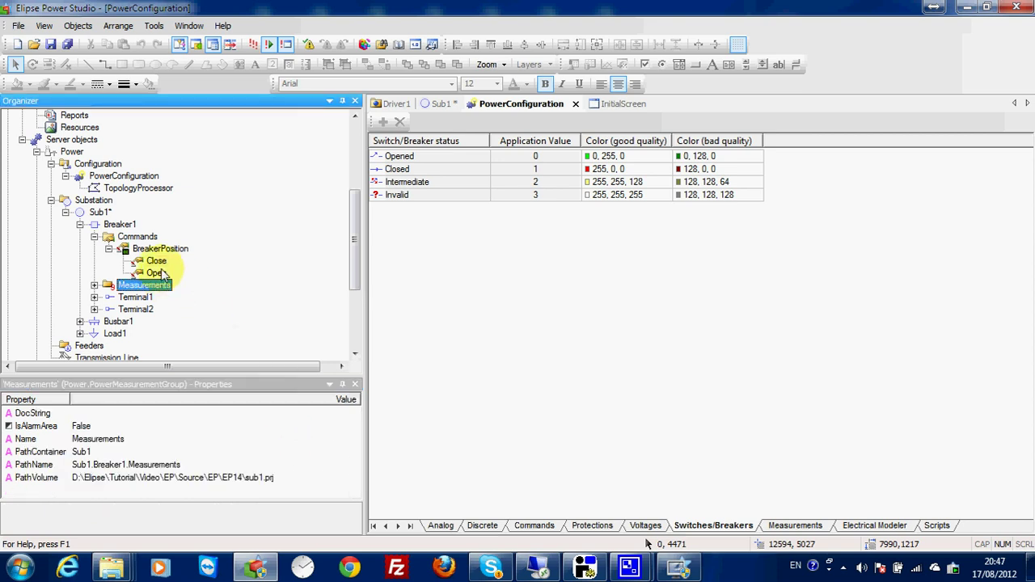
pyautogui.click(157, 273)
pyautogui.click(342, 439)
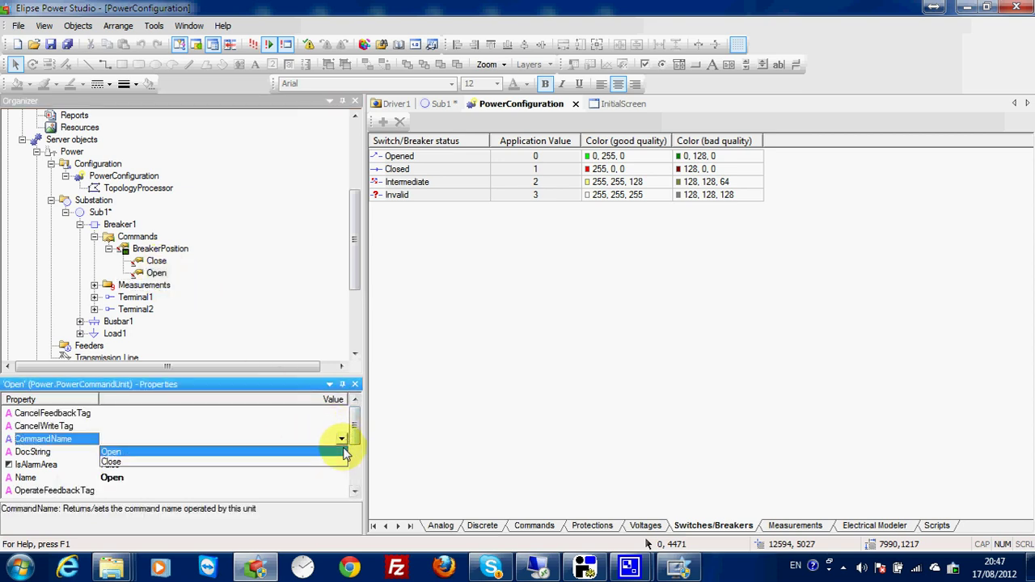
pyautogui.click(342, 451)
pyautogui.click(69, 47)
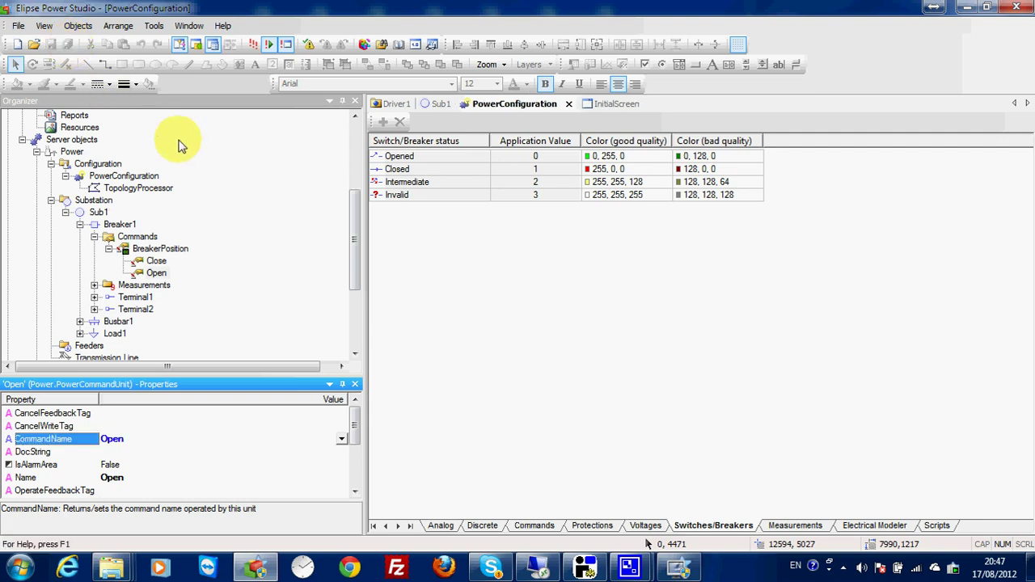
# Create a new conversion named INFOTECH for the *BreakerPosition command type in PowerConfiguration, with a feedback timeout of 1000 ms.
pyautogui.click(136, 178)
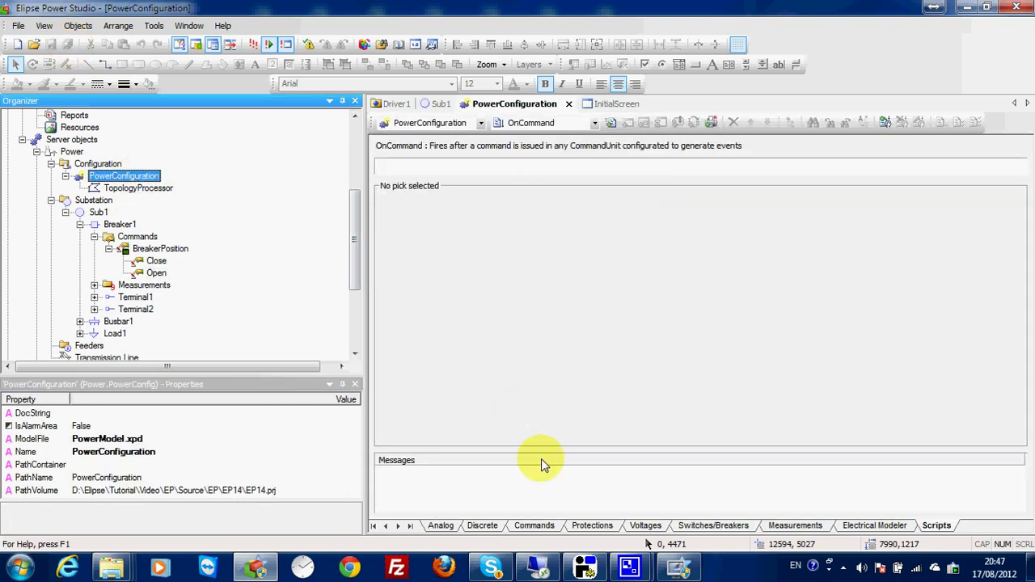
pyautogui.click(533, 526)
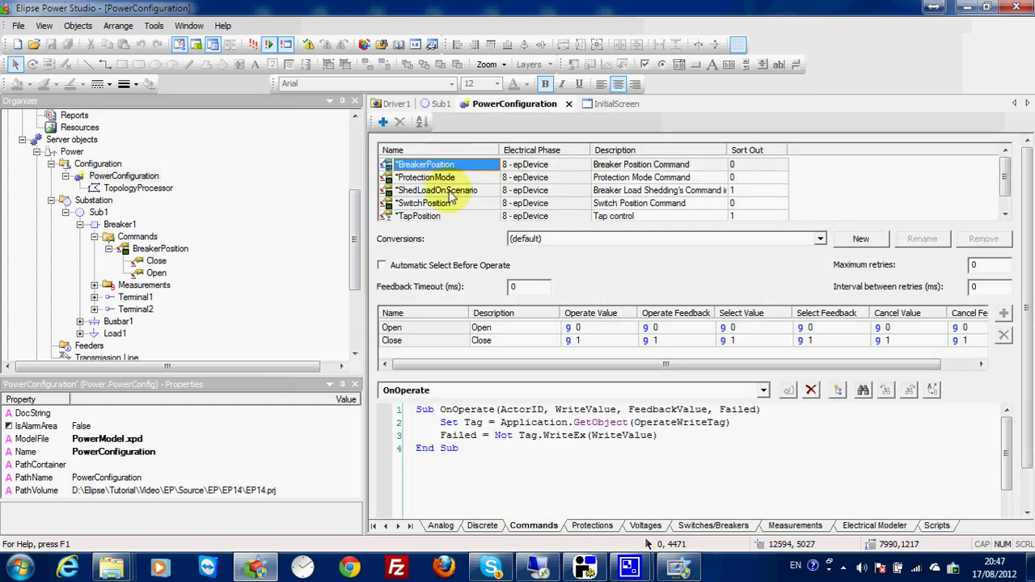
pyautogui.click(560, 240)
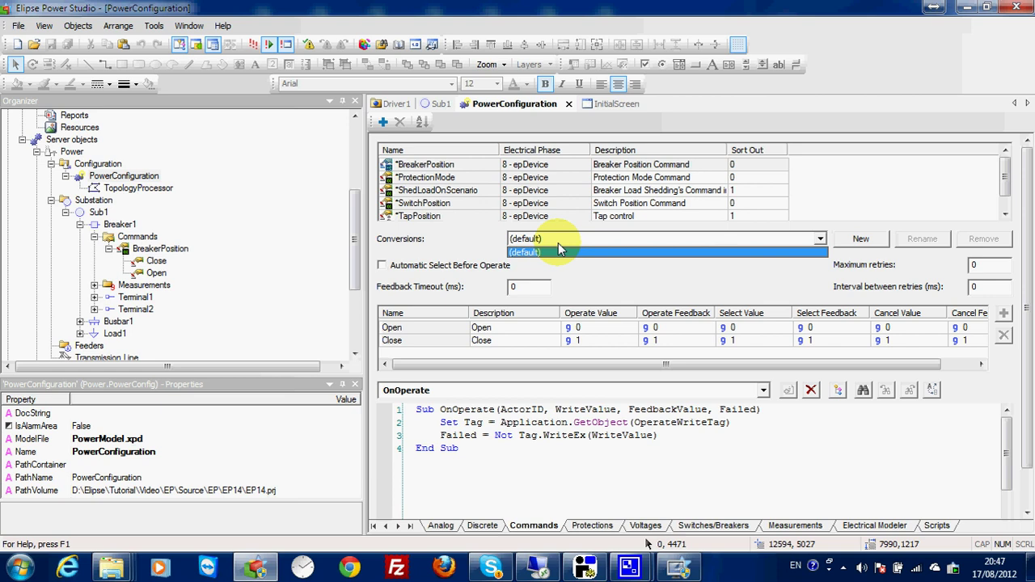
pyautogui.click(560, 251)
pyautogui.click(860, 238)
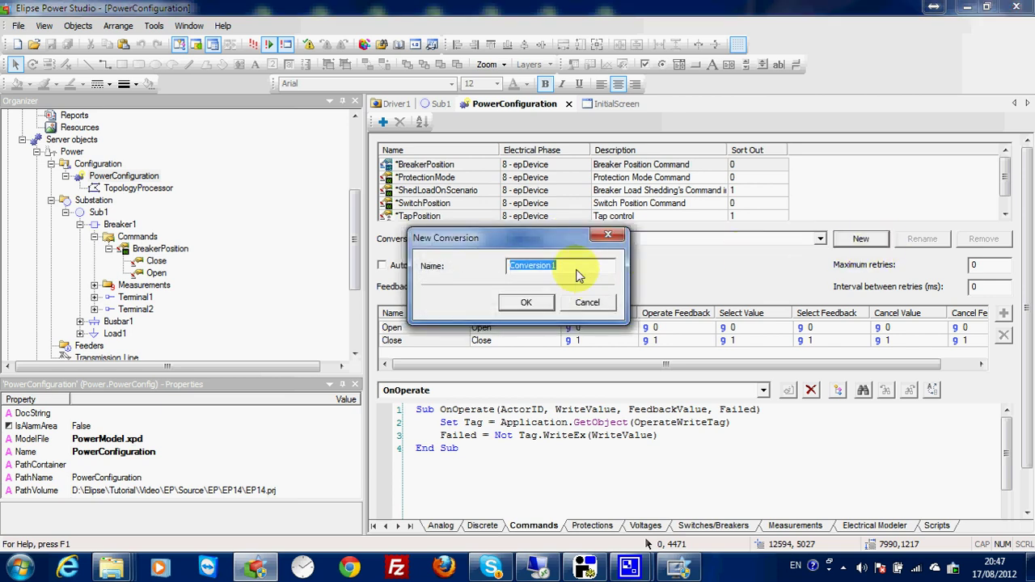
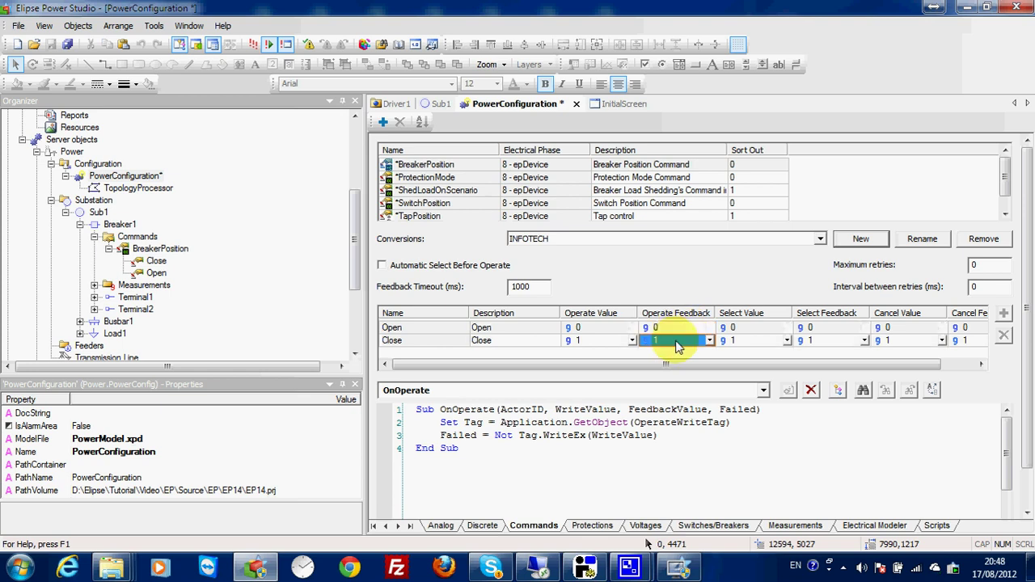
# Set the Operate Feedback value to 5 for both the Open and Close rows of the INFOTECH conversion.
pyautogui.write('5')
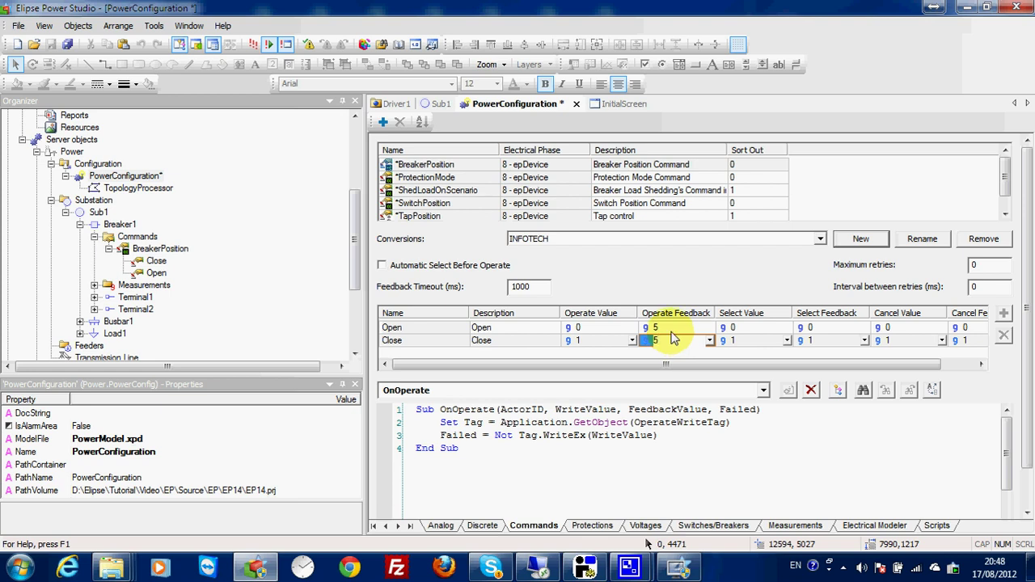
pyautogui.click(674, 339)
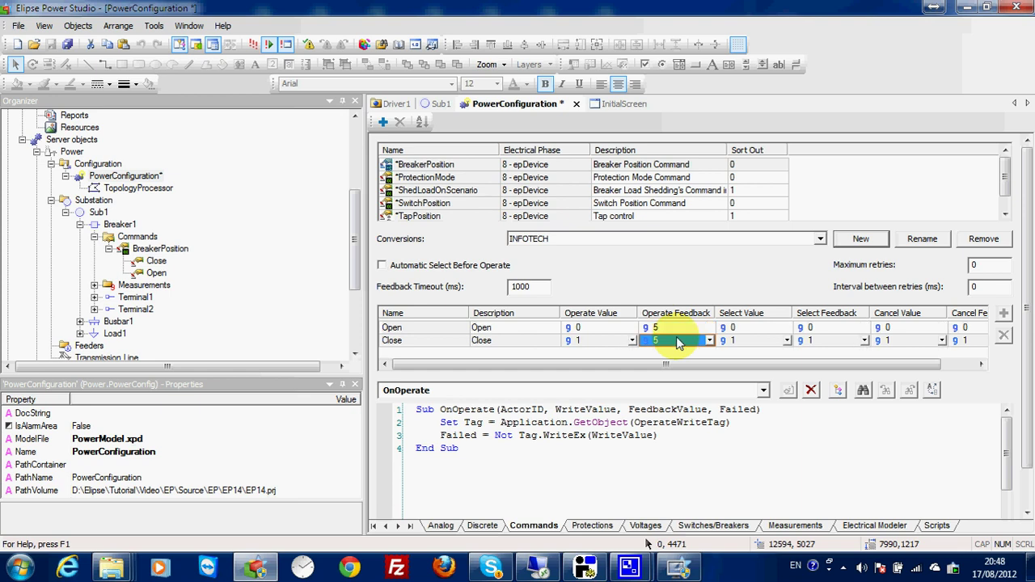
pyautogui.click(671, 327)
pyautogui.click(676, 340)
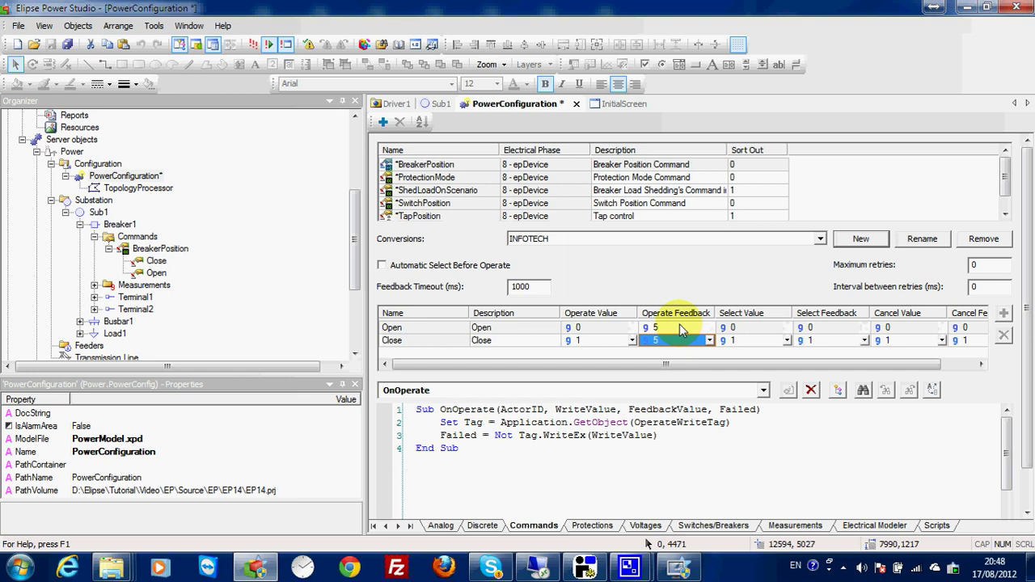
pyautogui.click(678, 327)
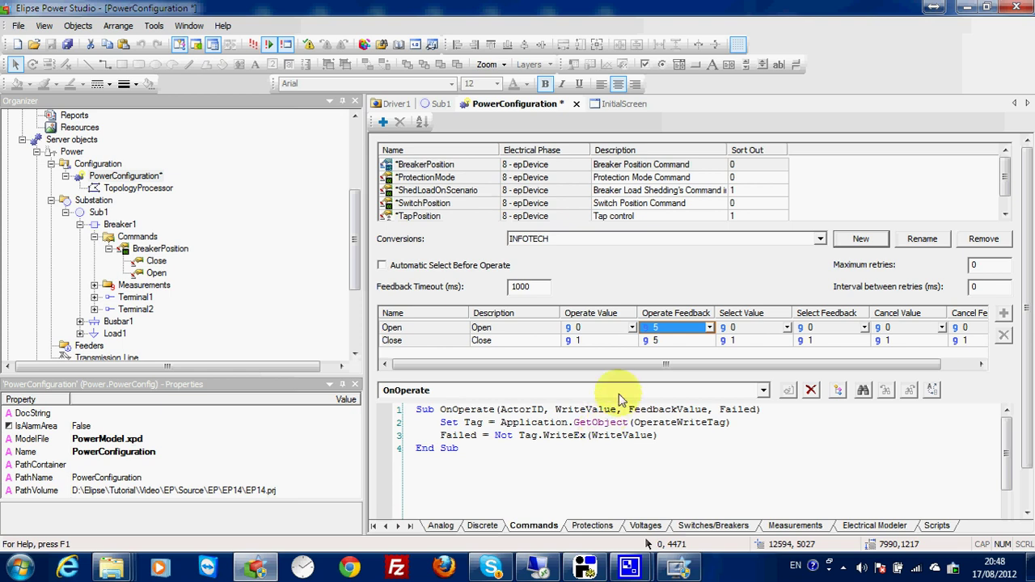
# Add an OnOperateFinished script to the *BreakerPosition command type and return to its OnOperate script.
pyautogui.click(762, 391)
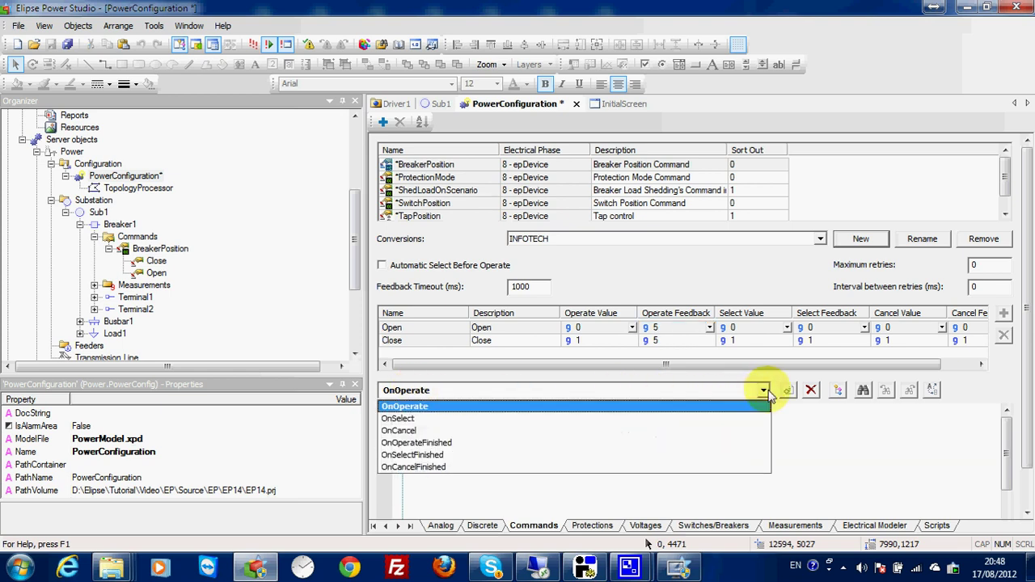
pyautogui.click(585, 447)
pyautogui.click(788, 391)
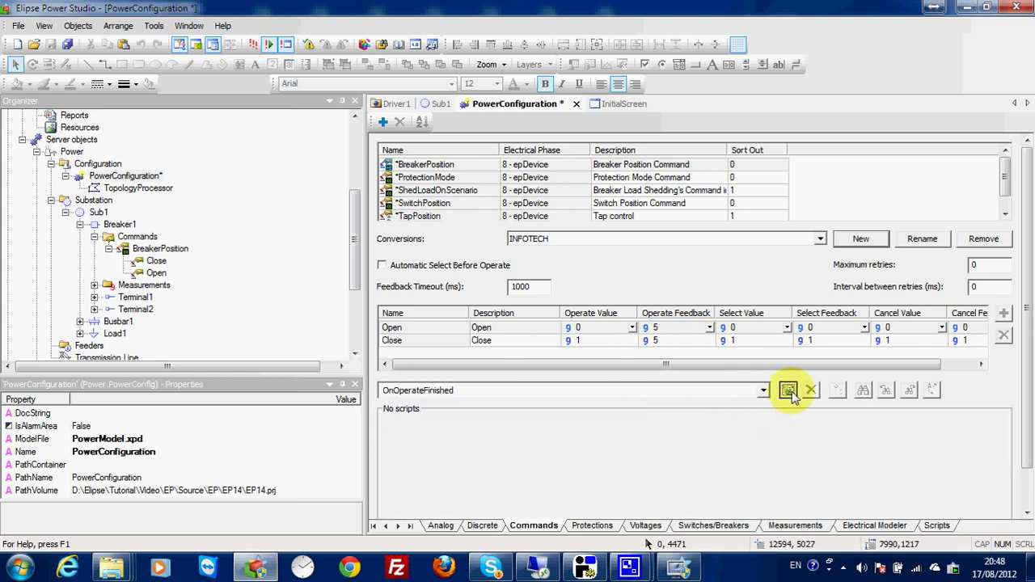
pyautogui.click(764, 393)
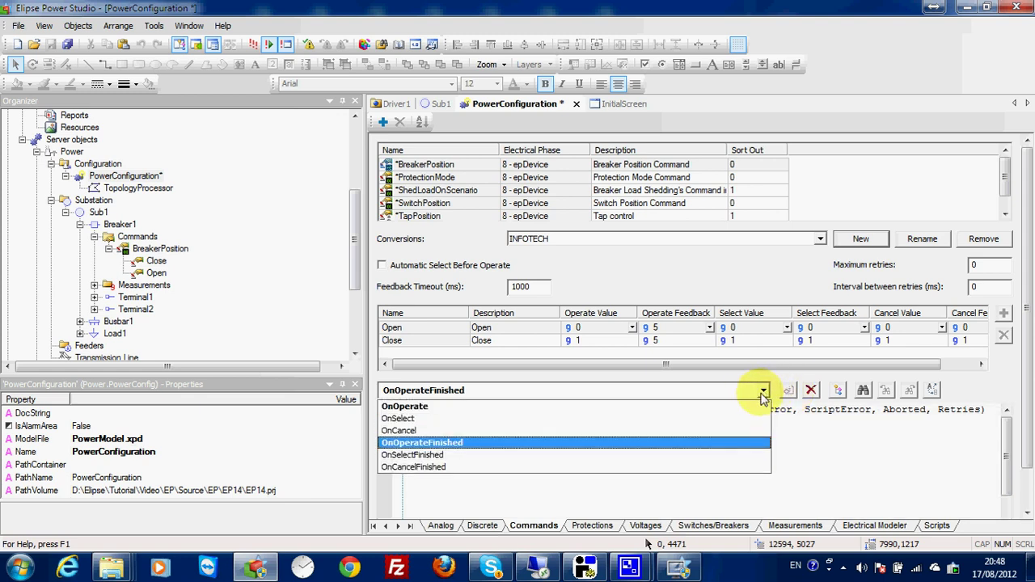
pyautogui.click(755, 410)
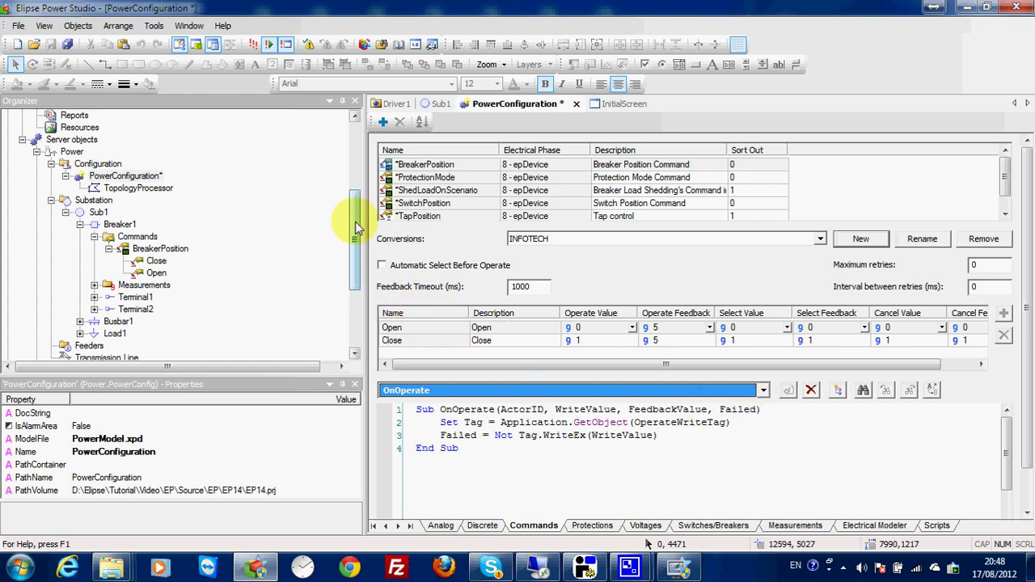
# Examine Breaker1's Open and Close command units and the elements of the Pos and Pos_Stat blocks under Driver1's Obj1CSWI1 CO folder.
pyautogui.moveTo(361, 232); pyautogui.dragTo(362, 250)
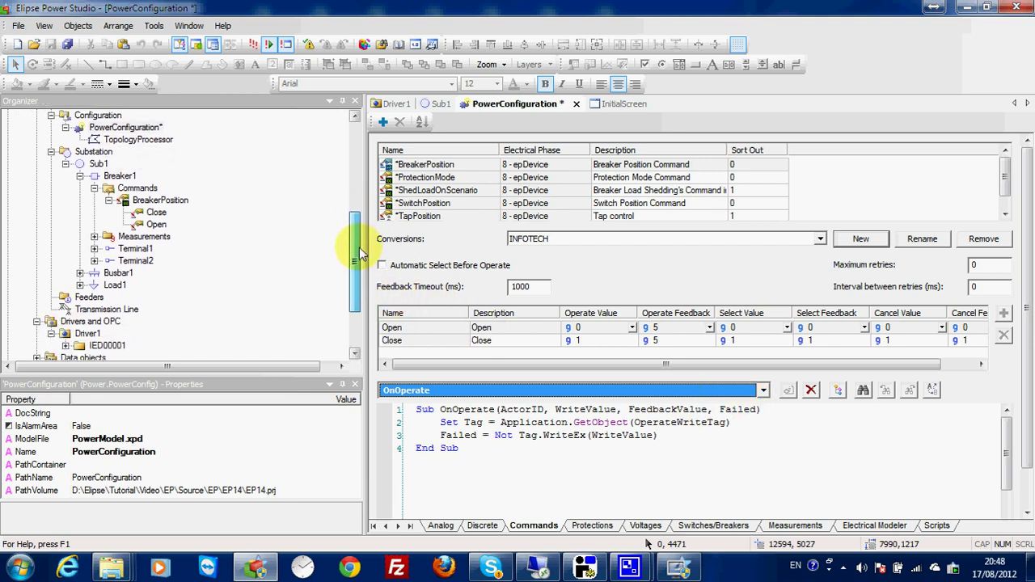
pyautogui.click(149, 202)
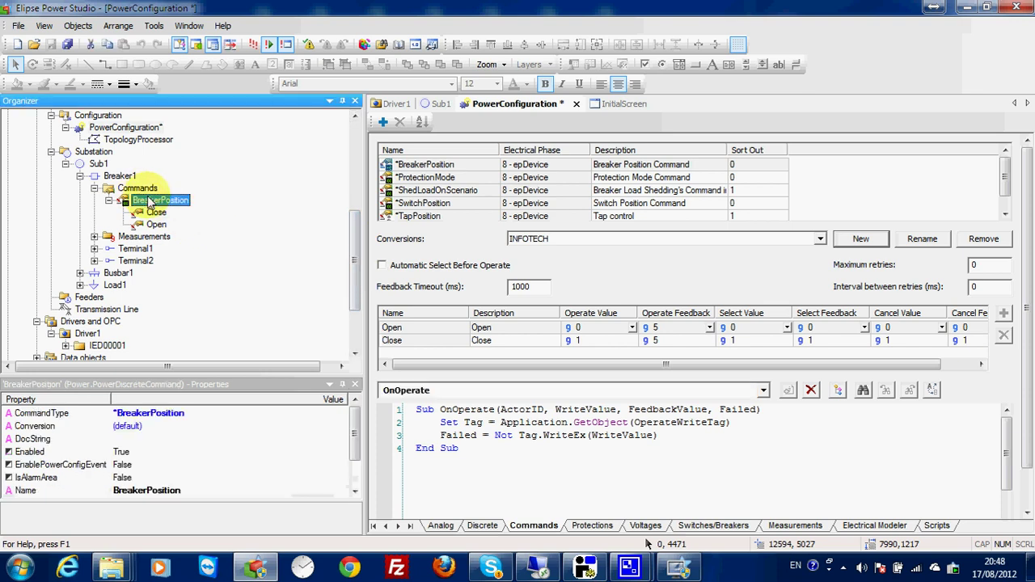
pyautogui.click(156, 224)
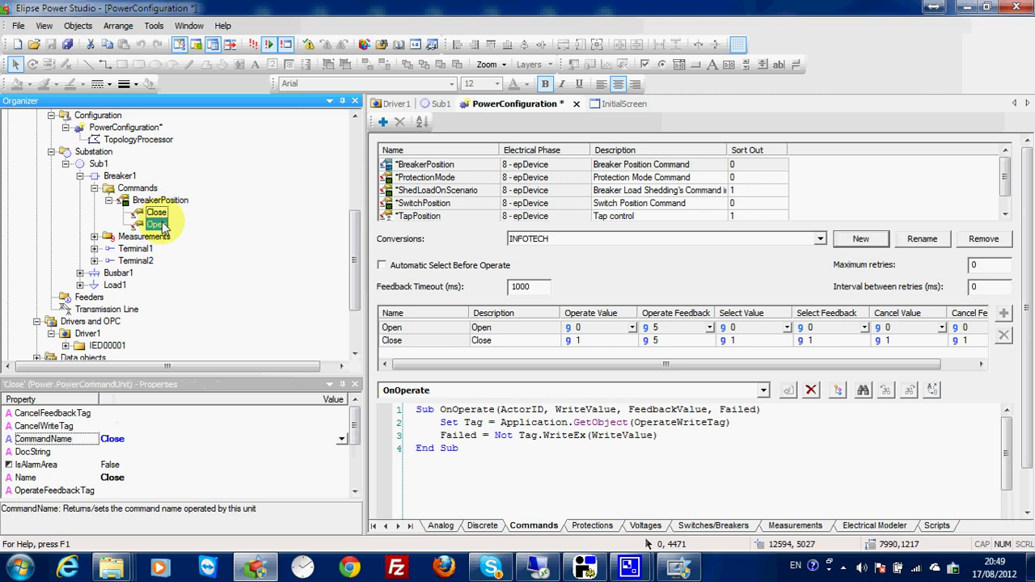
pyautogui.click(157, 212)
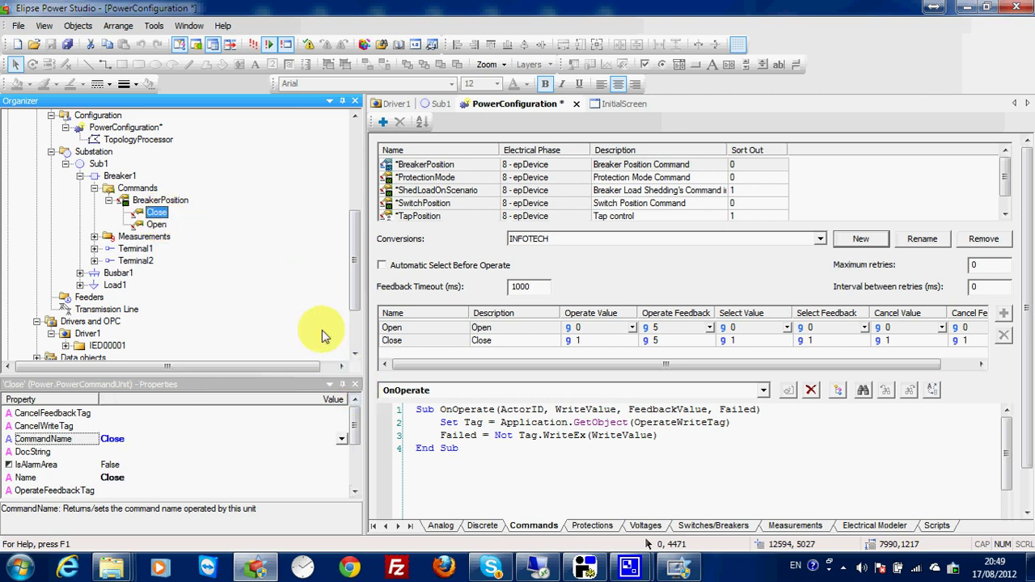
pyautogui.doubleClick(101, 345)
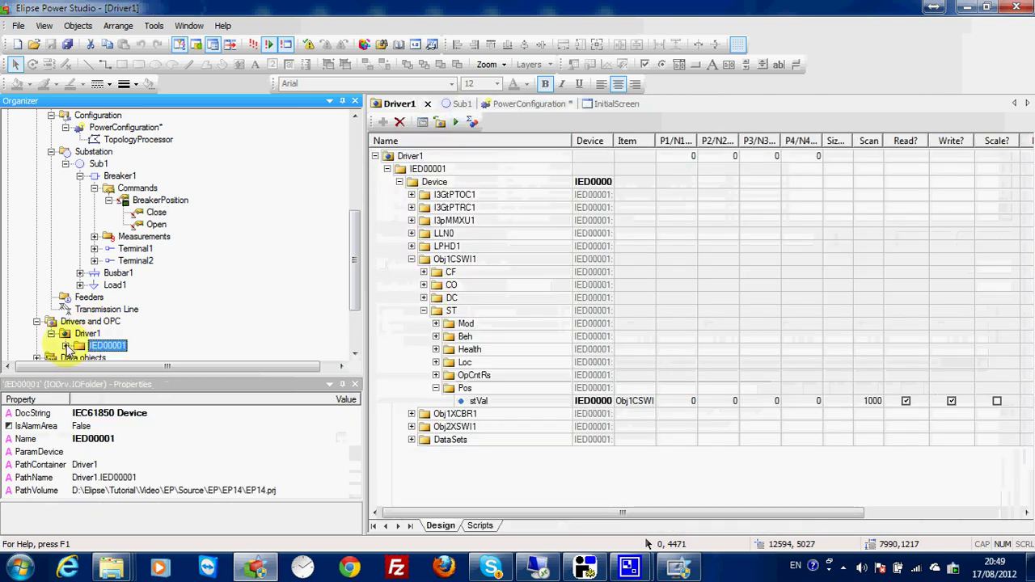
pyautogui.doubleClick(447, 386)
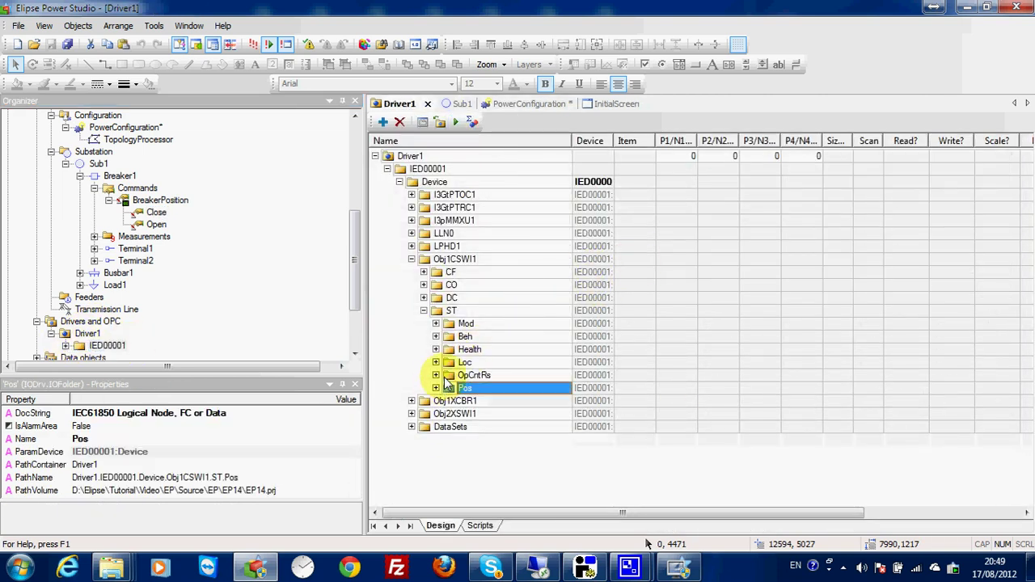
pyautogui.doubleClick(425, 287)
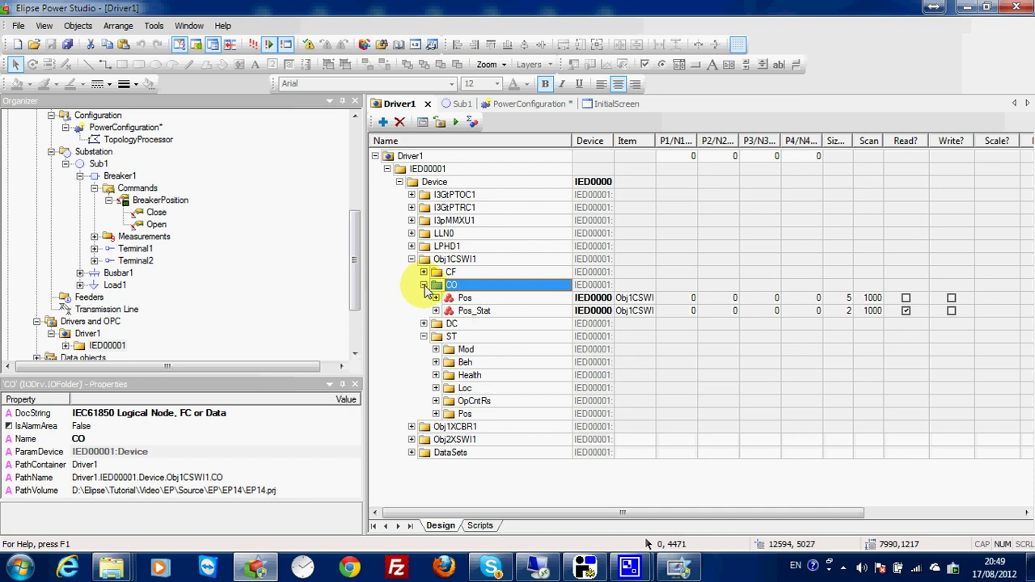
pyautogui.doubleClick(450, 298)
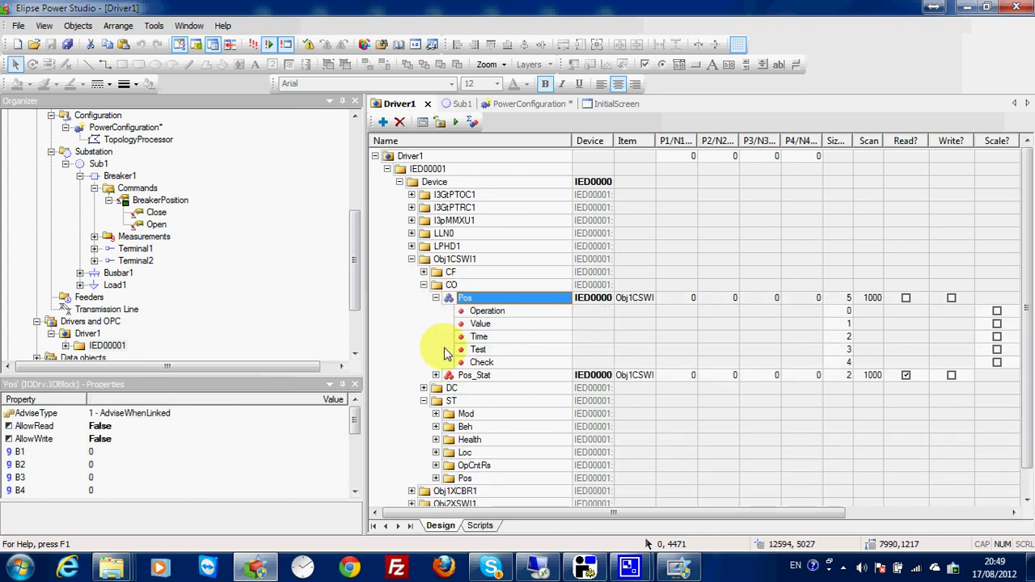
pyautogui.doubleClick(445, 376)
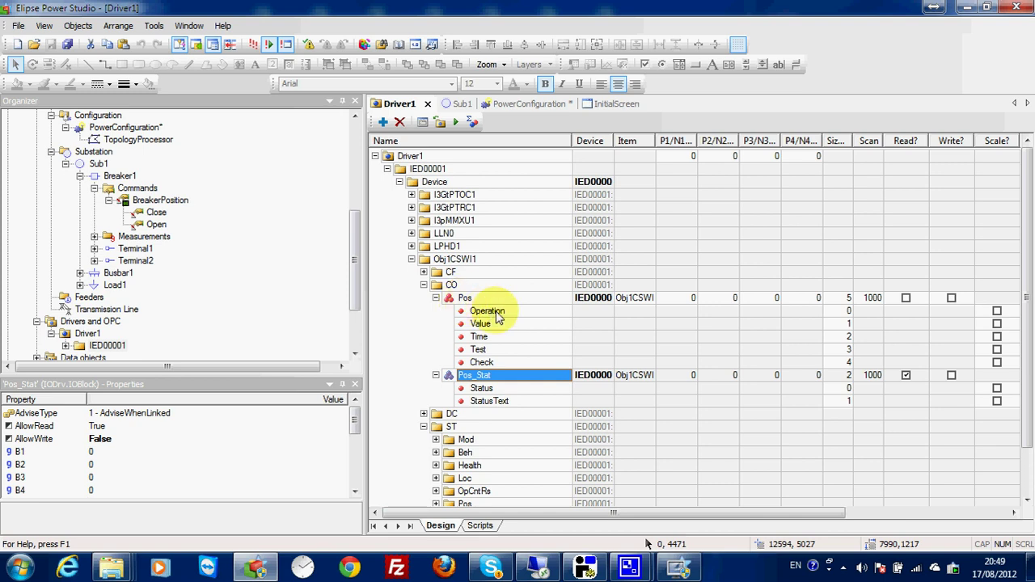
pyautogui.click(498, 317)
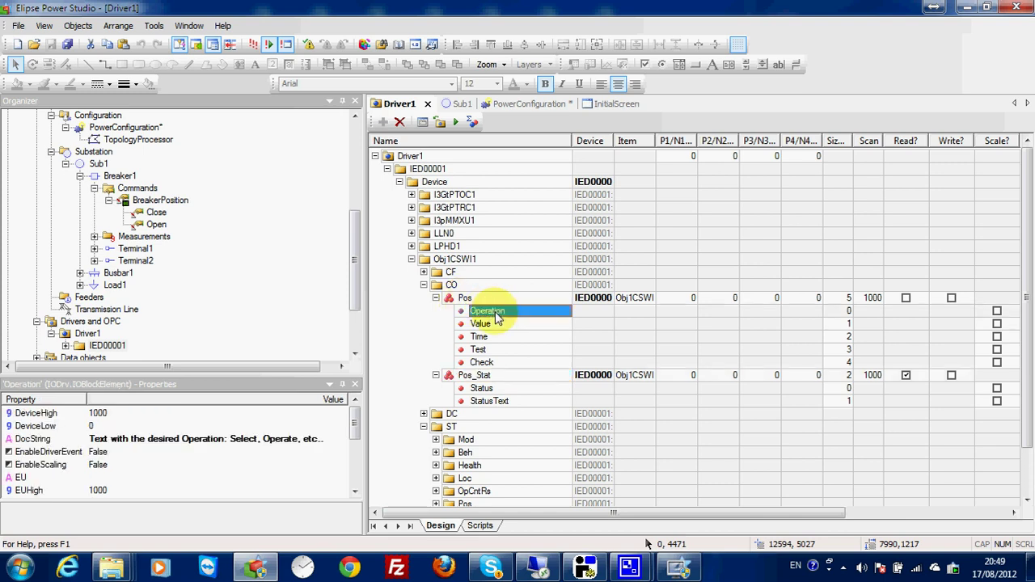
pyautogui.click(493, 324)
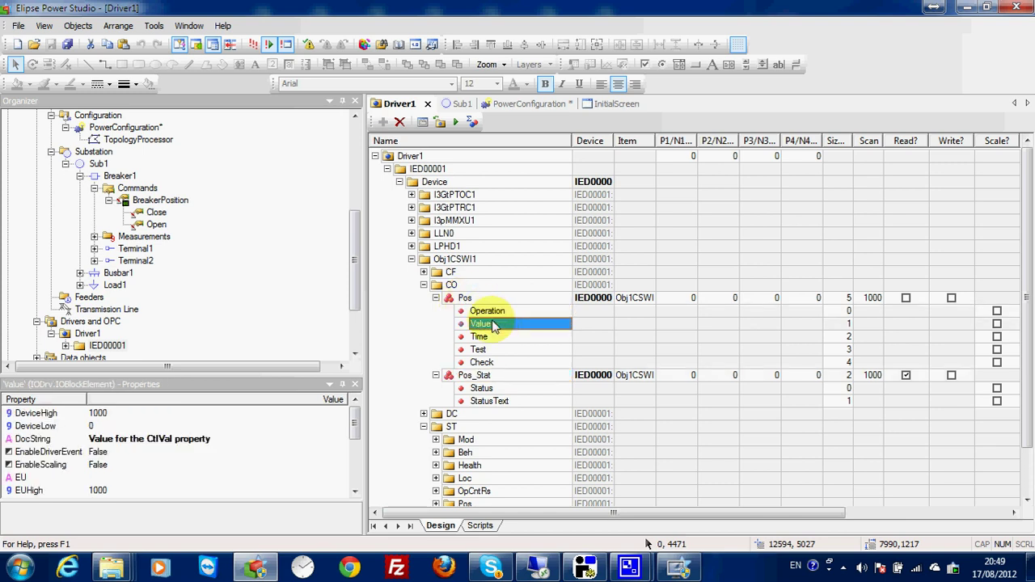
pyautogui.click(501, 391)
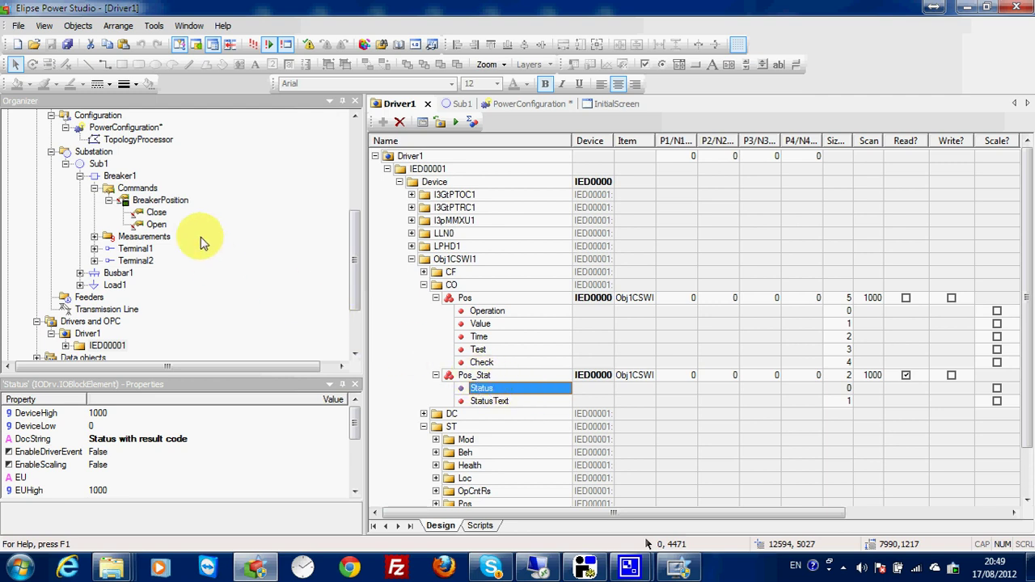
# Link the Close unit's OperateFeedbackTag to Driver1.IED00001.Device.Obj1CSWI1.CO.Pos_Stat.Status.Value.
pyautogui.click(159, 213)
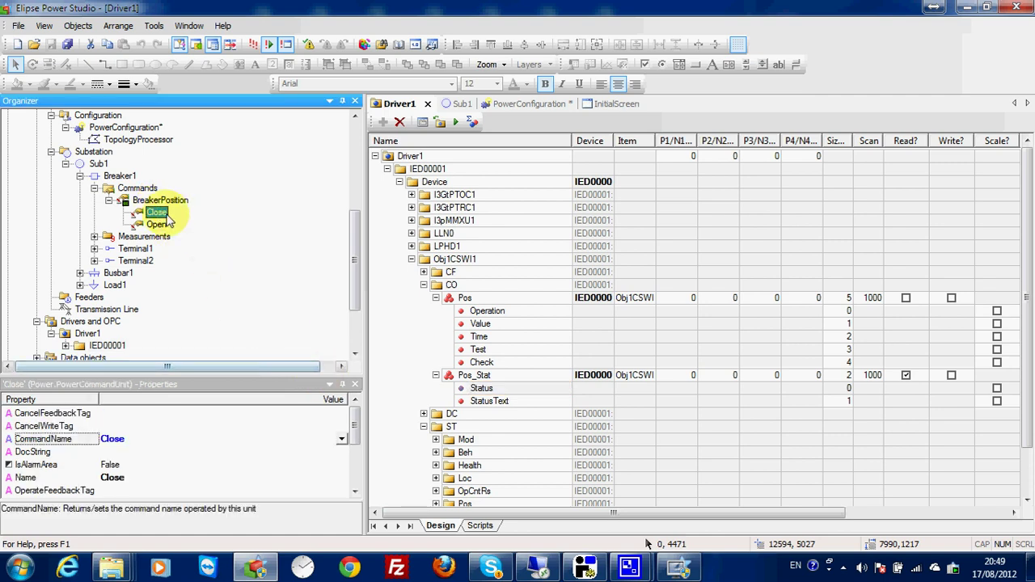
pyautogui.moveTo(359, 428); pyautogui.dragTo(359, 455)
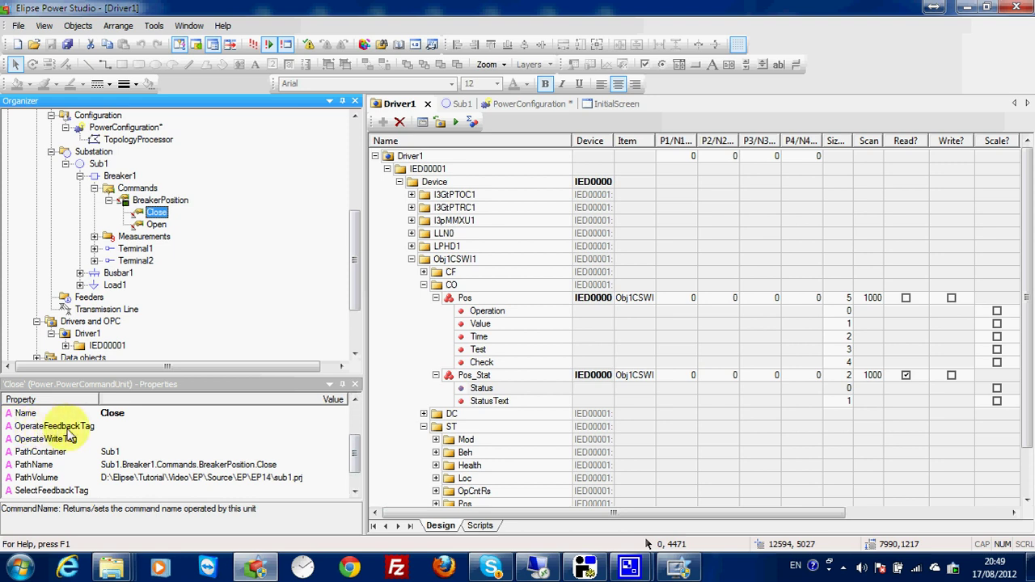
pyautogui.click(479, 389)
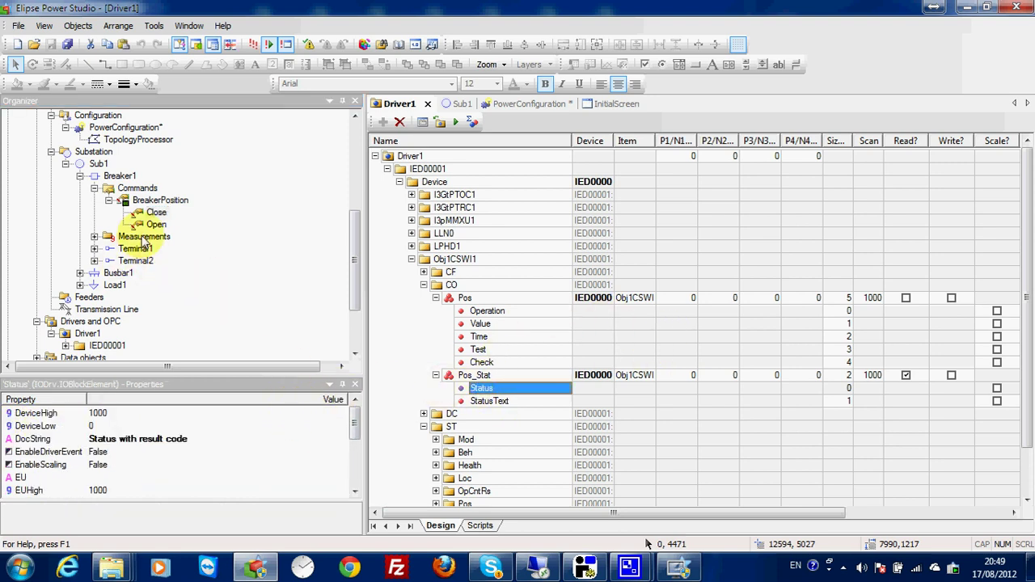
pyautogui.moveTo(355, 428); pyautogui.dragTo(348, 465)
pyautogui.click(157, 214)
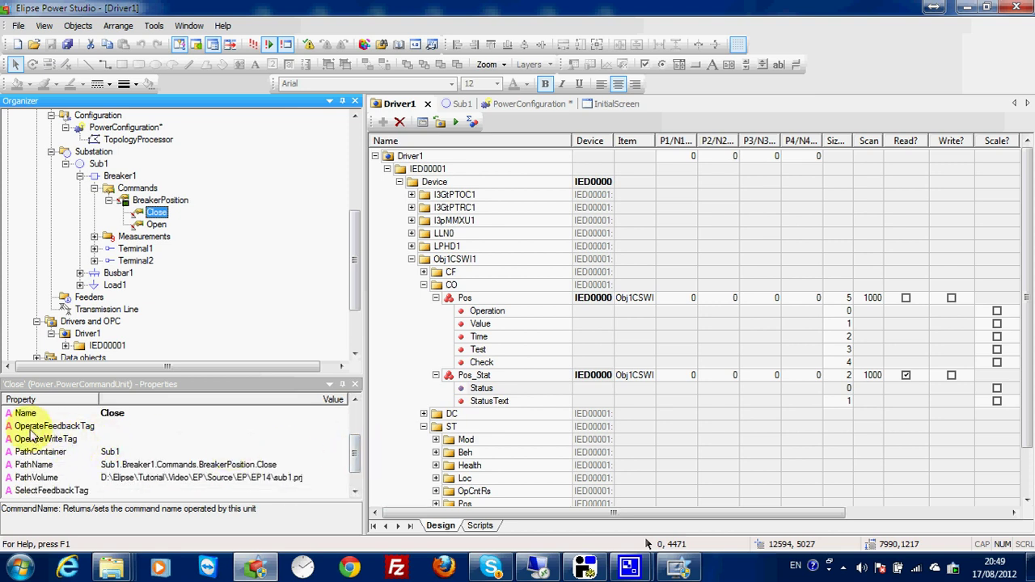
pyautogui.click(128, 426)
pyautogui.click(344, 428)
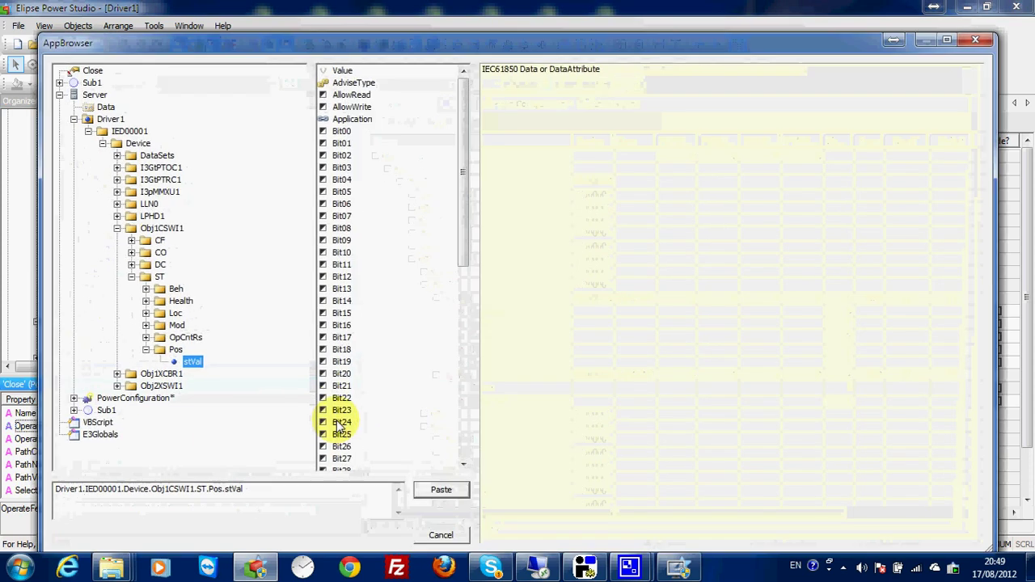
pyautogui.click(131, 252)
pyautogui.click(166, 277)
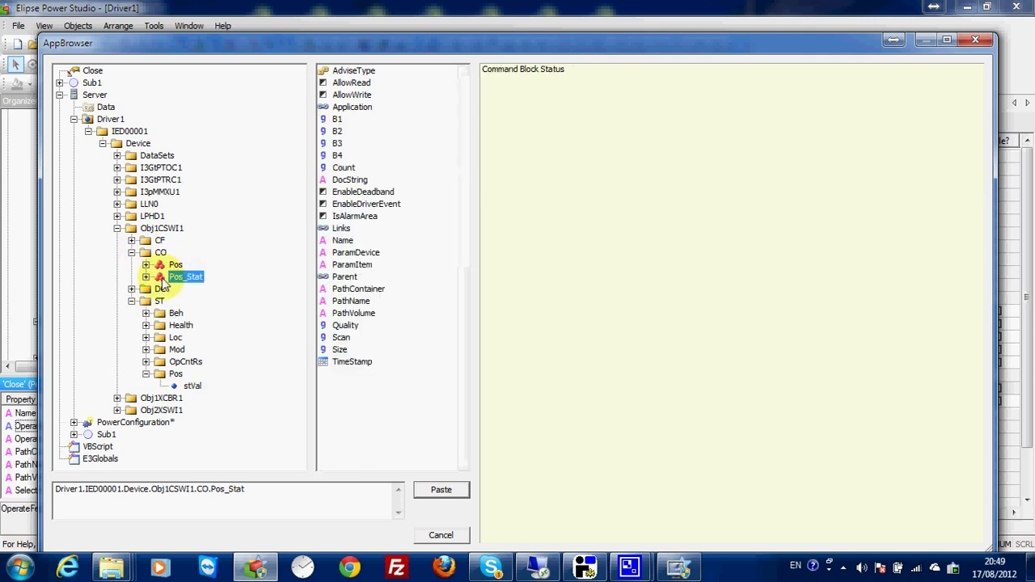
pyautogui.click(146, 277)
pyautogui.click(194, 289)
pyautogui.click(342, 71)
pyautogui.click(441, 491)
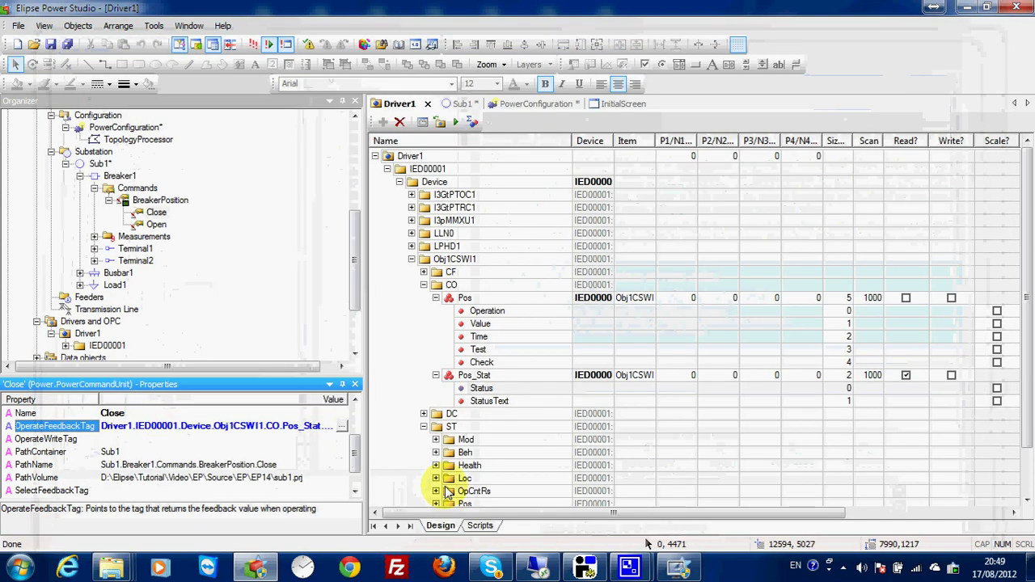
# Copy the Close unit's OperateFeedbackTag link to the Open unit's OperateFeedbackTag.
pyautogui.click(257, 429)
pyautogui.hotkey('ctrl', 'c')
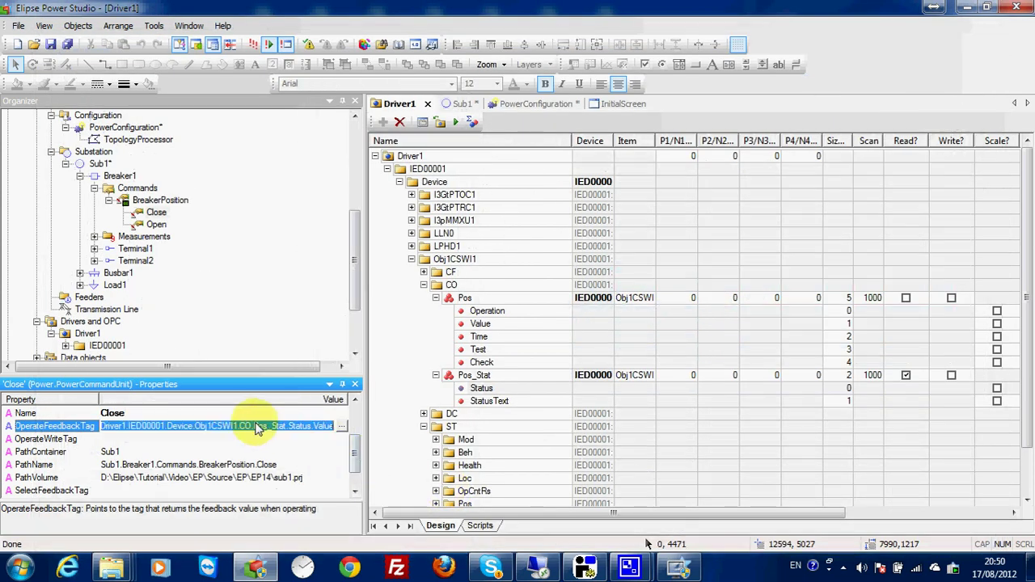
pyautogui.click(157, 224)
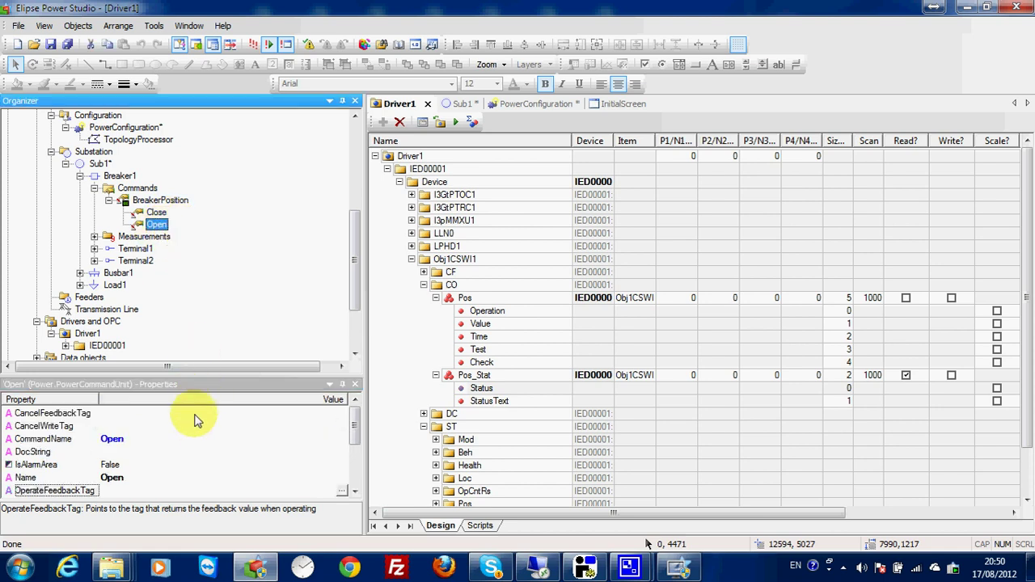
pyautogui.moveTo(353, 432); pyautogui.dragTo(353, 457)
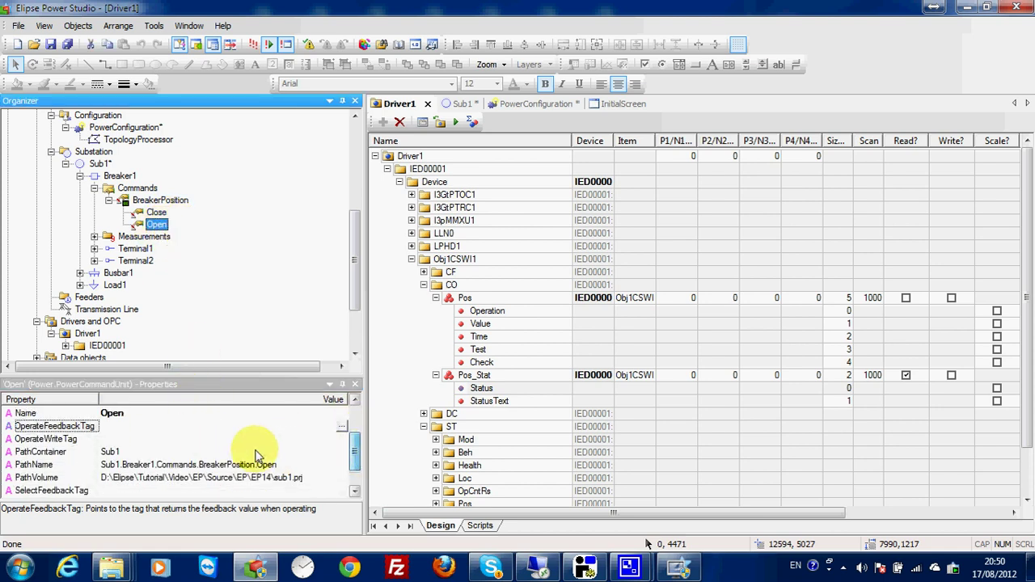
pyautogui.click(243, 427)
pyautogui.hotkey('ctrl', 'v')
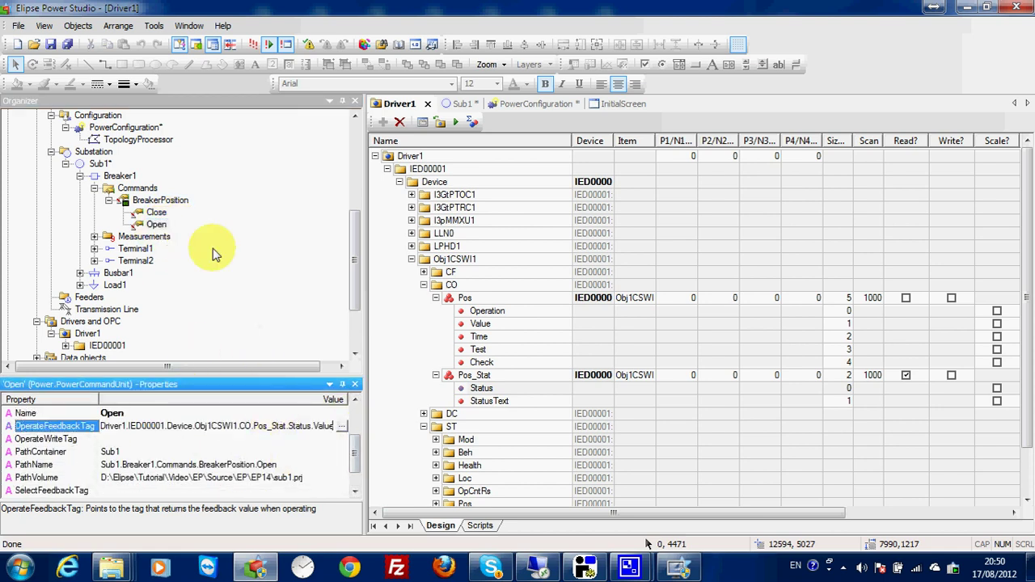
# Link the Close unit's OperateWriteTag to the command block Driver1.IED00001.Device.Obj1CSWI1.CO.Pos.
pyautogui.click(157, 212)
pyautogui.moveTo(356, 444); pyautogui.dragTo(359, 469)
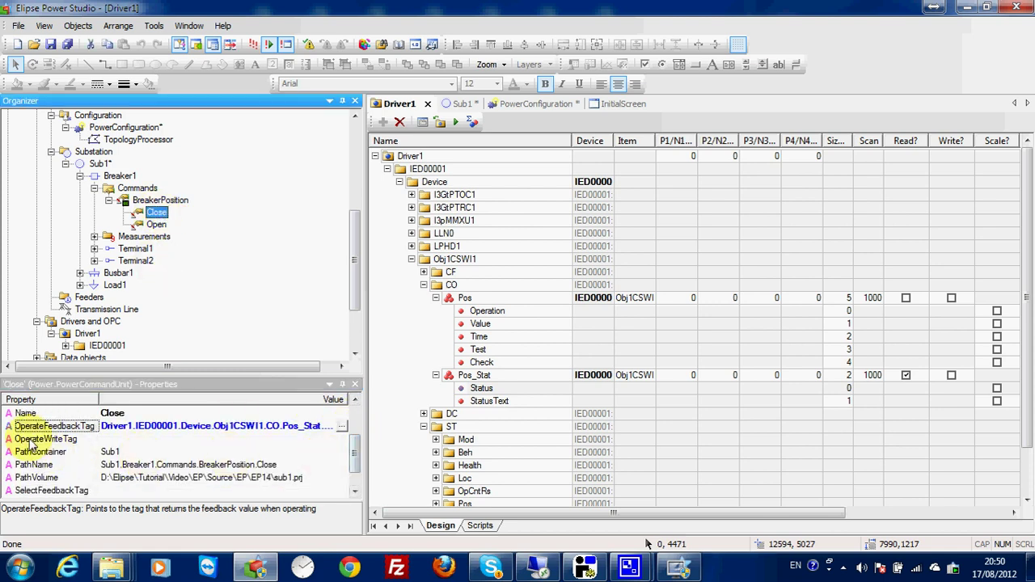
pyautogui.click(112, 440)
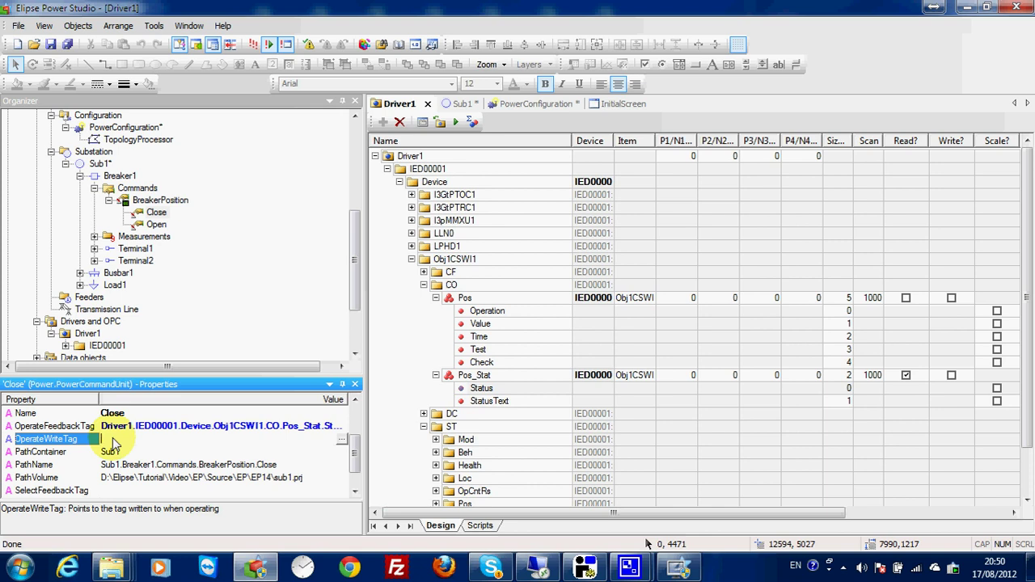
pyautogui.click(345, 442)
pyautogui.click(176, 277)
pyautogui.click(175, 264)
pyautogui.click(146, 264)
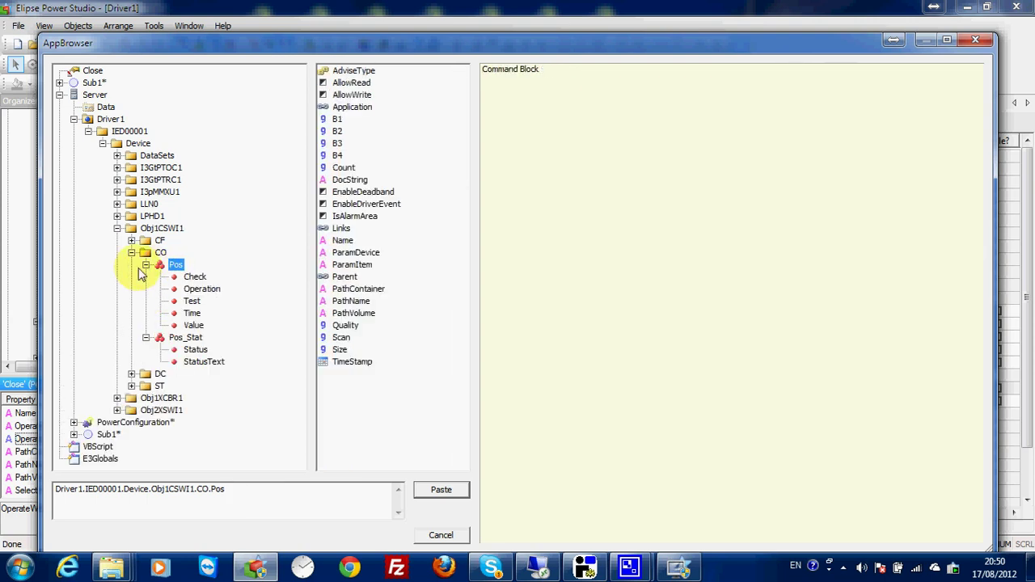
pyautogui.click(198, 291)
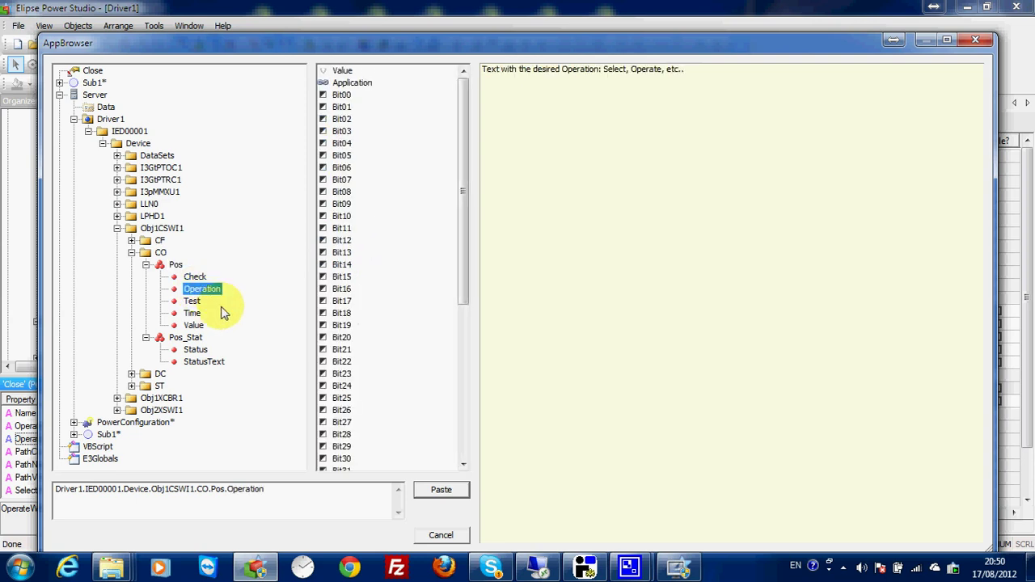
pyautogui.click(198, 324)
pyautogui.click(177, 266)
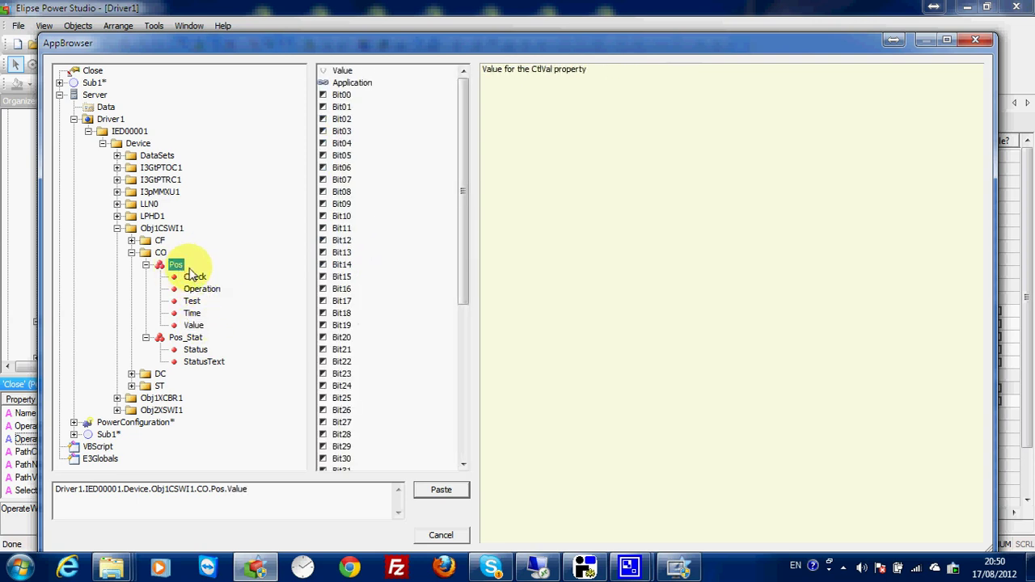
pyautogui.click(440, 489)
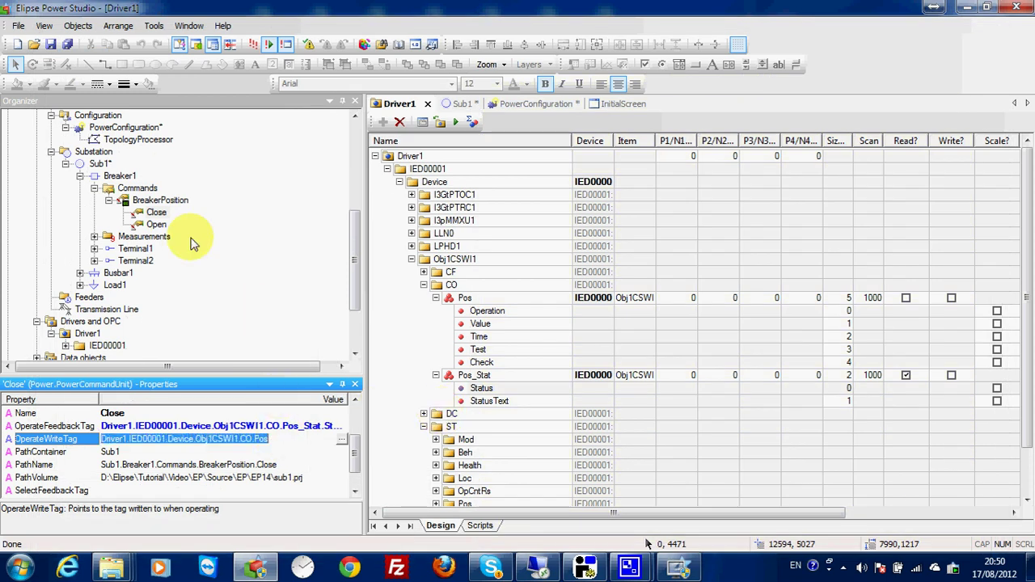
# Set the Open unit's OperateWriteTag to Driver1.IED00001.Device.Obj1CSWI1.CO.Pos.
pyautogui.click(160, 224)
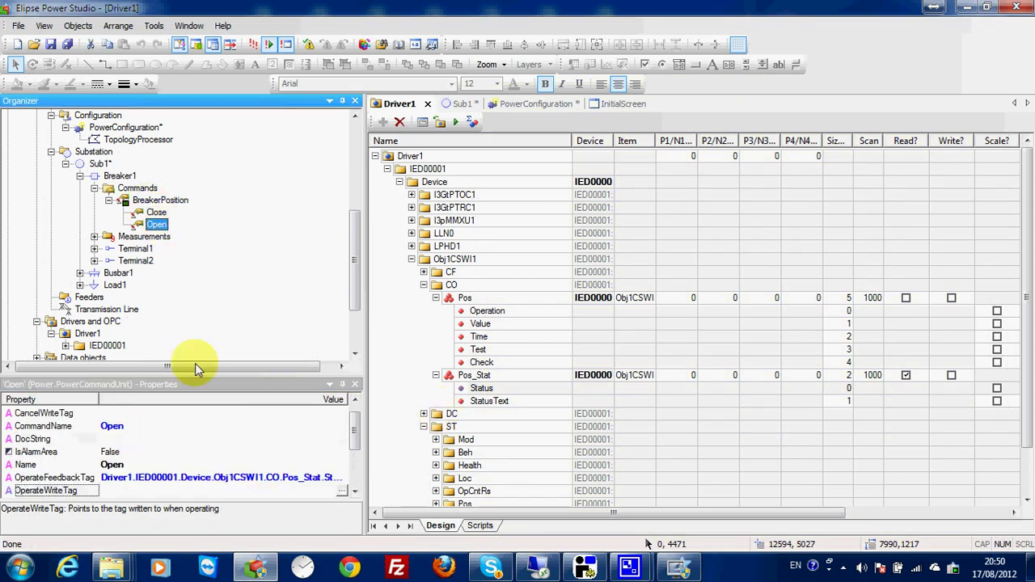
pyautogui.click(202, 489)
pyautogui.click(261, 465)
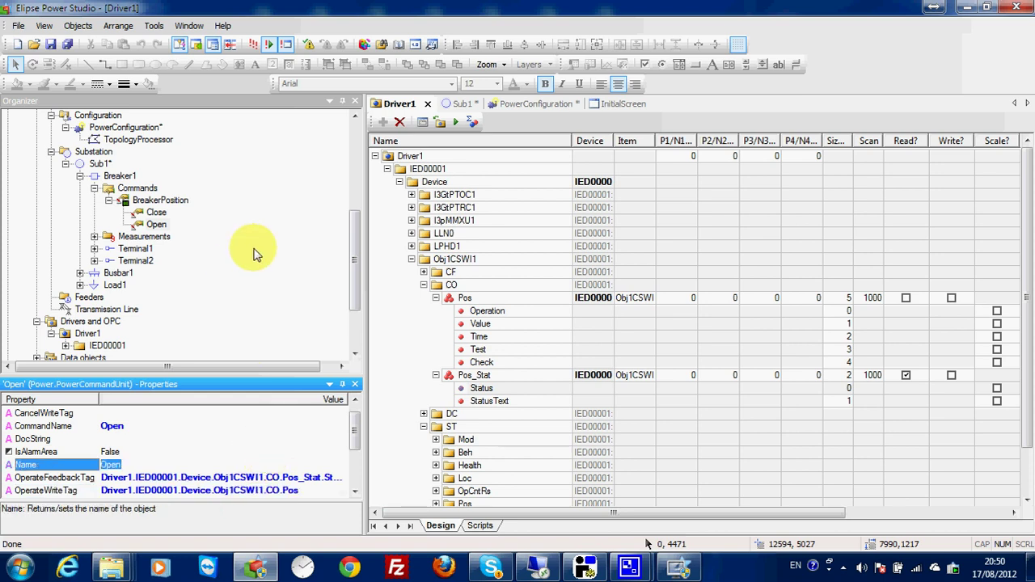
# Set Breaker1's BreakerPosition command to use the INFOTECH conversion and save all project files.
pyautogui.click(161, 200)
pyautogui.click(240, 426)
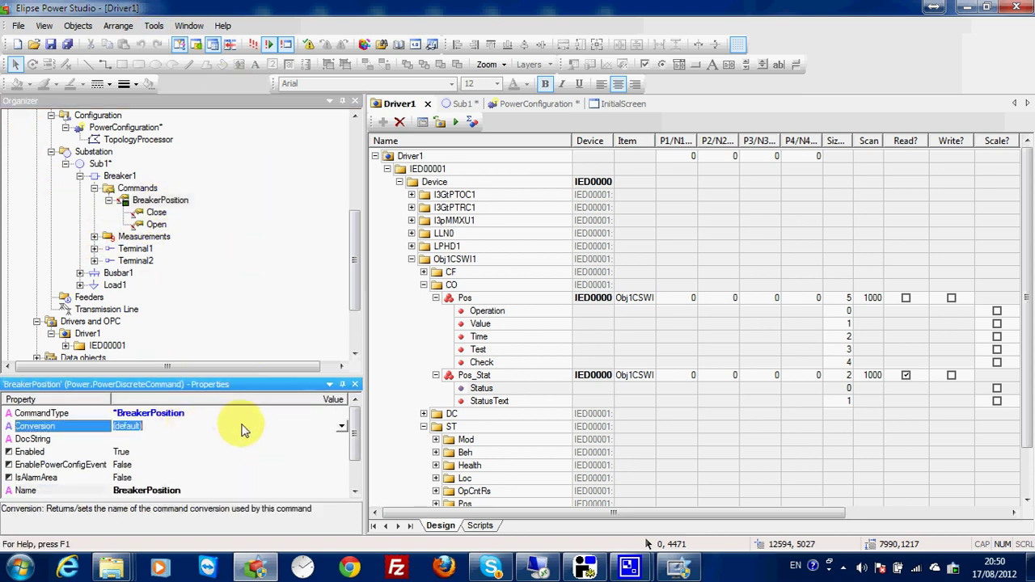
pyautogui.click(341, 427)
pyautogui.click(337, 449)
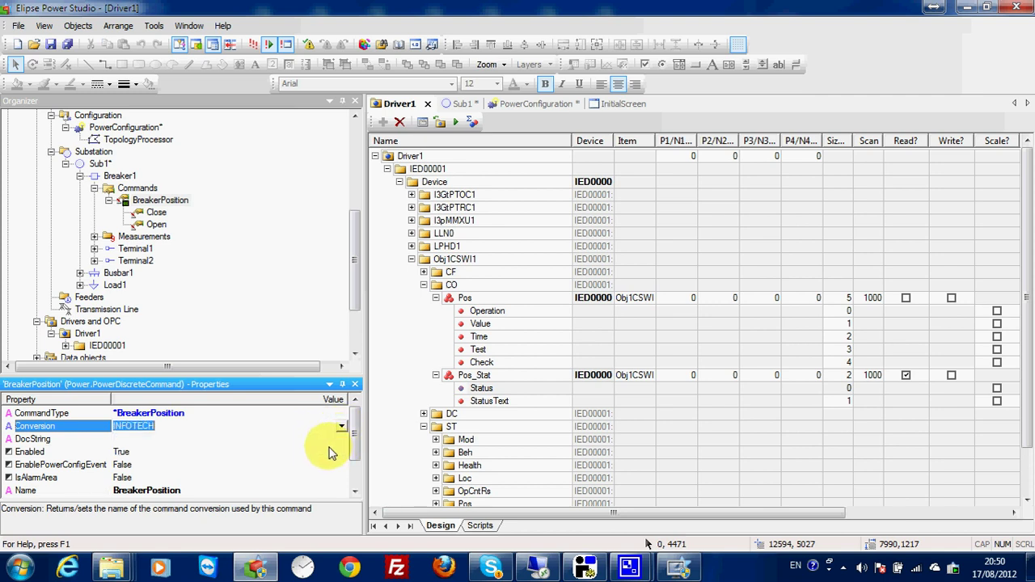
pyautogui.click(67, 46)
# Open PowerConfiguration and remove the default lines from the body of the *BreakerPosition OnOperate script.
pyautogui.moveTo(354, 290); pyautogui.dragTo(300, 243)
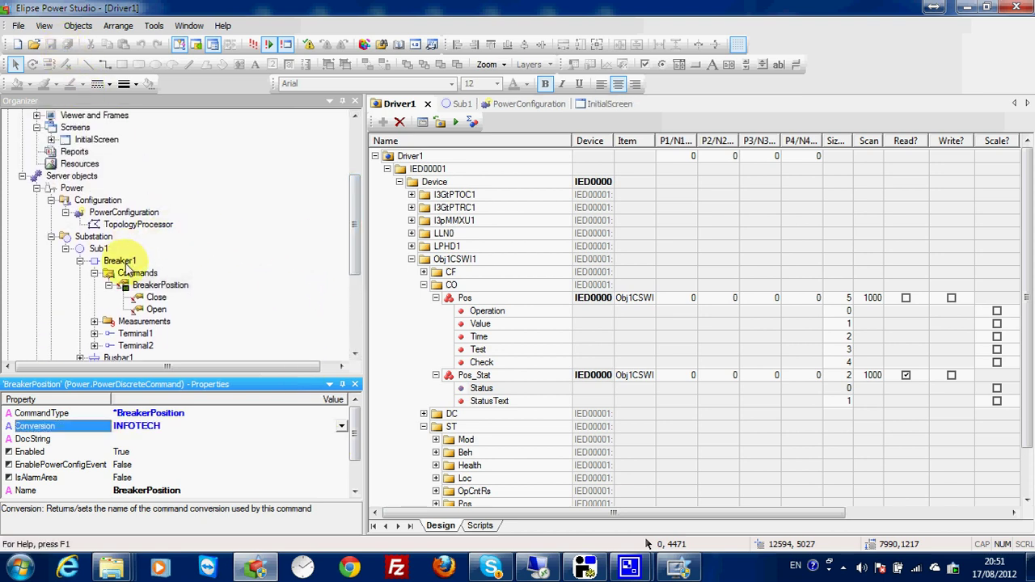
pyautogui.doubleClick(124, 212)
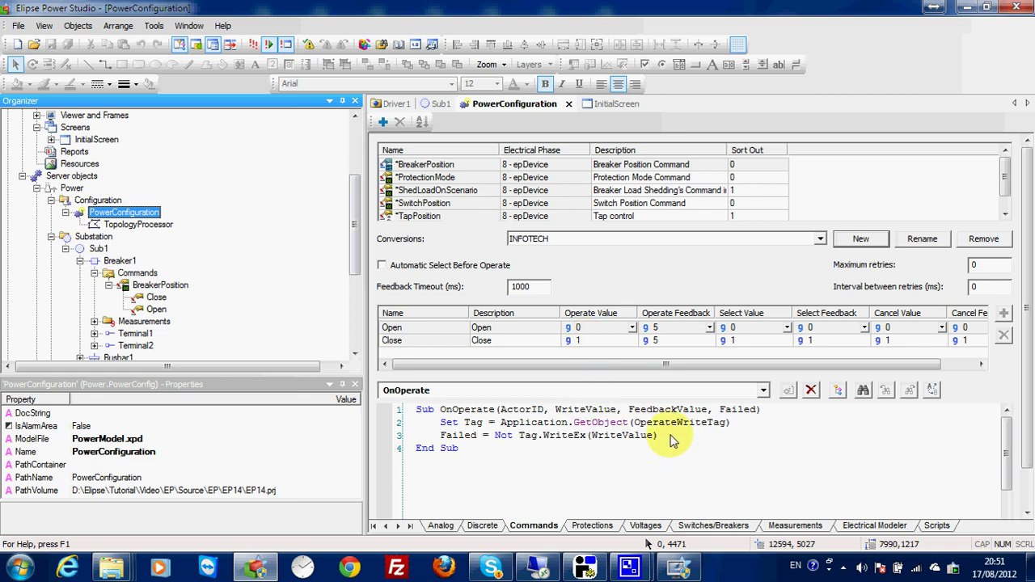
pyautogui.click(441, 424)
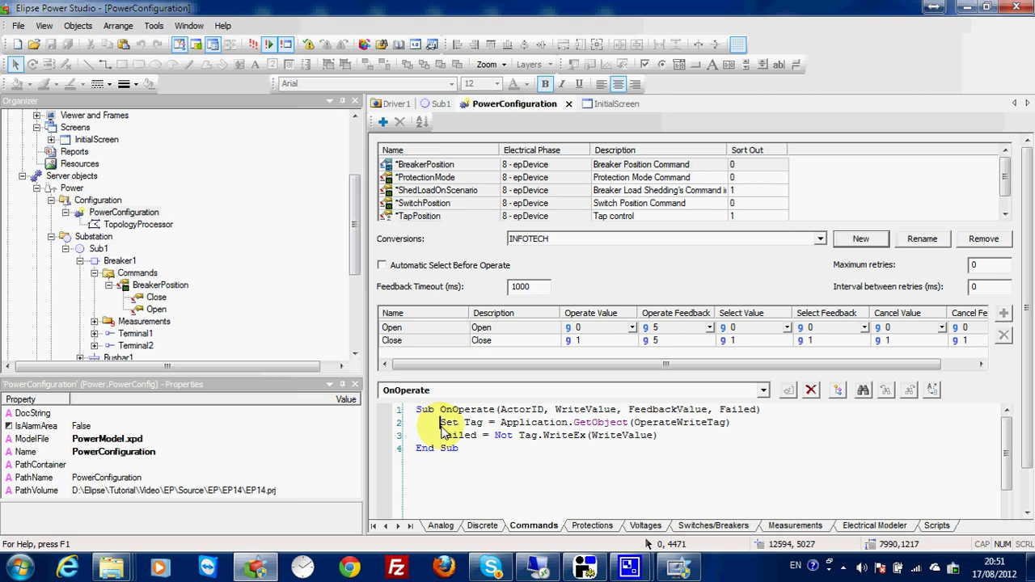
pyautogui.moveTo(668, 436); pyautogui.dragTo(364, 432)
pyautogui.press('Delete')
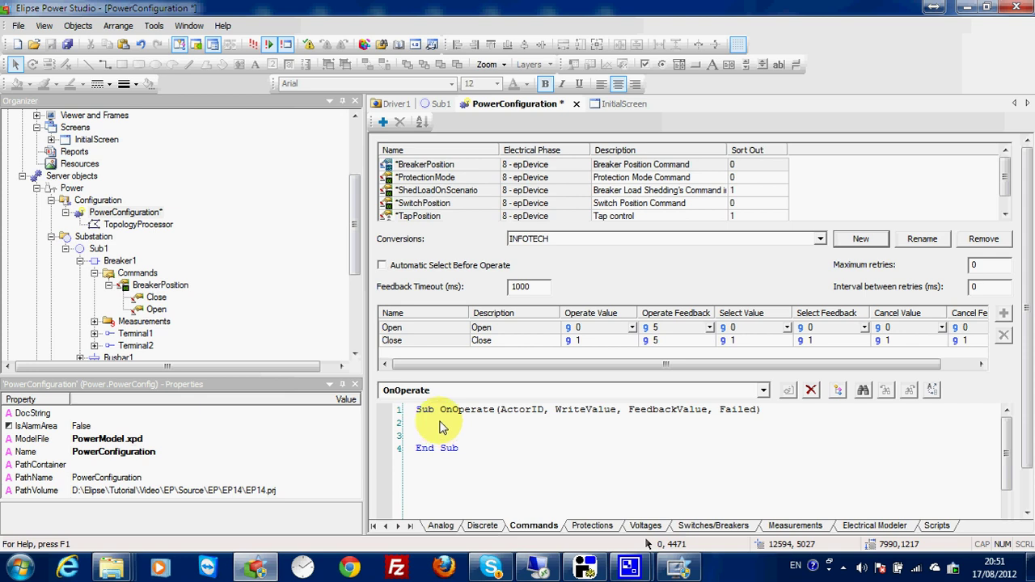
# Write the OnOperate line Set Block = Application.GetObject(OperateWriteTag), leaving blank lines before End Sub.
pyautogui.press('Return')
pyautogui.press('Return')
pyautogui.press('Return')
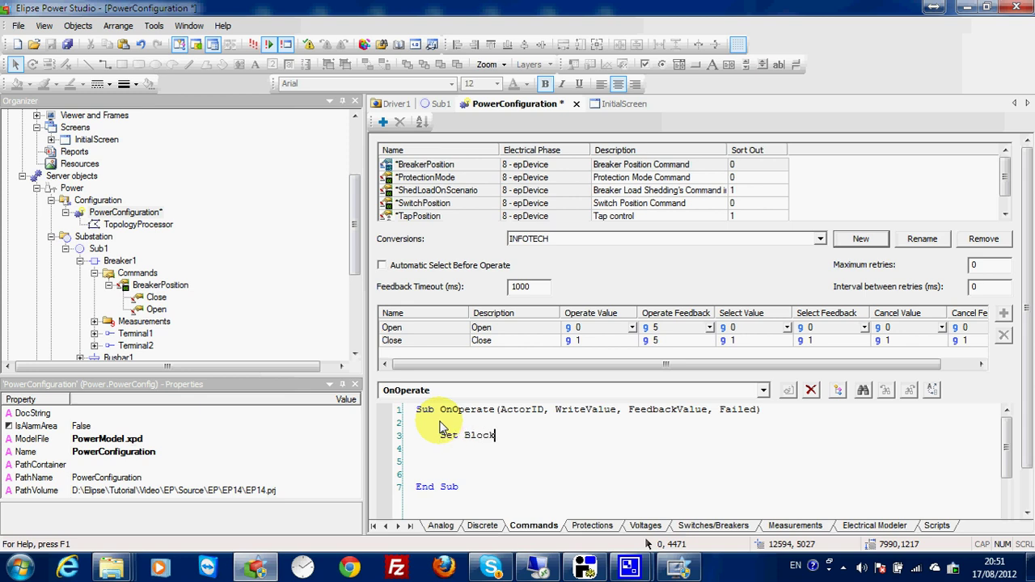
pyautogui.press('BackSpace')
pyautogui.press('BackSpace')
pyautogui.press('BackSpace')
pyautogui.write('= Application.GetOBje')
pyautogui.press('BackSpace')
pyautogui.press('BackSpace')
pyautogui.press('BackSpace')
pyautogui.press('BackSpace')
pyautogui.write('bject(Op')
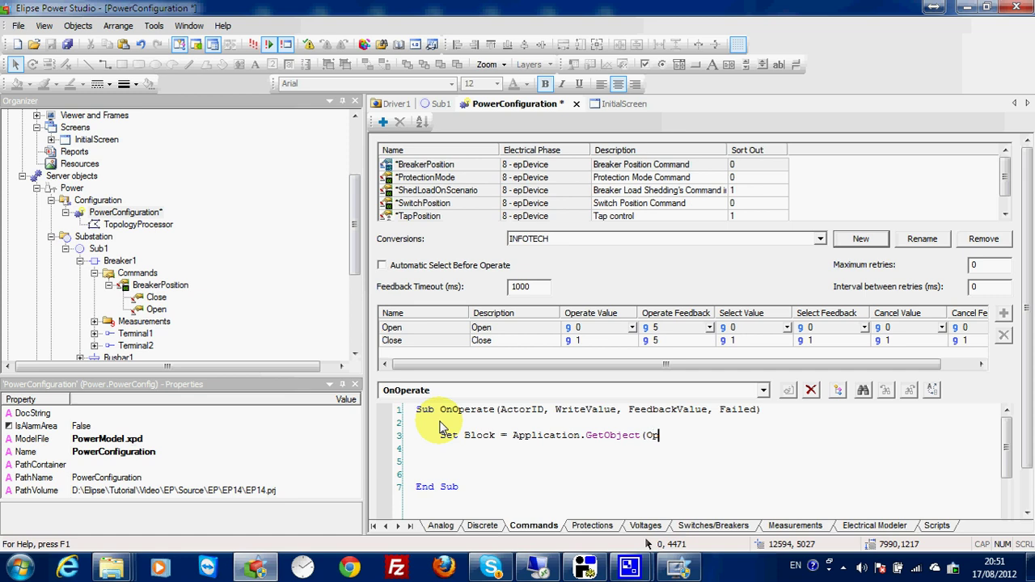
pyautogui.write('erateWriteTag')
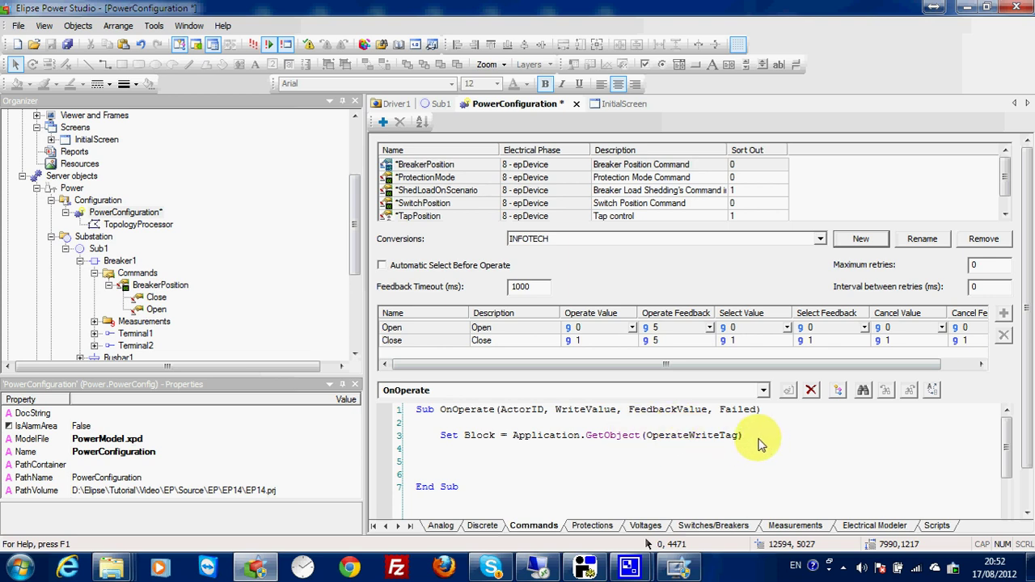
# Compare the OnOperate script's OperateWriteTag reference with the OperateWriteTag property of Breaker1's Close unit.
pyautogui.moveTo(758, 443); pyautogui.dragTo(440, 441)
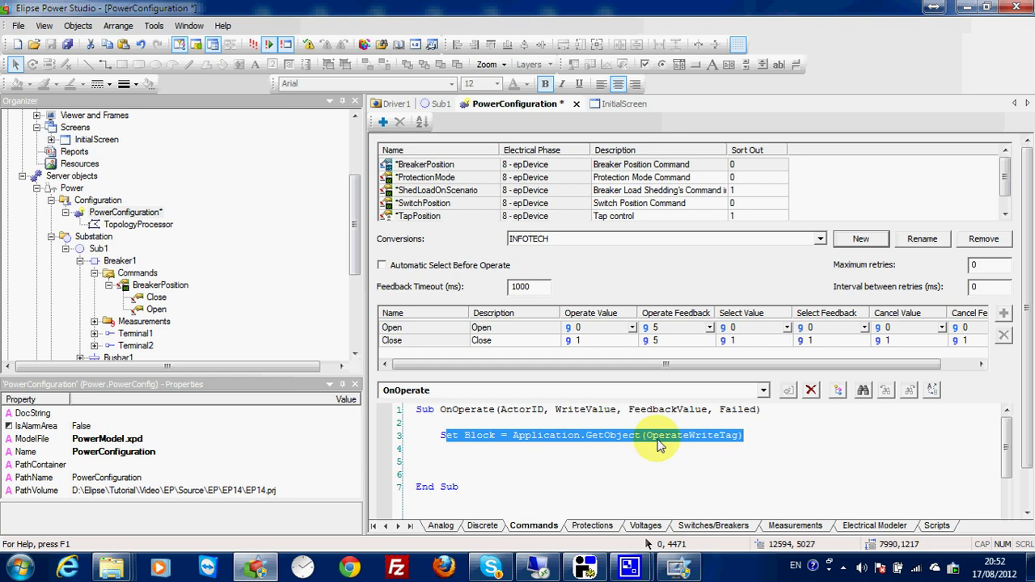
pyautogui.click(760, 448)
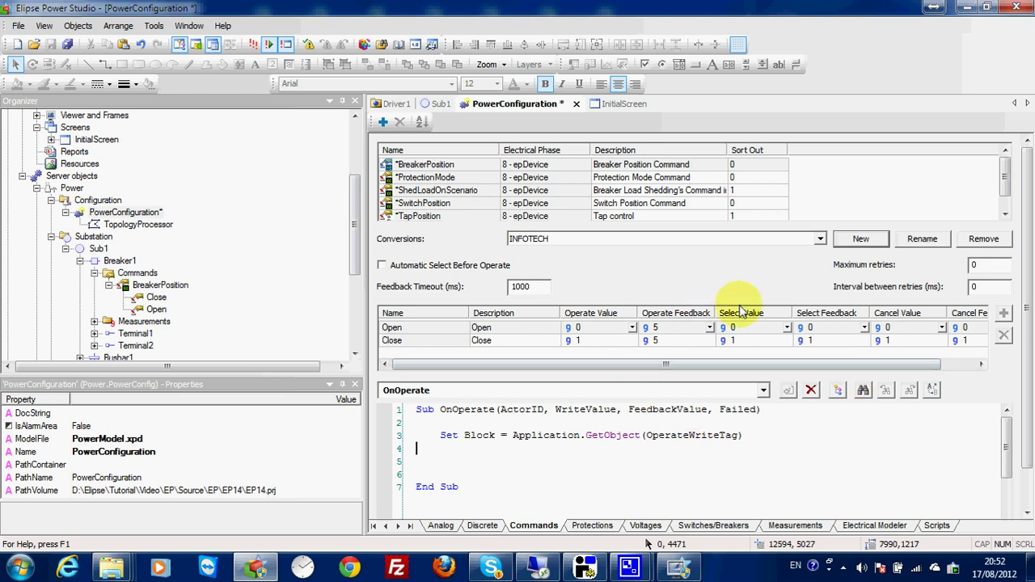
pyautogui.moveTo(354, 203); pyautogui.dragTo(357, 254)
pyautogui.click(156, 188)
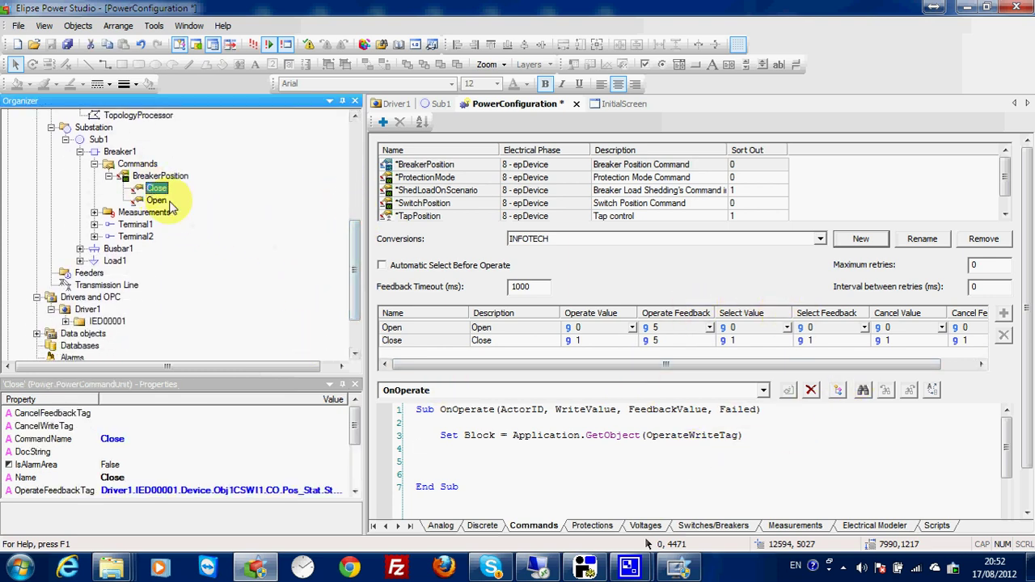
pyautogui.moveTo(354, 429); pyautogui.dragTo(356, 453)
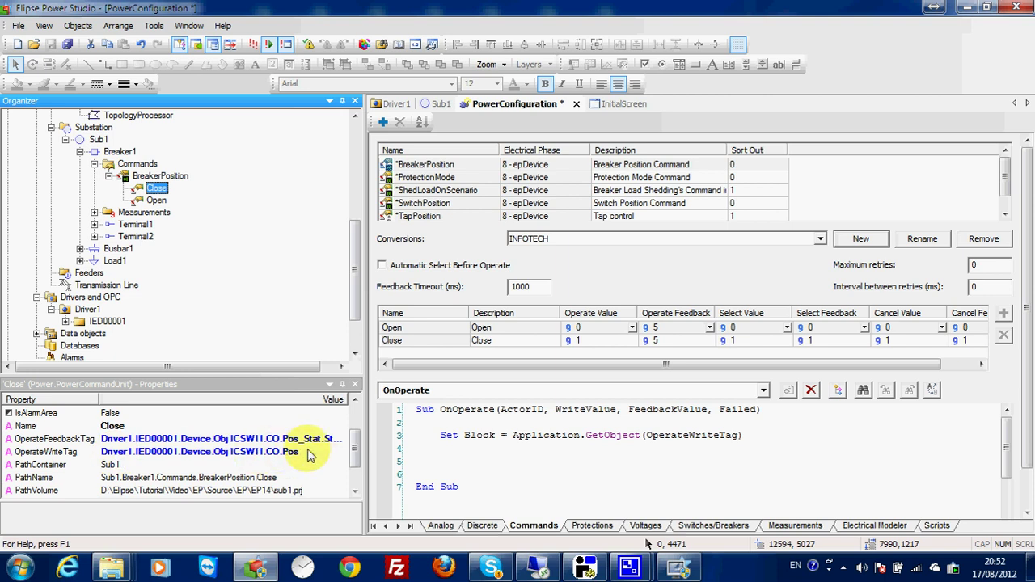
pyautogui.moveTo(739, 438); pyautogui.dragTo(646, 441)
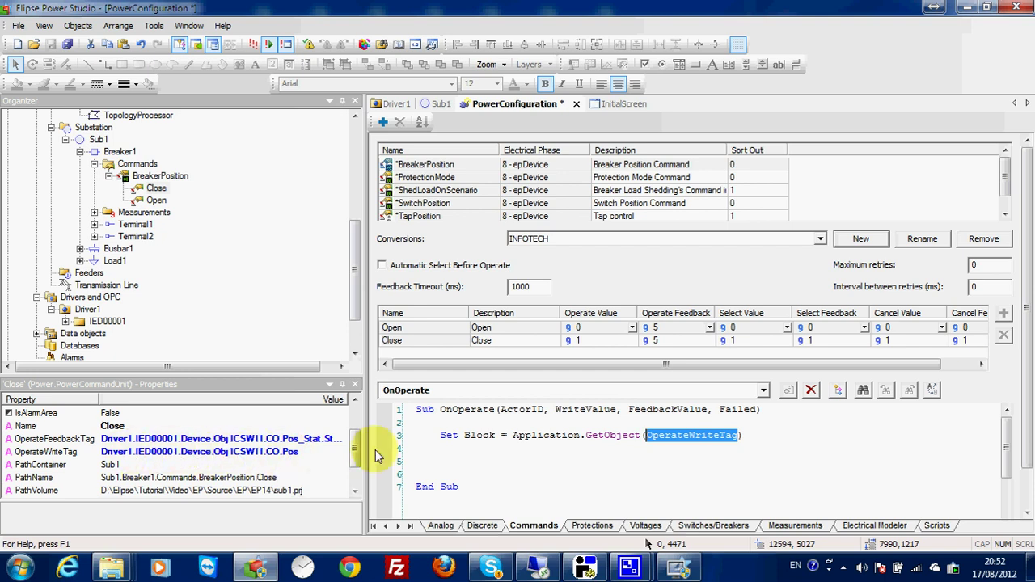
# Add the line Block.Item("Operation").Value = "Operate" below the Set Block statement.
pyautogui.click(459, 450)
pyautogui.press('Tab')
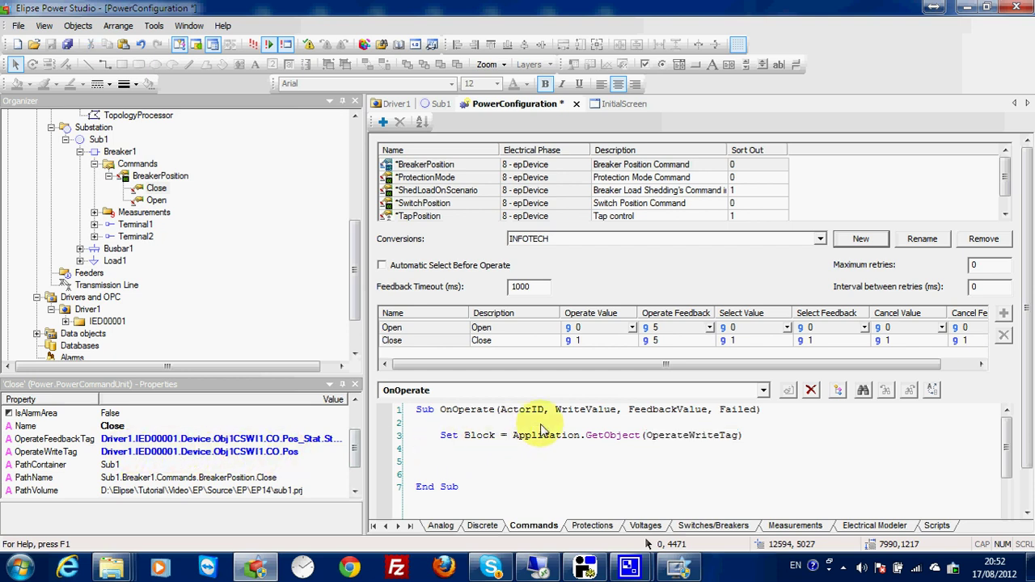
pyautogui.write('Block.Item("Operation").Valu')
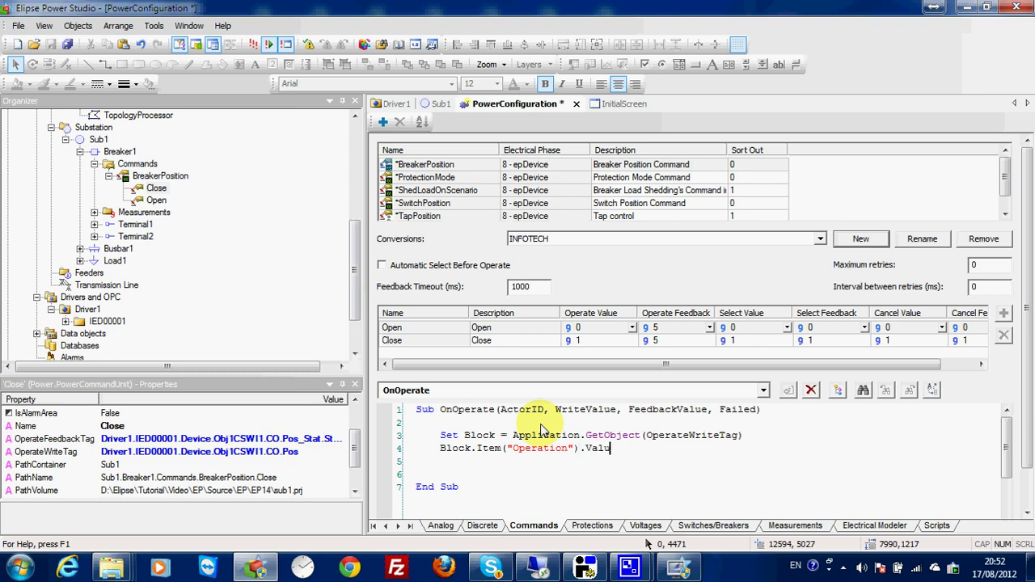
pyautogui.write('e = "Operate"')
pyautogui.press('Return')
# Add the line Block.Item("Value").Value = WriteValue to the OnOperate script.
pyautogui.write('Block.ITe')
pyautogui.press('BackSpace')
pyautogui.press('BackSpace')
pyautogui.write('tem("Value')
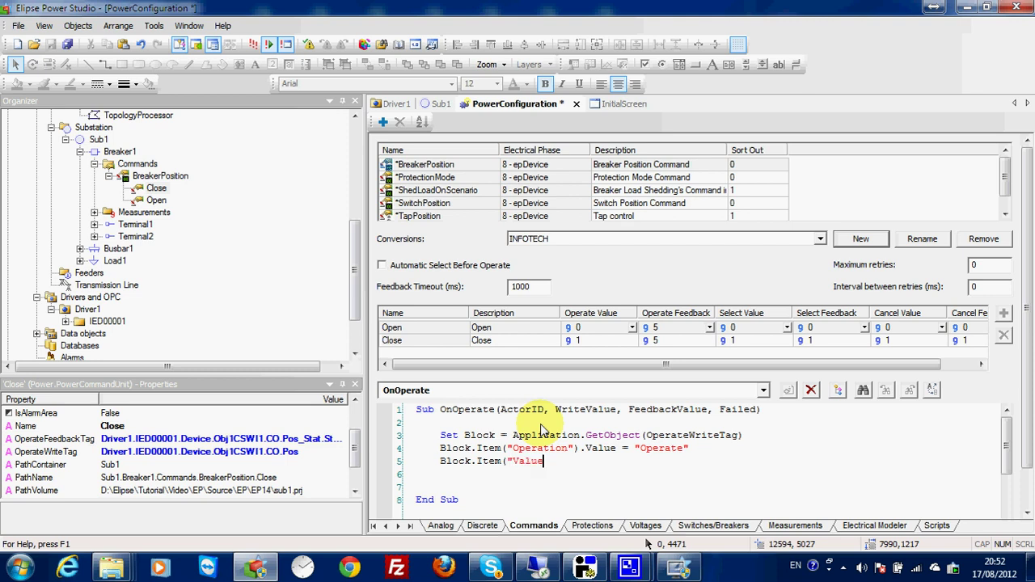
pyautogui.write('" (')
pyautogui.write('v')
pyautogui.write('alue')
pyautogui.write('= WriteValue')
pyautogui.press('Return')
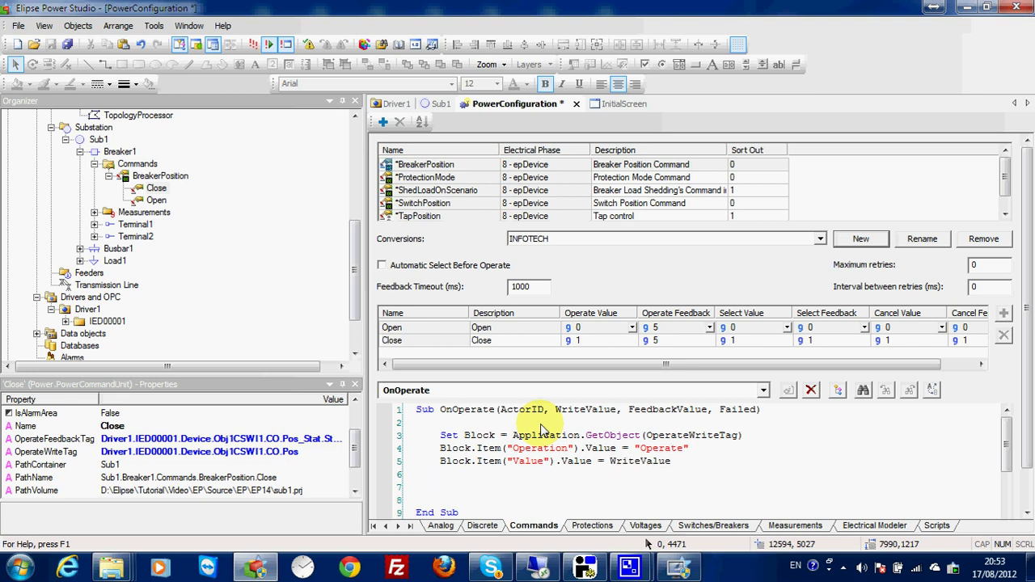
# Finish the OnOperate script with Failed = not Block.Write() and remove the surplus blank line.
pyautogui.write('Fa')
pyautogui.press('BackSpace')
pyautogui.write('Block.Write()')
pyautogui.press('Left')
pyautogui.press('Left')
pyautogui.press('Left')
pyautogui.press('Left')
pyautogui.press('Left')
pyautogui.press('Left')
pyautogui.press('Left')
pyautogui.press('Left')
pyautogui.press('Left')
pyautogui.write('Failed = not')
pyautogui.press('Down')
pyautogui.press('BackSpace')
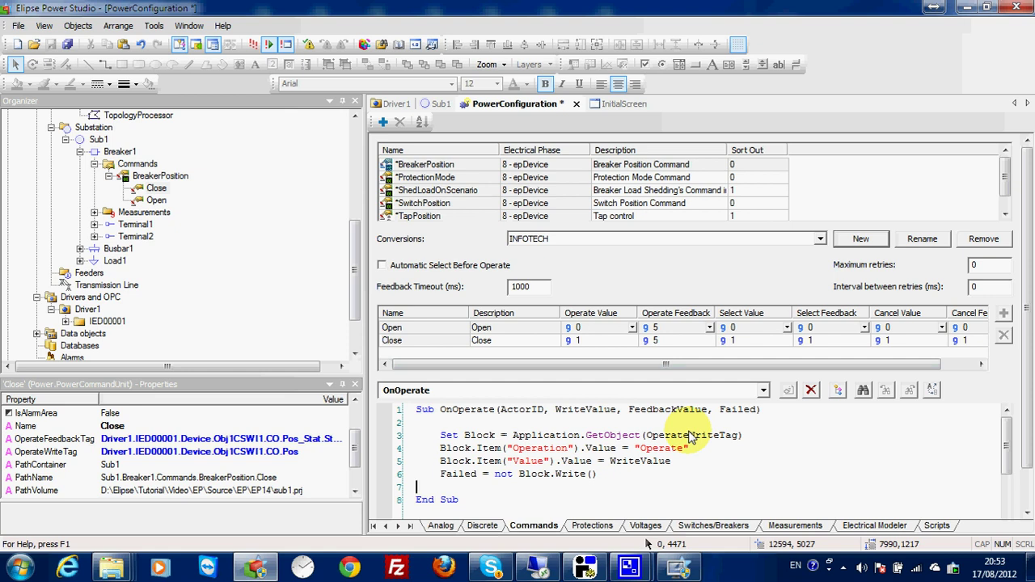
# In the OnOperateFinished script, start an if Failed then branch that sets StatusMessage = "Failed!".
pyautogui.click(701, 391)
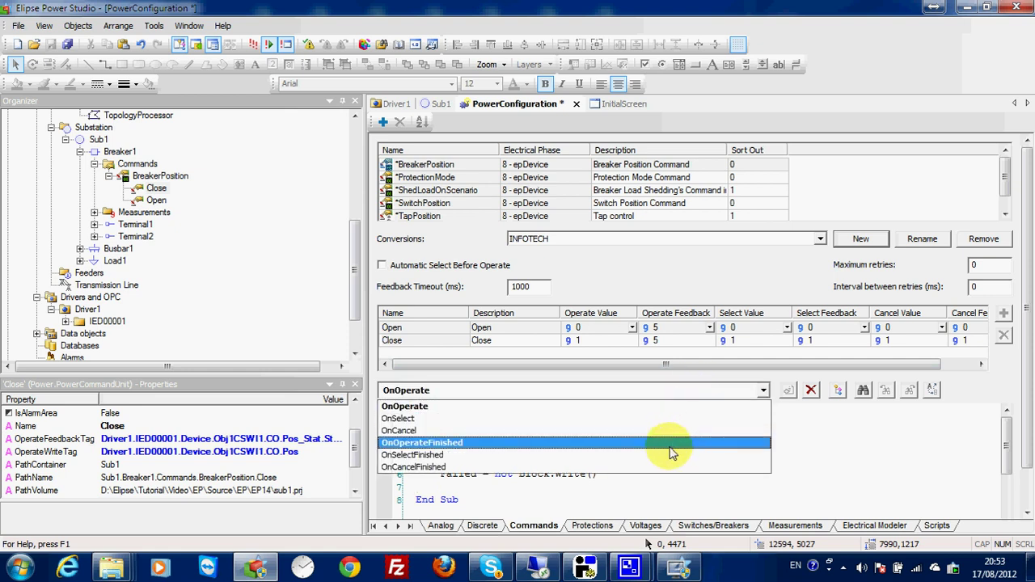
pyautogui.click(669, 451)
pyautogui.click(639, 424)
pyautogui.press('Return')
pyautogui.press('Return')
pyautogui.press('Return')
pyautogui.press('Up')
pyautogui.press('Up')
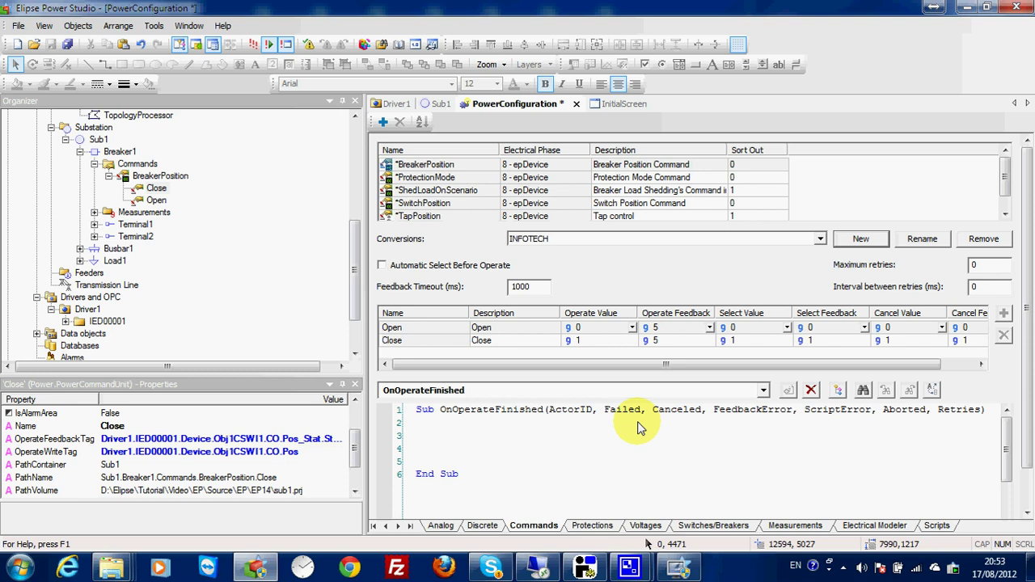
pyautogui.write('if Failed then')
pyautogui.press('Return')
pyautogui.press('Tab')
pyautogui.write('Status')
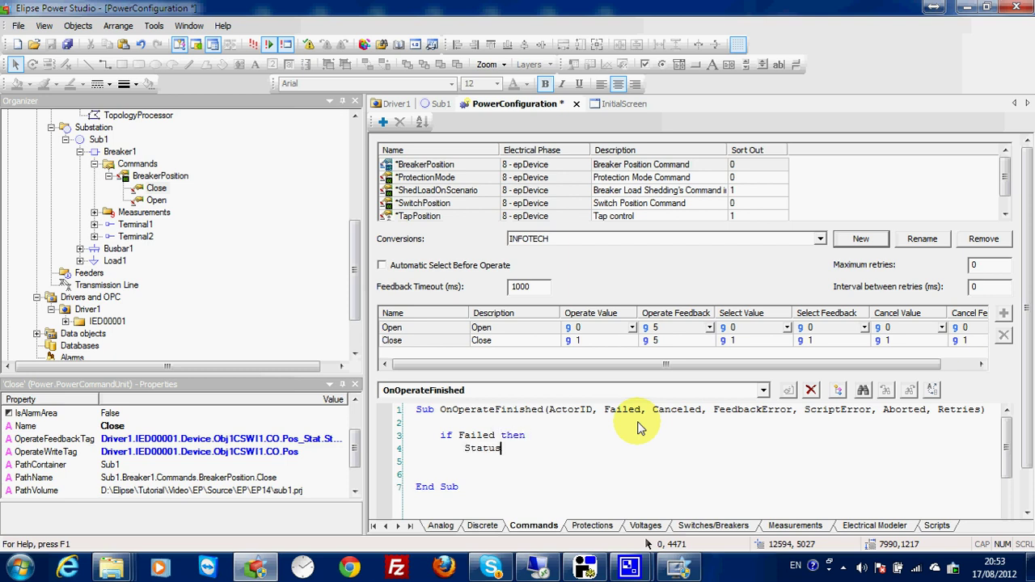
pyautogui.write('Message = "Failed"')
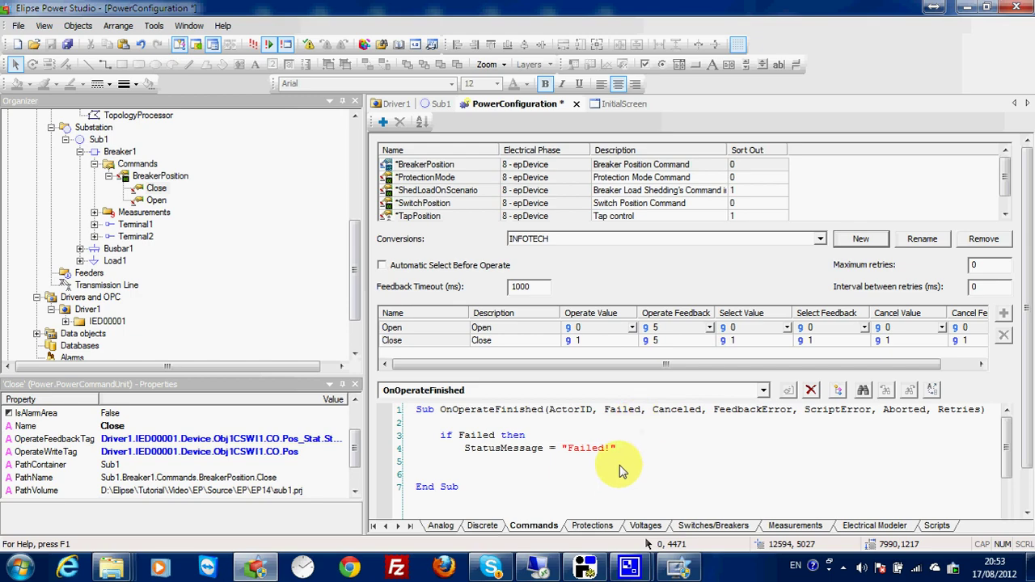
# Switch to the E3 Viewer and check which commands Breaker1 offers, then return to Elipse Power Studio.
pyautogui.click(678, 566)
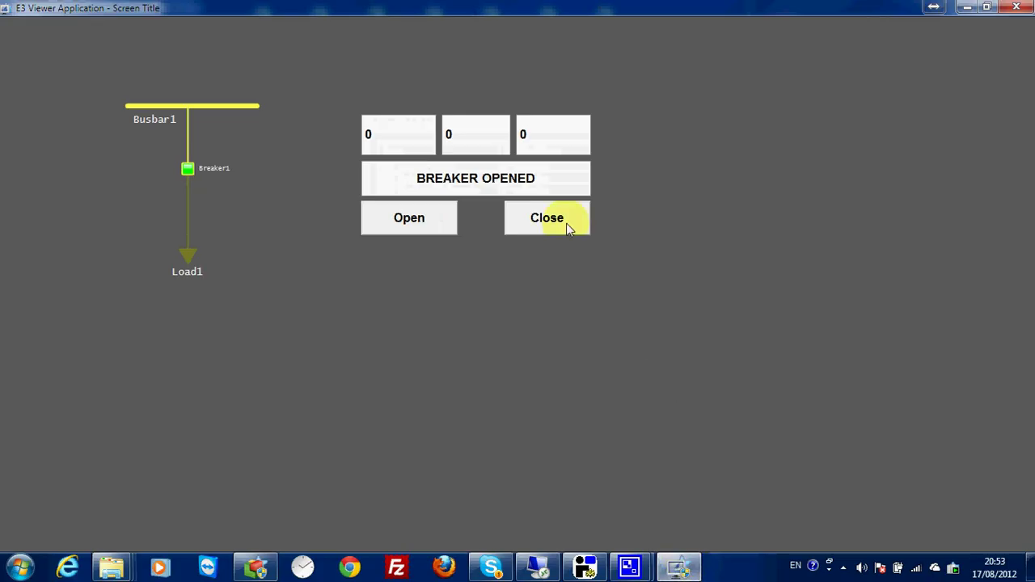
pyautogui.rightClick(190, 178)
pyautogui.click(217, 185)
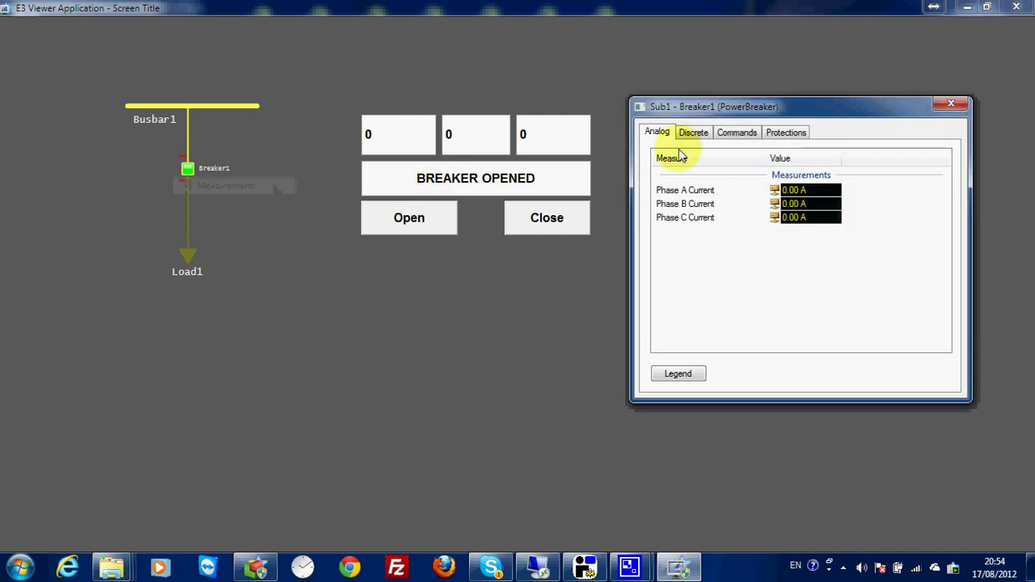
pyautogui.click(740, 135)
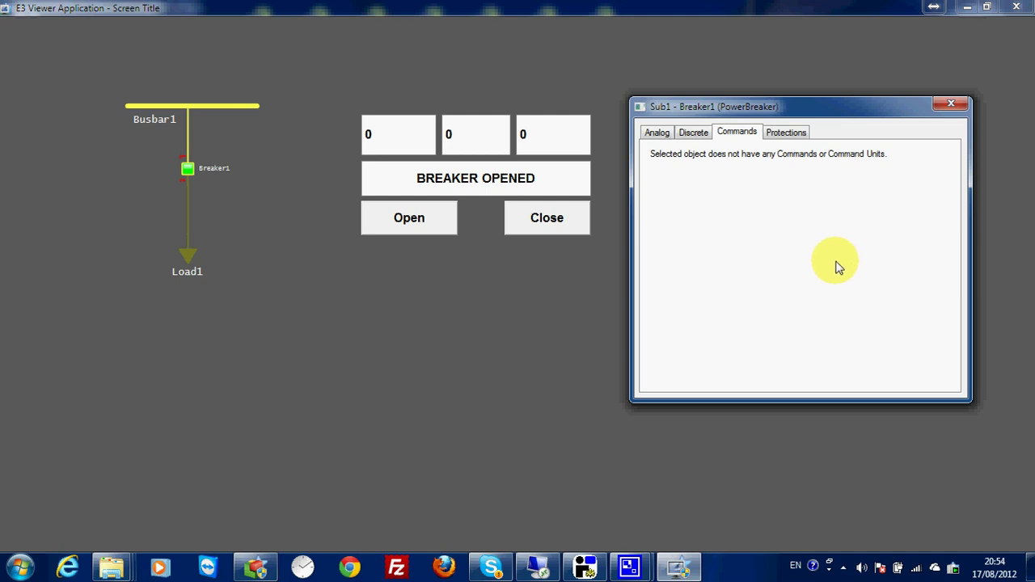
pyautogui.click(948, 106)
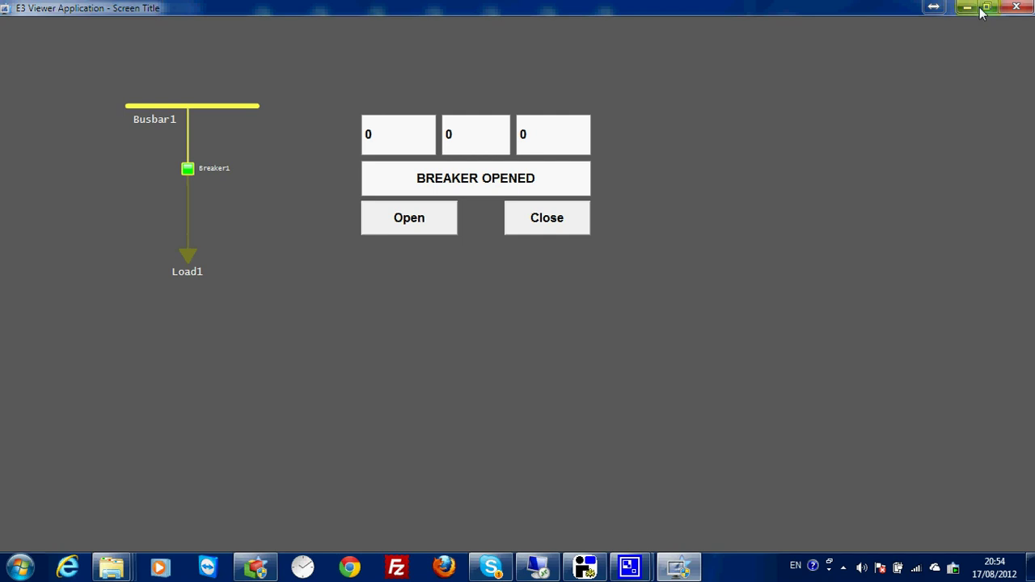
pyautogui.click(967, 7)
# In the OnOperateFinished script, add an else branch containing a nested if FeedbackError then condition.
pyautogui.click(630, 441)
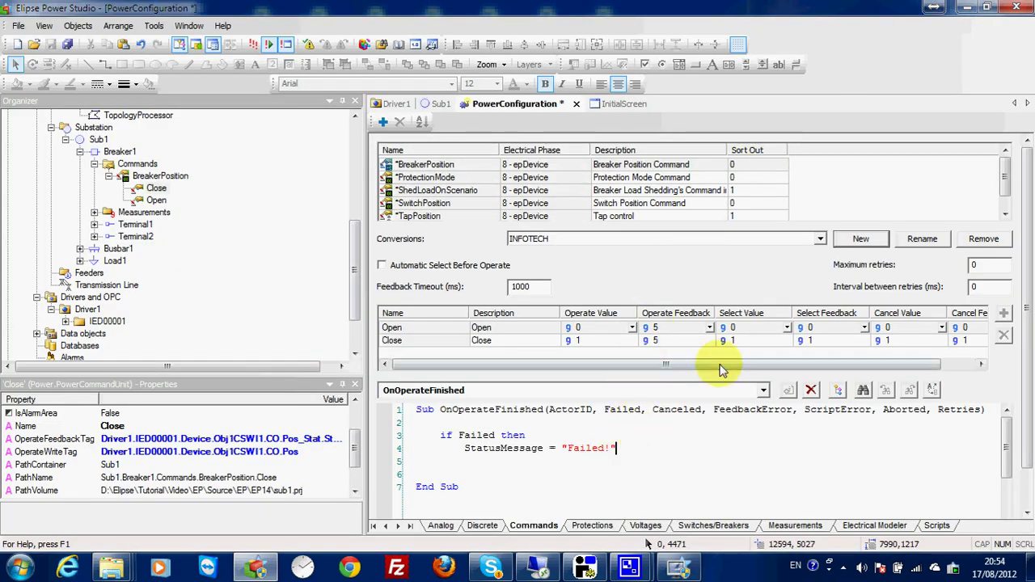
pyautogui.press('Return')
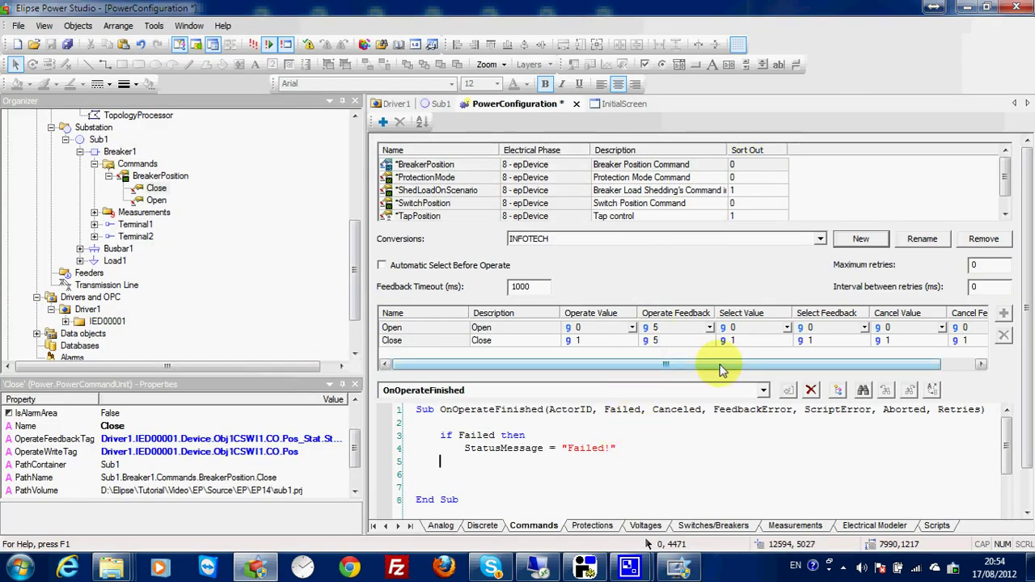
pyautogui.write('else')
pyautogui.press('Return')
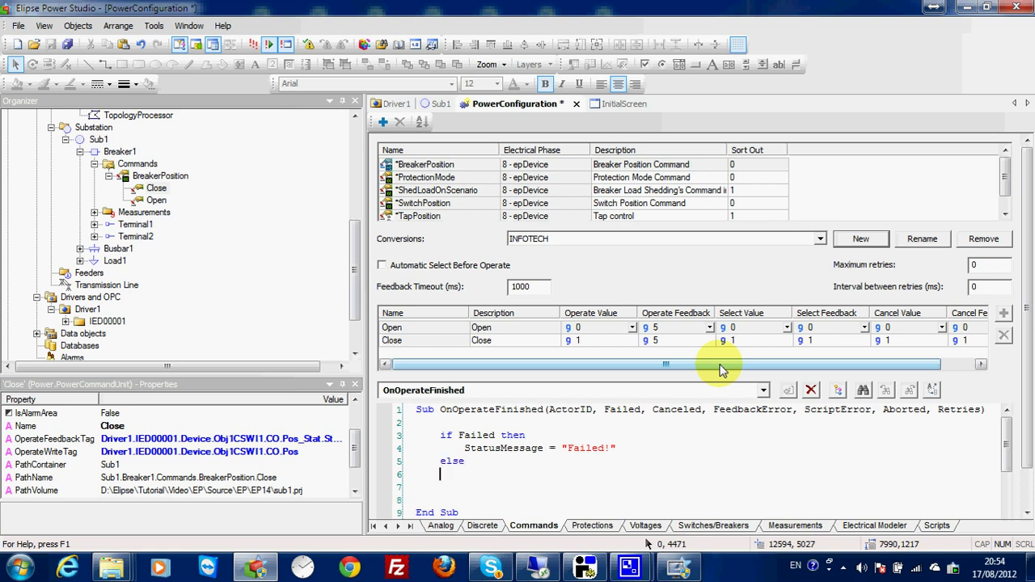
pyautogui.write('if FeedbackError then')
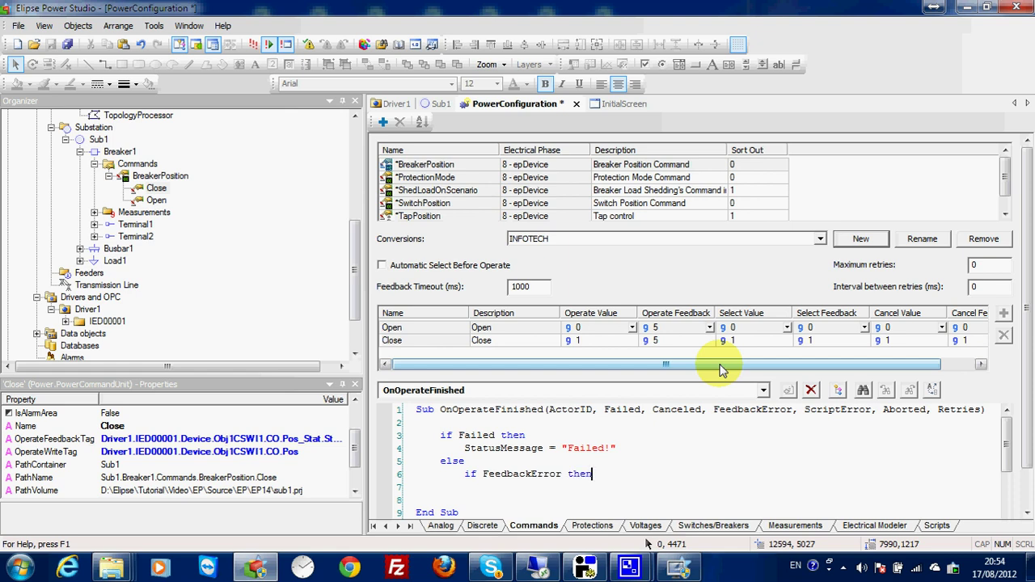
pyautogui.press('Return')
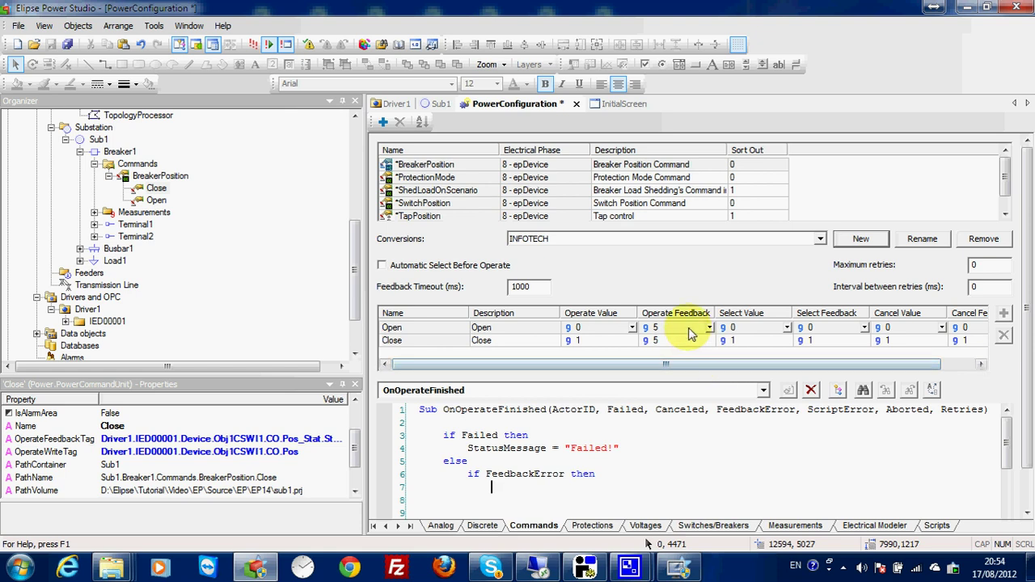
# Inside the FeedbackError condition, add the line StatusMessage = "Not Accepted!".
pyautogui.moveTo(796, 410); pyautogui.dragTo(716, 411)
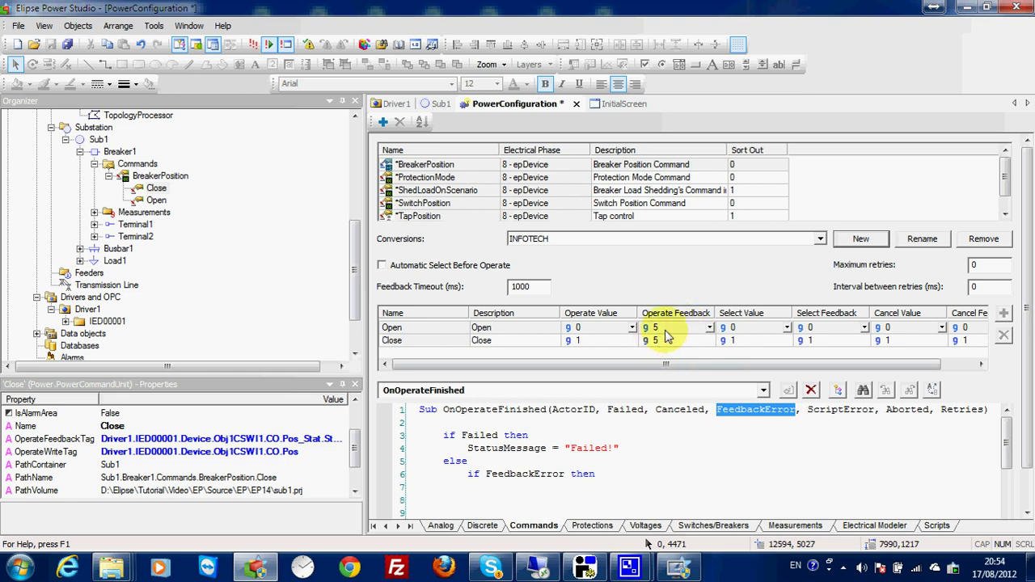
pyautogui.click(737, 437)
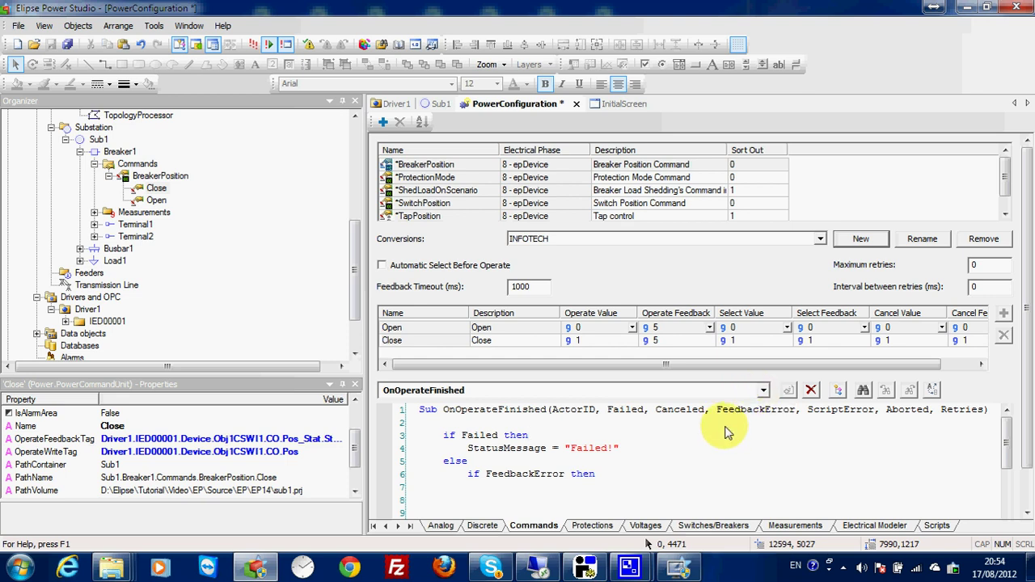
pyautogui.moveTo(718, 410); pyautogui.dragTo(795, 411)
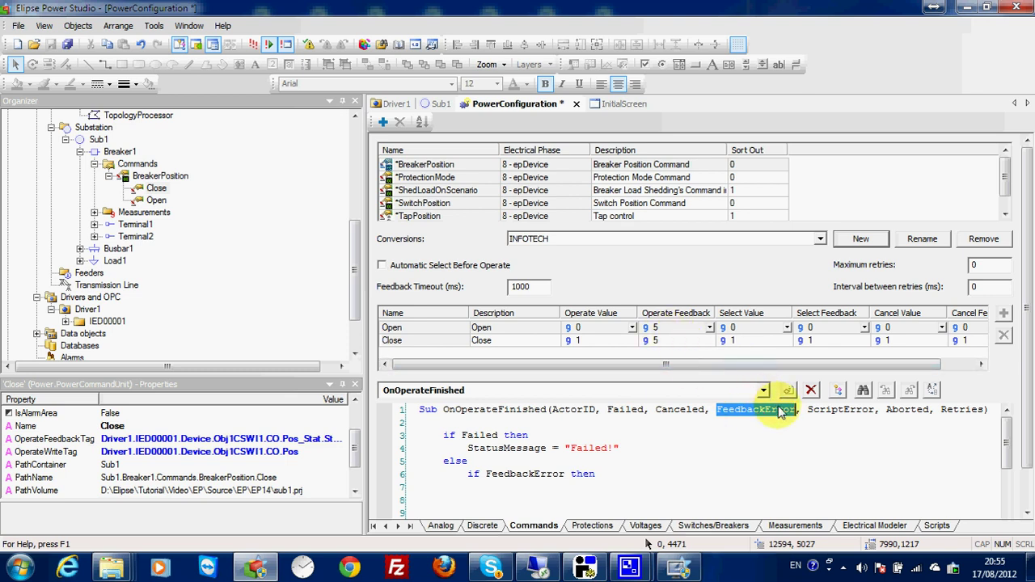
pyautogui.click(614, 477)
pyautogui.press('Return')
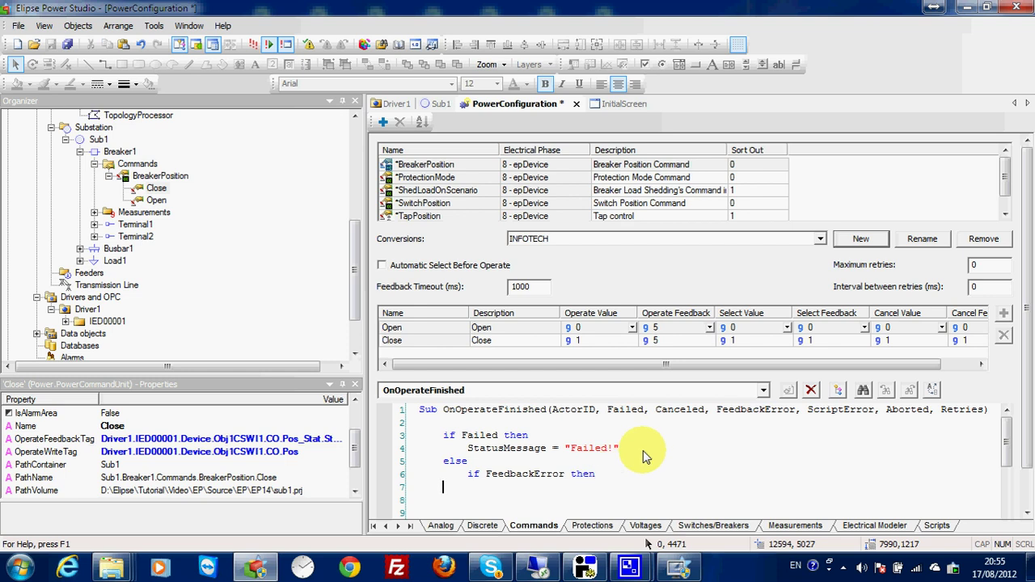
pyautogui.write('StatusMessage = "Not Accepted!')
pyautogui.press('Return')
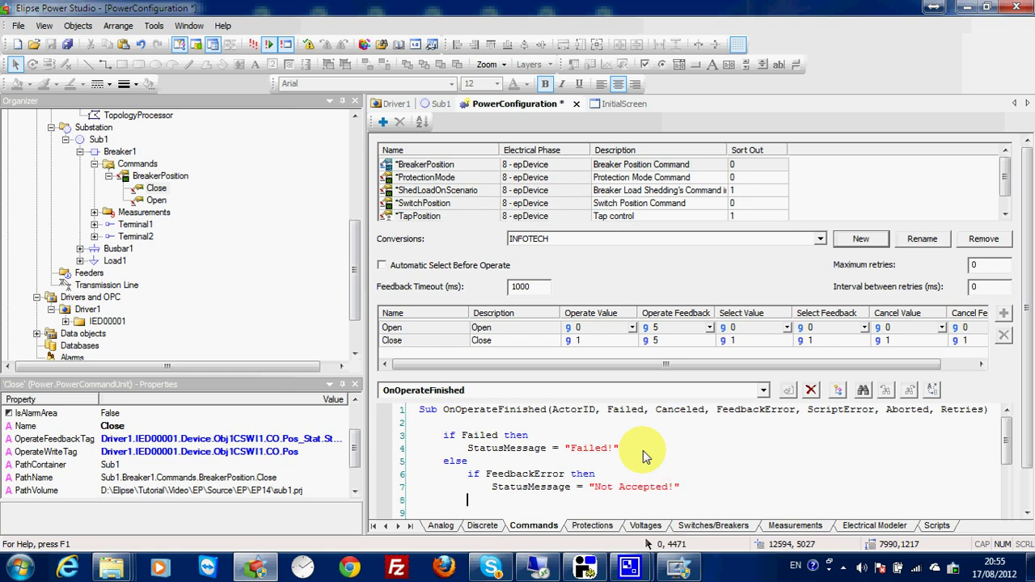
# Add an else branch to the FeedbackError condition with the line StatusMessage = "Accepted!".
pyautogui.write('else')
pyautogui.press('Return')
pyautogui.write('StatusMEssa')
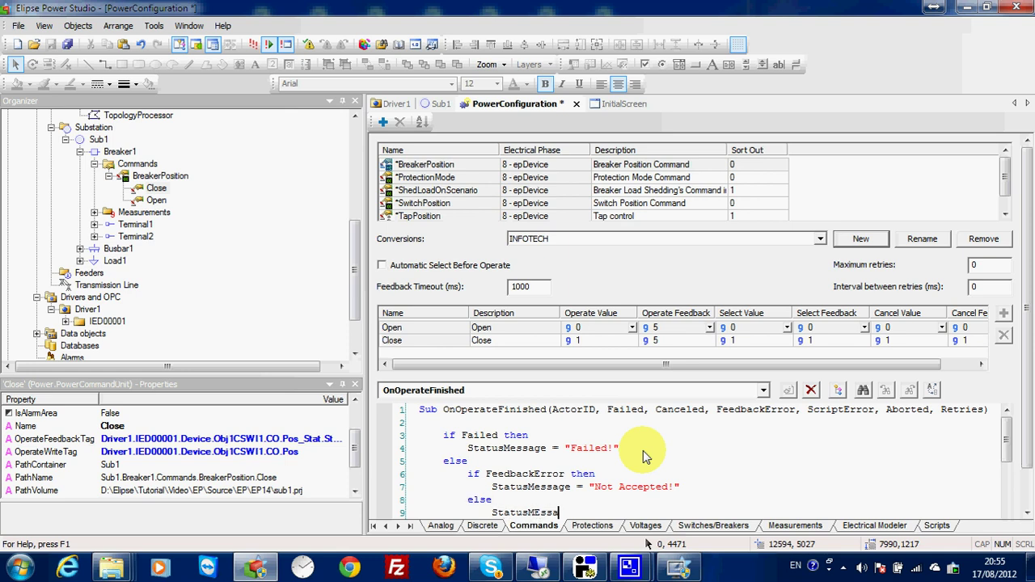
pyautogui.press('BackSpace')
pyautogui.write('essage')
pyautogui.write('= "Accepted')
# Close both conditions of the OnOperateFinished script with end if lines and remove the surplus blank line.
pyautogui.tripleClick(645, 449)
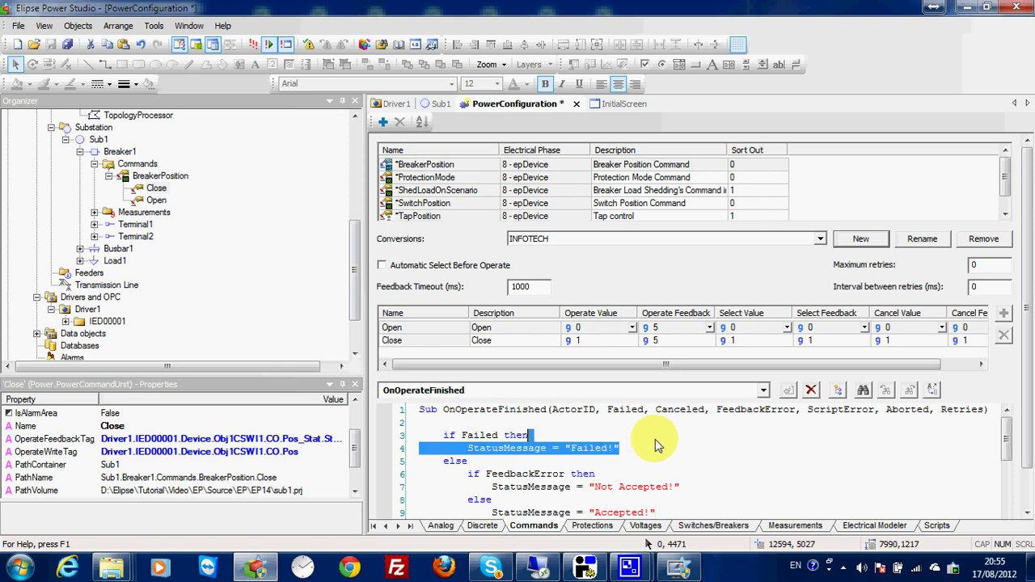
pyautogui.scroll(-1, 647, 469)
pyautogui.click(644, 485)
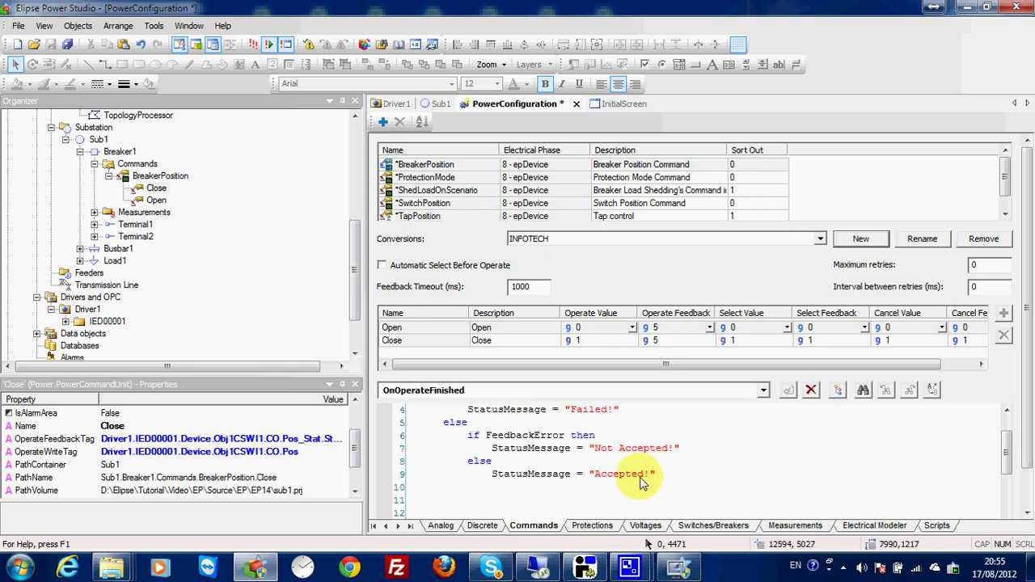
pyautogui.write('end if')
pyautogui.press('Return')
pyautogui.write('end if')
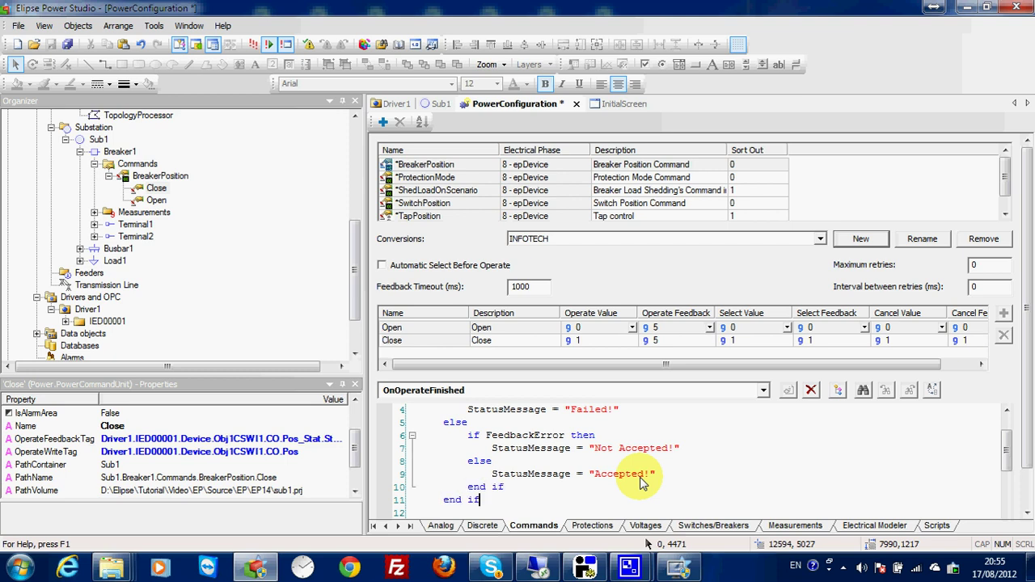
pyautogui.press('Return')
pyautogui.press('Return')
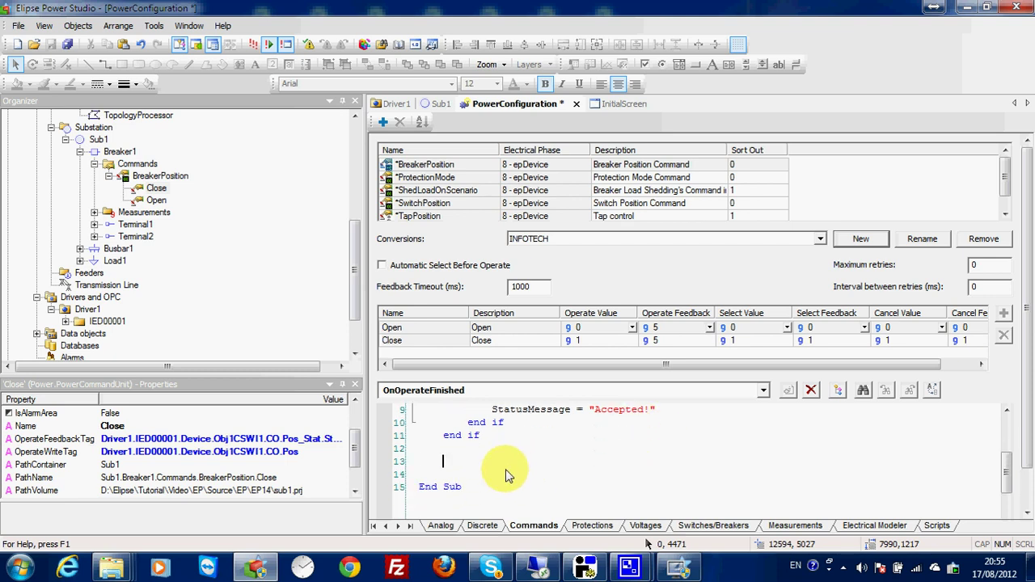
pyautogui.press('BackSpace')
pyautogui.scroll(3, 517, 453)
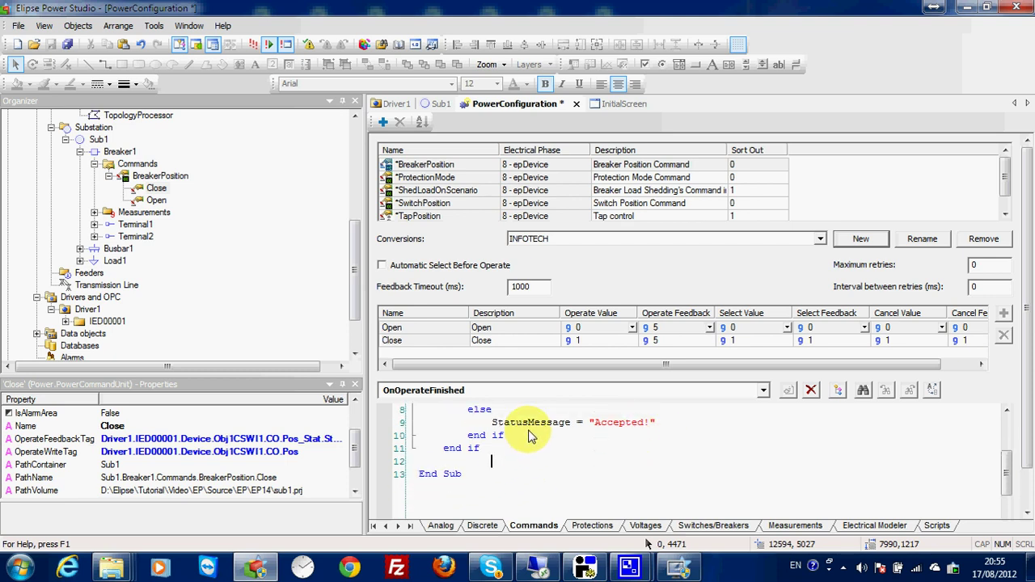
pyautogui.scroll(1, 530, 435)
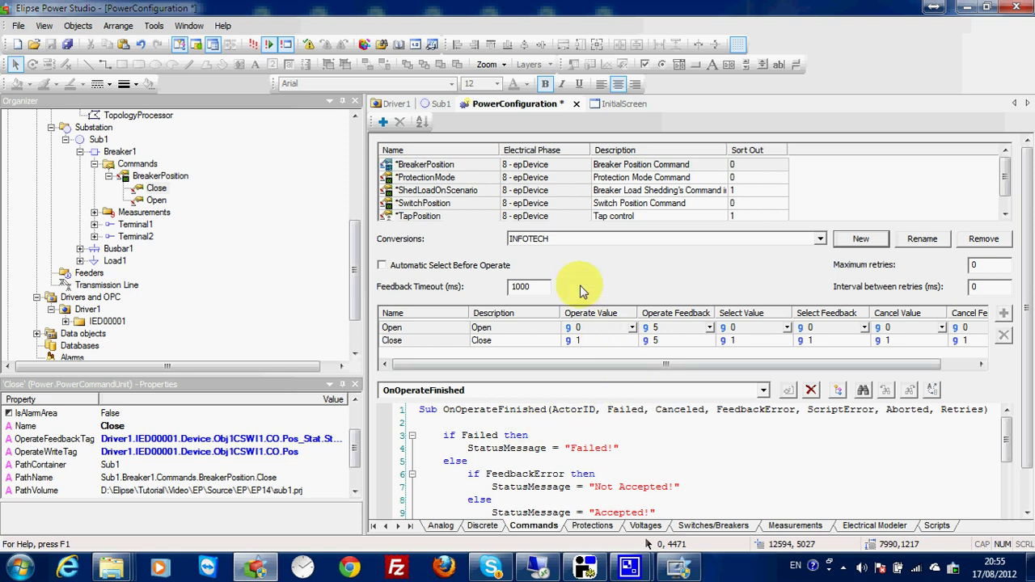
# Check that the Conversion property of Breaker1's BreakerPosition command matches the INFOTECH conversion.
pyautogui.click(569, 243)
pyautogui.click(518, 252)
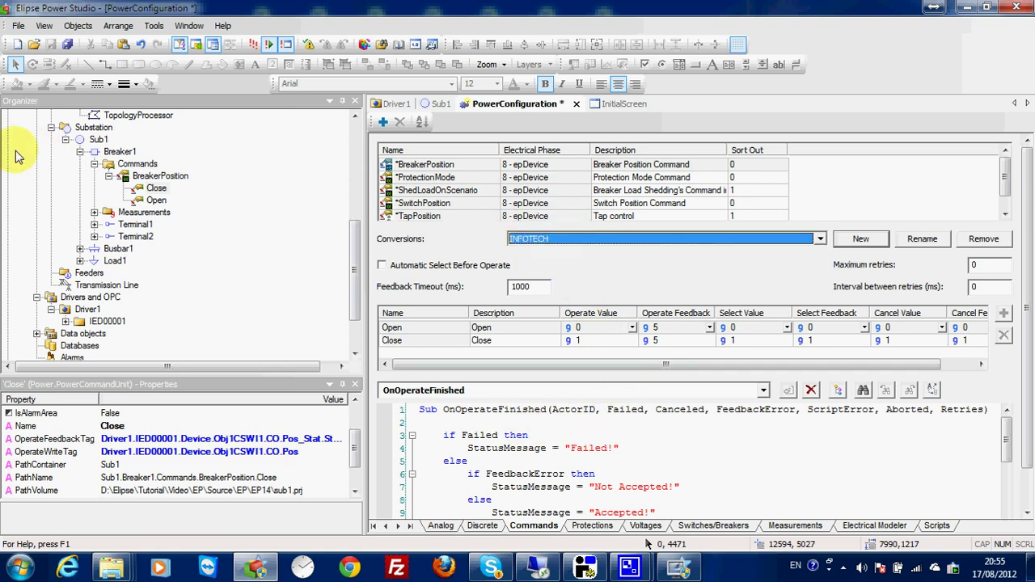
pyautogui.click(159, 179)
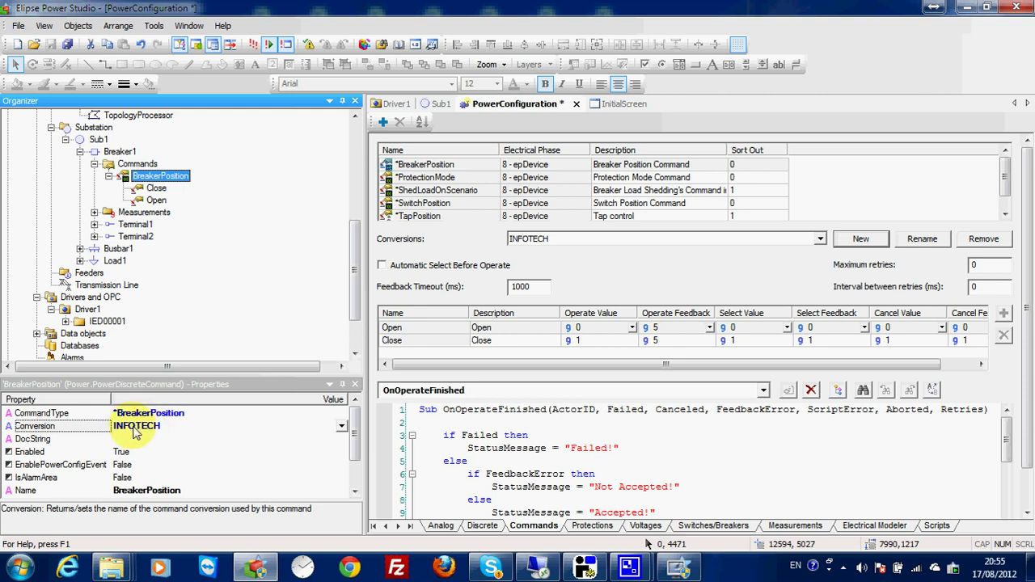
# Save the project, close the running viewer window and launch the E3 Viewer again.
pyautogui.click(67, 43)
pyautogui.click(250, 47)
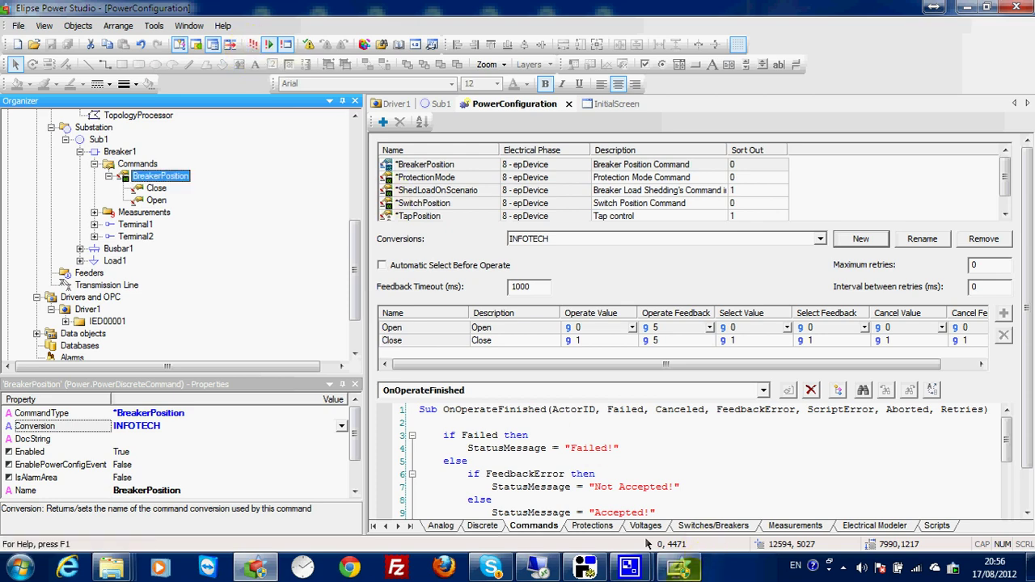
pyautogui.hotkey('alt', 'F4')
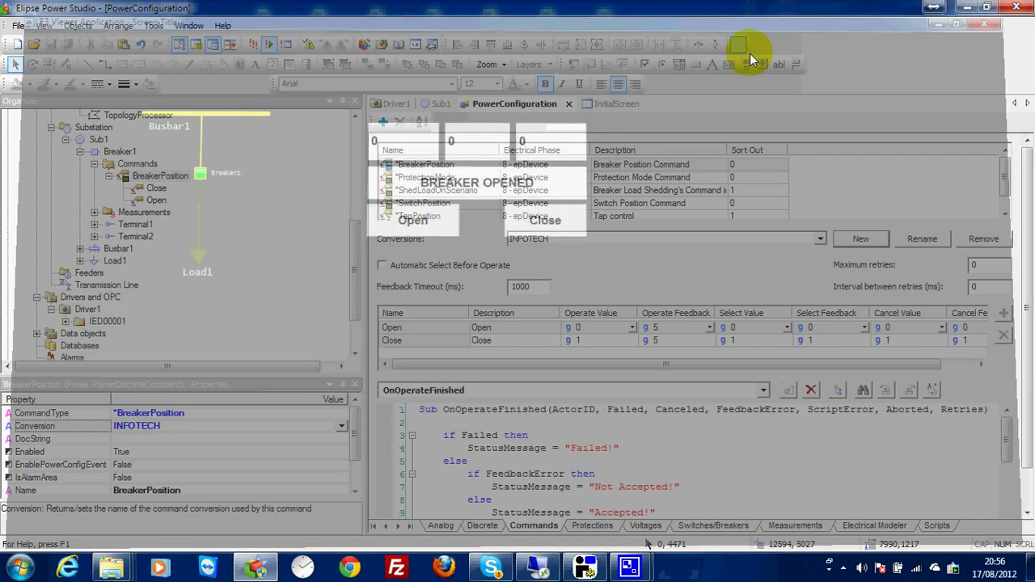
pyautogui.click(254, 46)
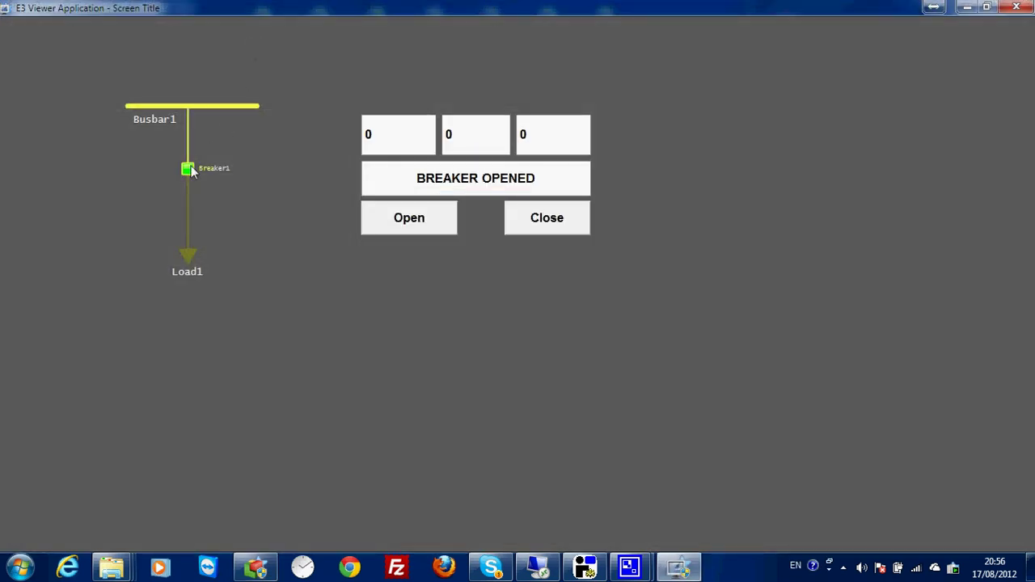
# Open Breaker1's measurements window, execute the Close command of its Breaker Position Command and check the status message.
pyautogui.rightClick(191, 170)
pyautogui.click(208, 187)
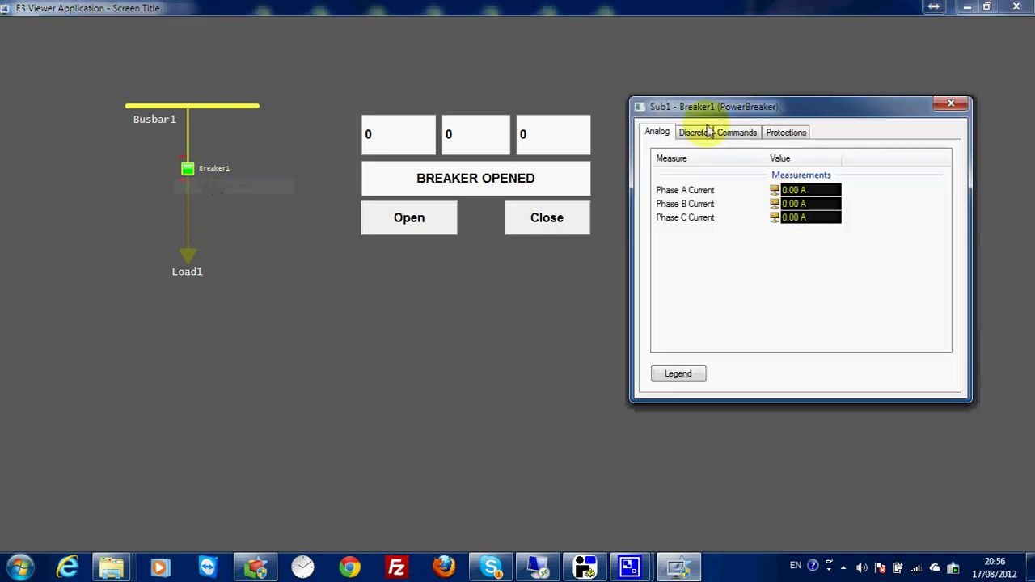
pyautogui.moveTo(718, 105); pyautogui.dragTo(423, 74)
pyautogui.click(448, 103)
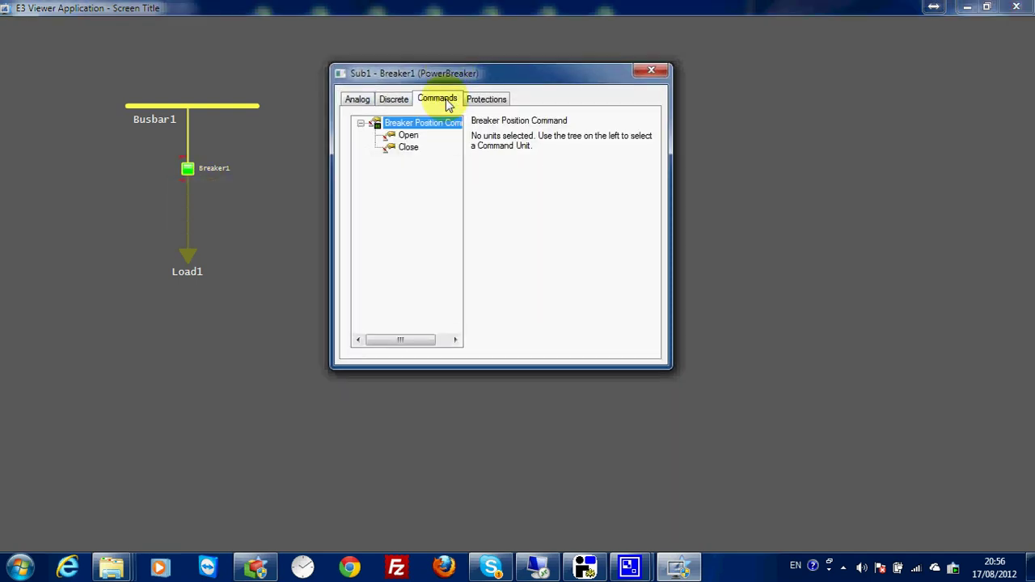
pyautogui.click(409, 147)
pyautogui.click(558, 162)
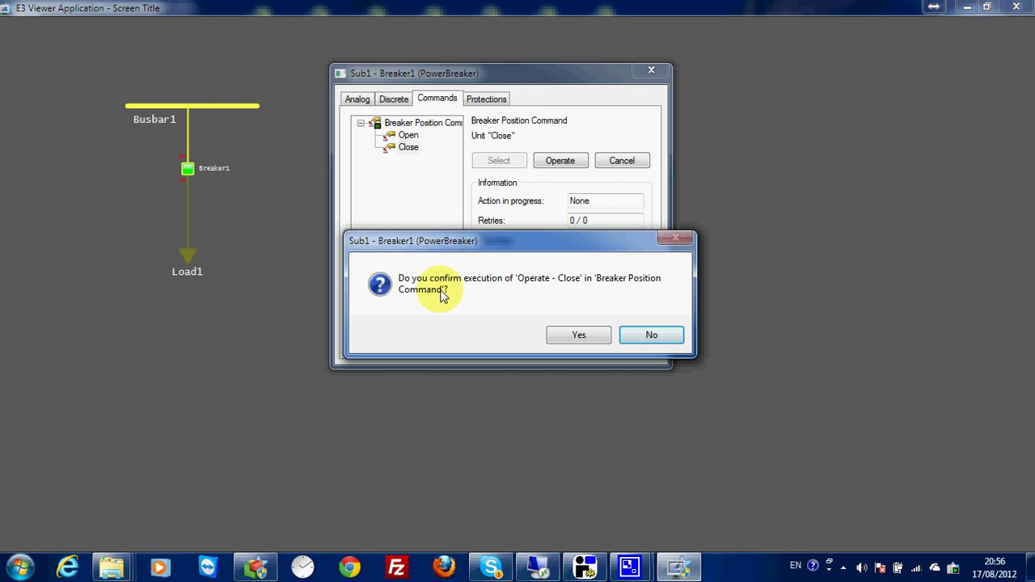
pyautogui.click(581, 336)
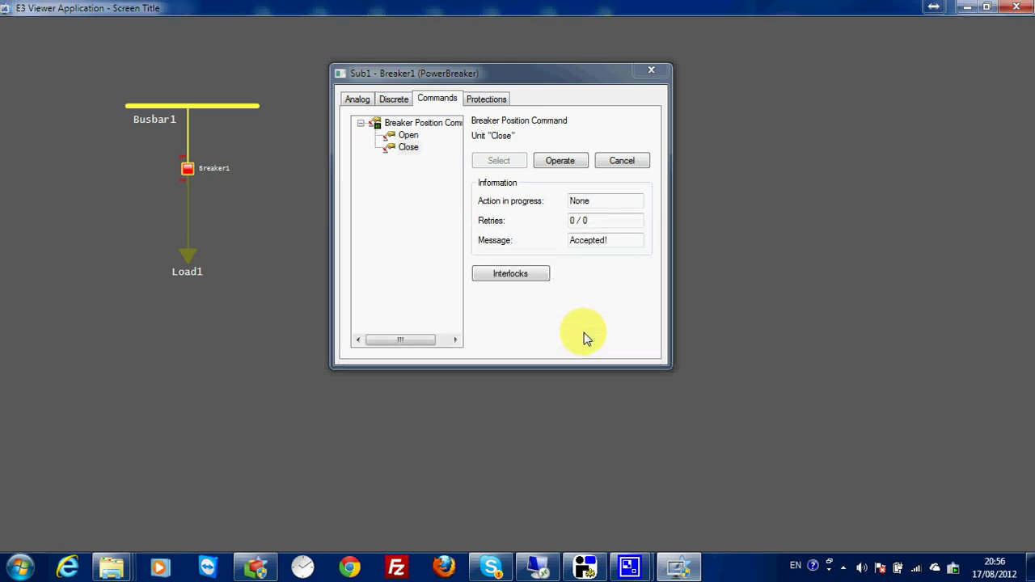
pyautogui.moveTo(638, 240); pyautogui.dragTo(541, 237)
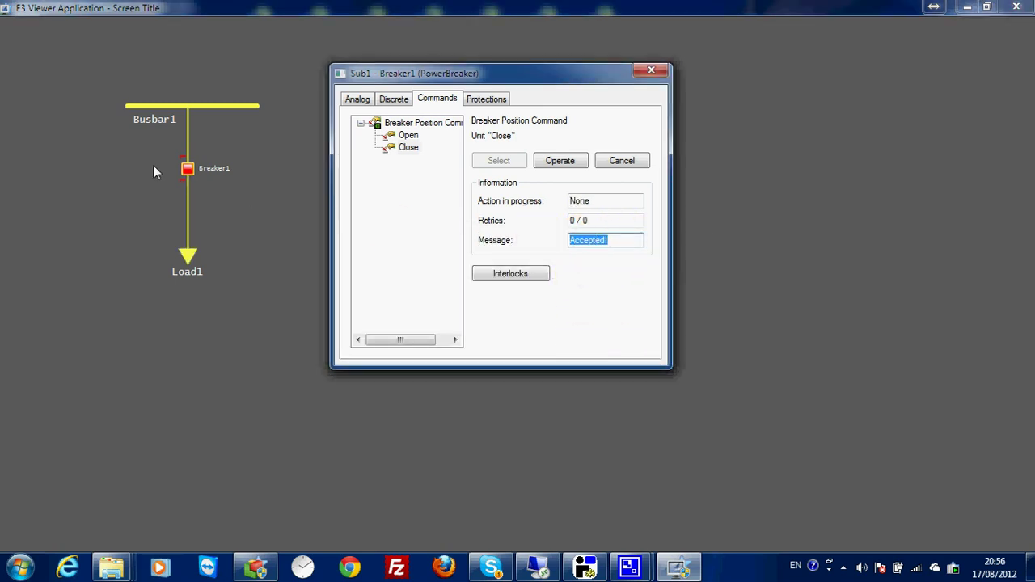
# Execute Breaker1's Open command, check its status message and close the breaker window.
pyautogui.click(408, 135)
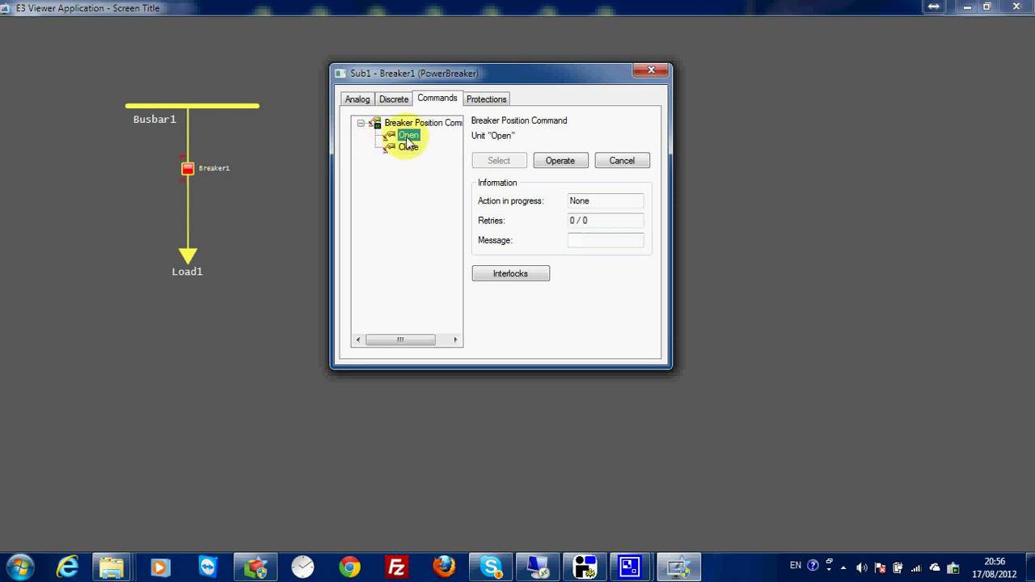
pyautogui.click(569, 164)
pyautogui.click(564, 336)
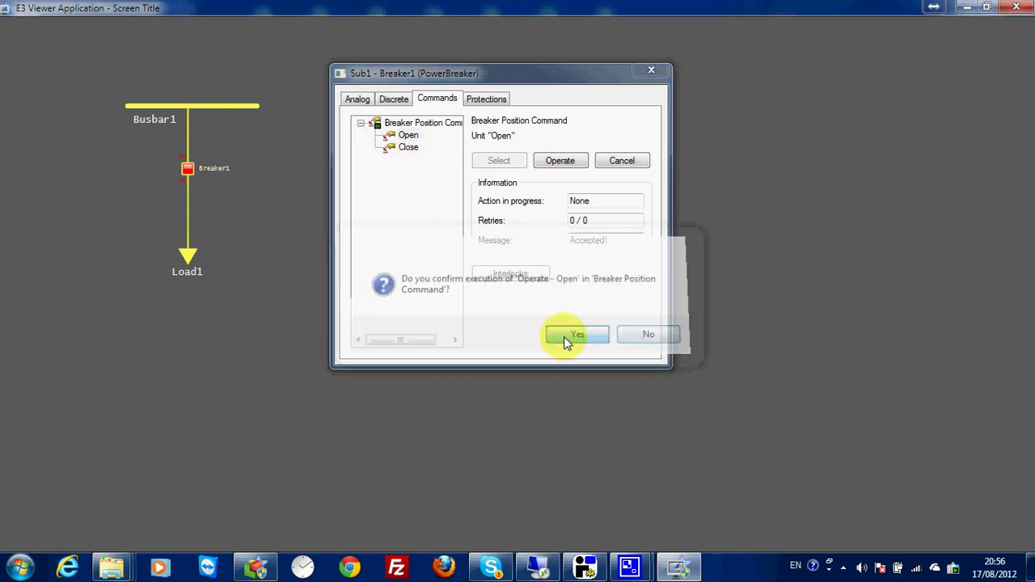
pyautogui.moveTo(607, 244); pyautogui.dragTo(529, 234)
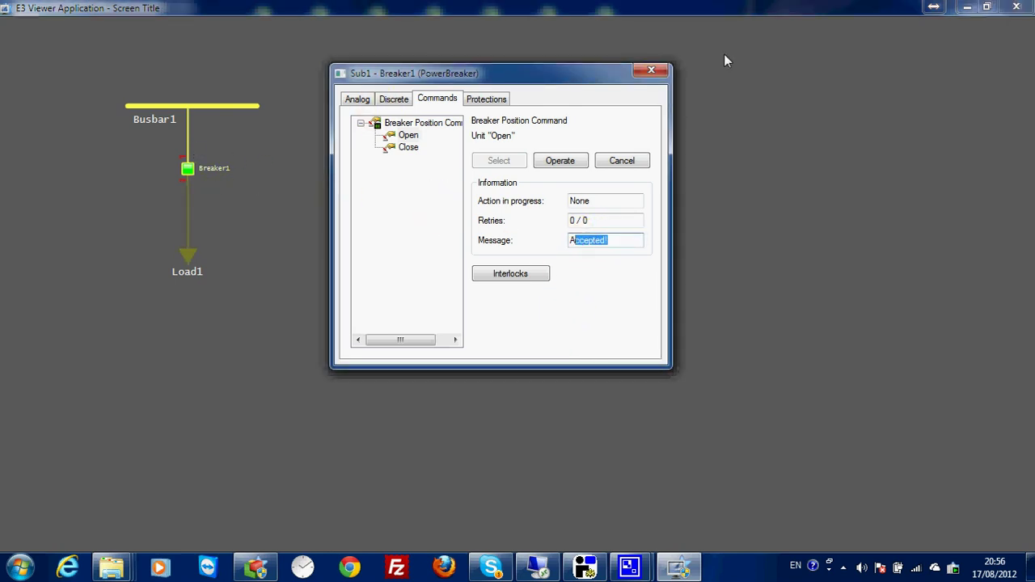
pyautogui.moveTo(564, 71); pyautogui.dragTo(871, 72)
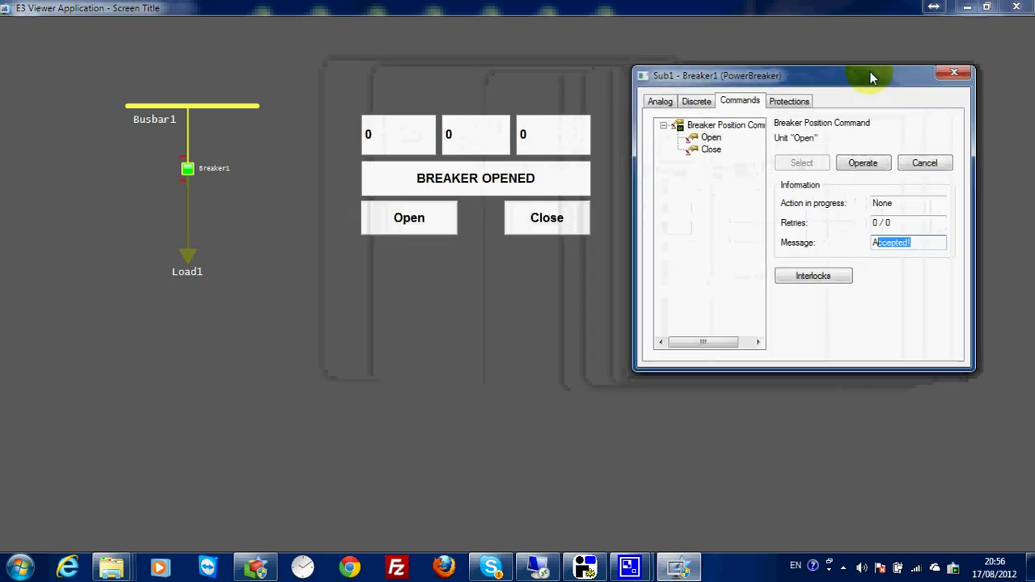
pyautogui.click(958, 72)
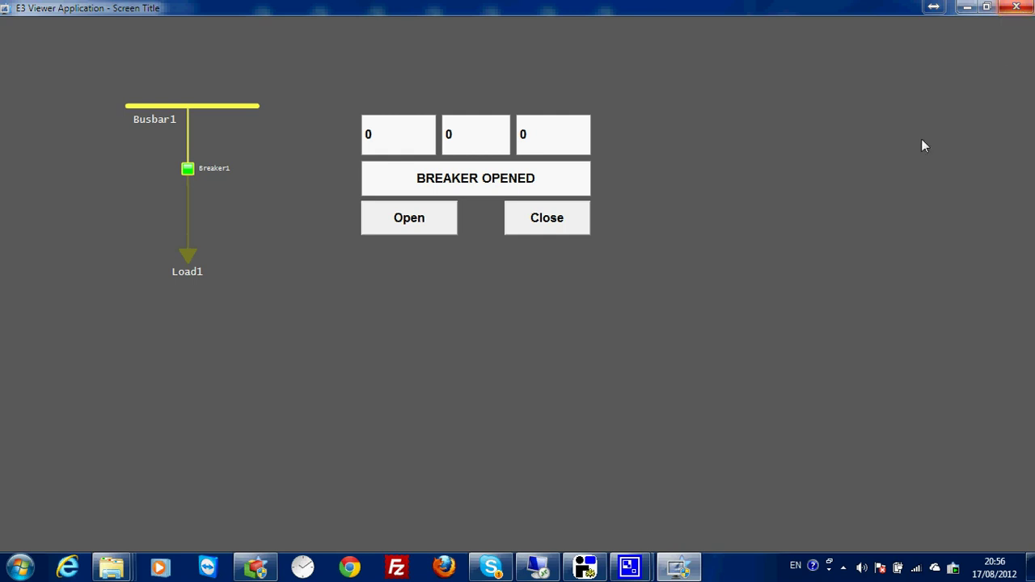
pyautogui.moveTo(634, 566)
pyautogui.click(563, 493)
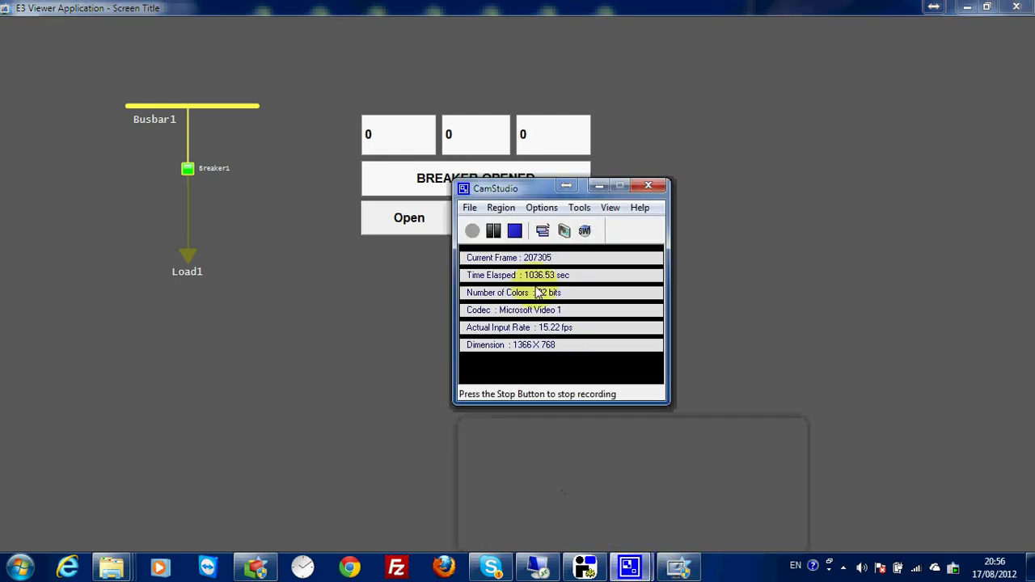